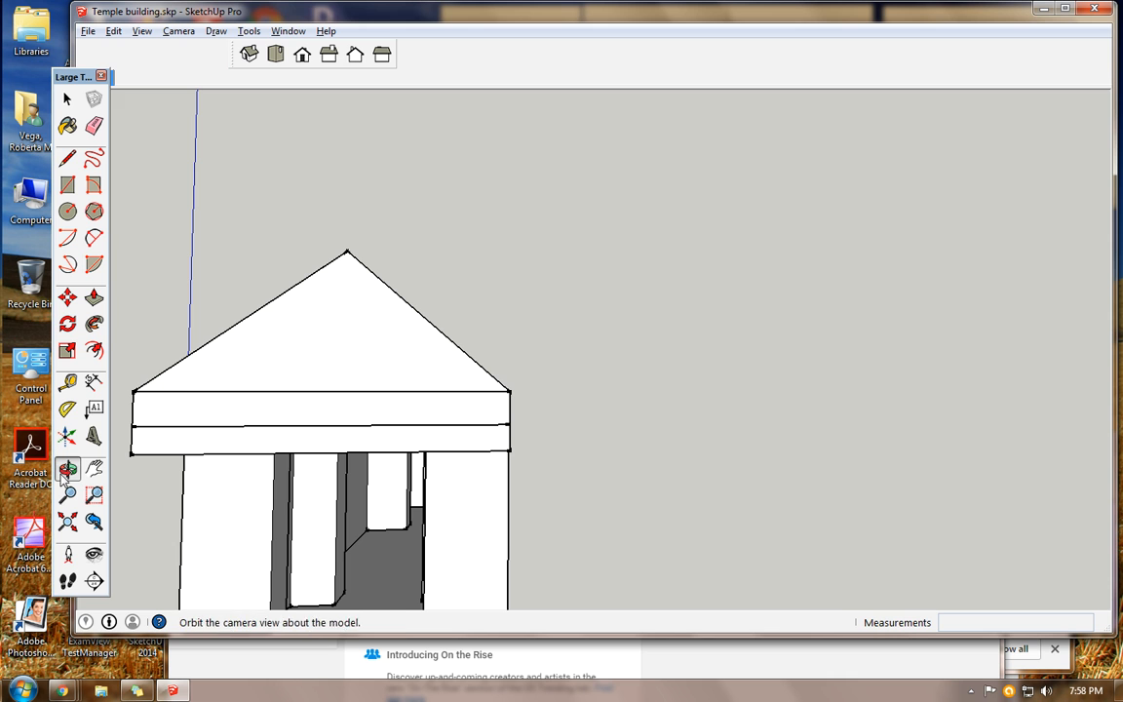
# Import sculpture.jpg as an image in the front view and place it large beside the temple, to the right of the roof
pyautogui.click(94, 468)
pyautogui.moveTo(221, 426); pyautogui.dragTo(436, 324)
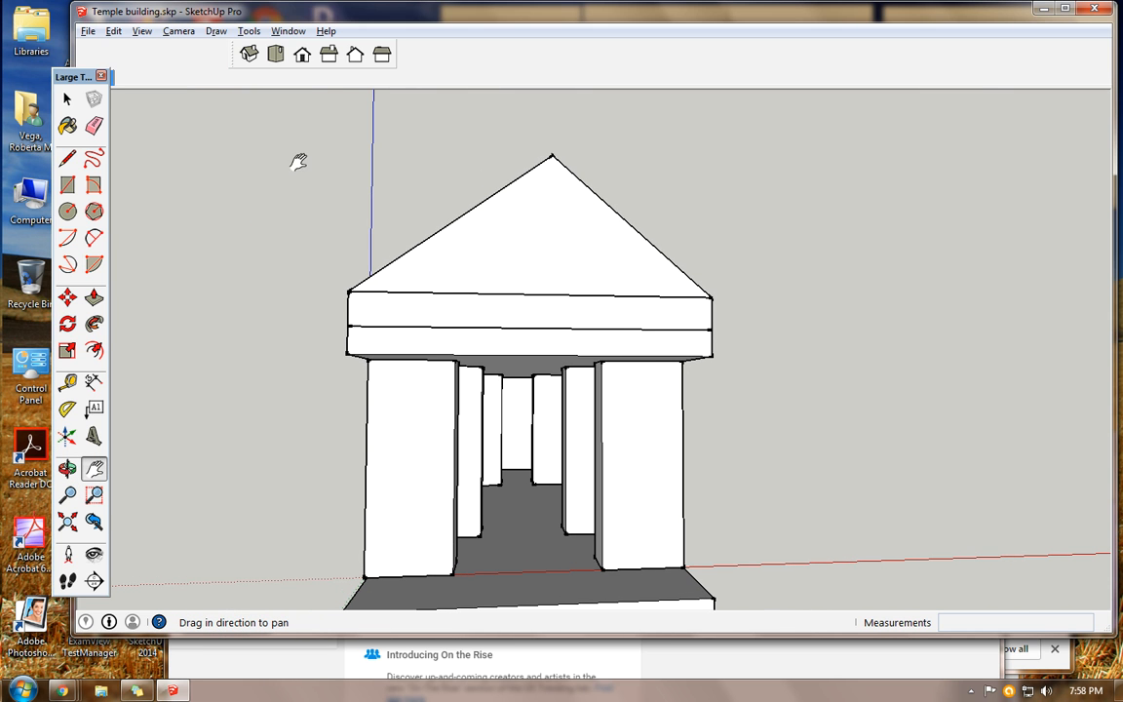
pyautogui.click(302, 54)
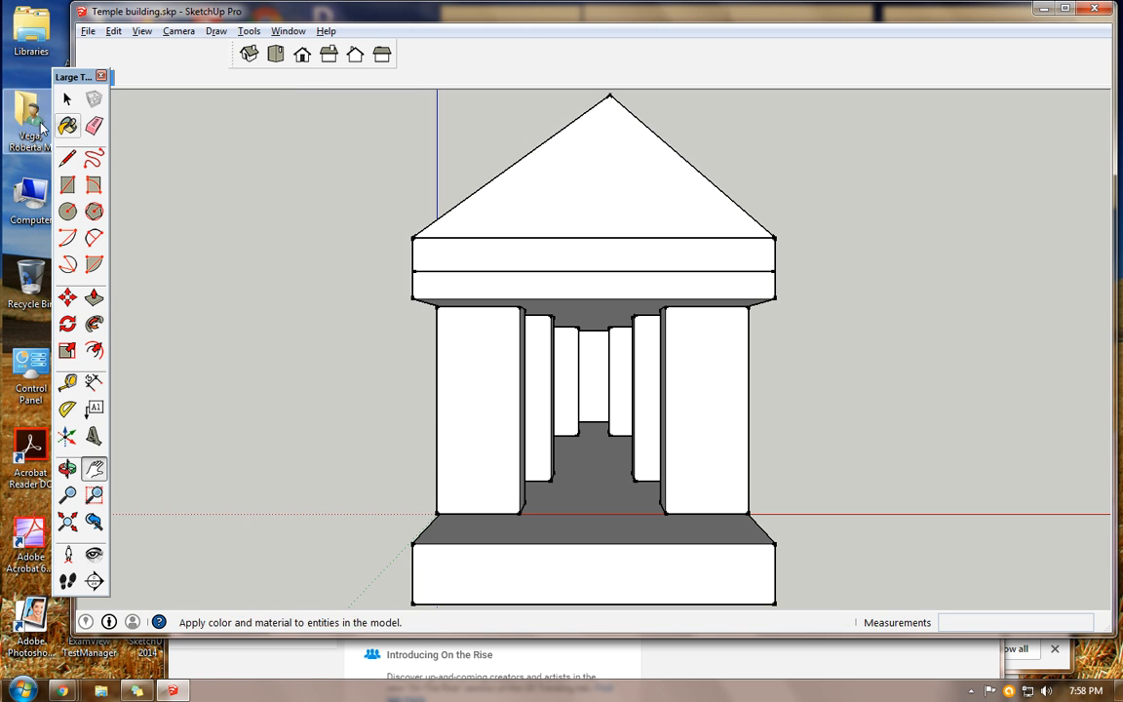
pyautogui.click(88, 32)
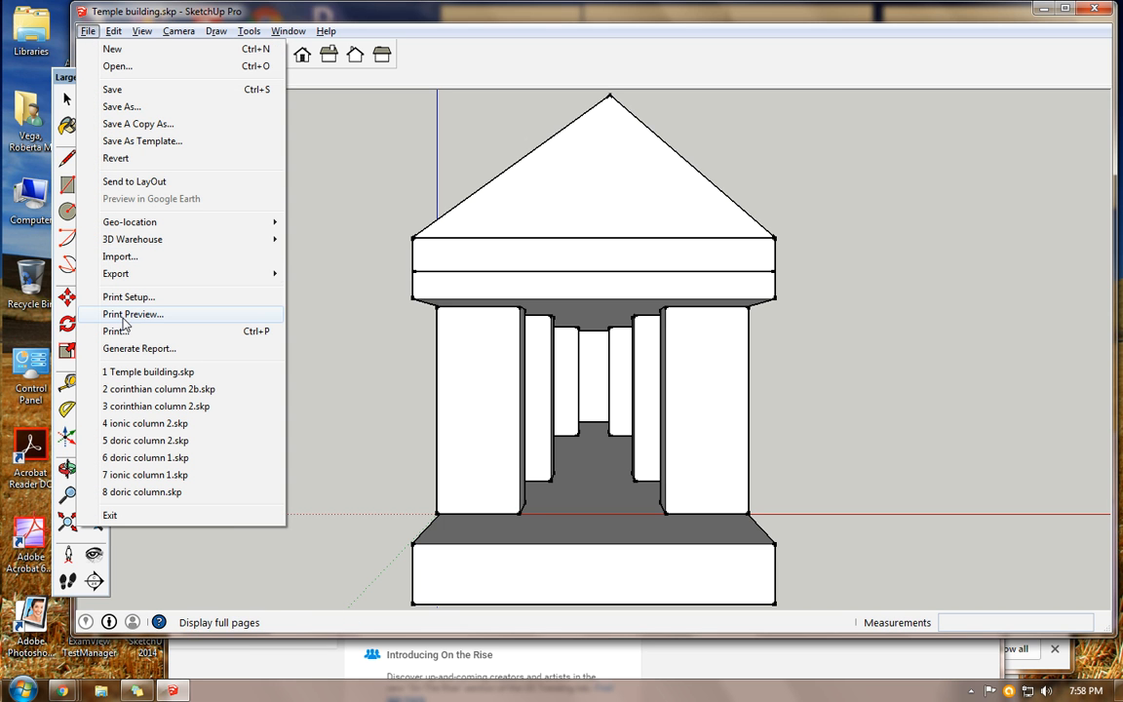
pyautogui.click(137, 258)
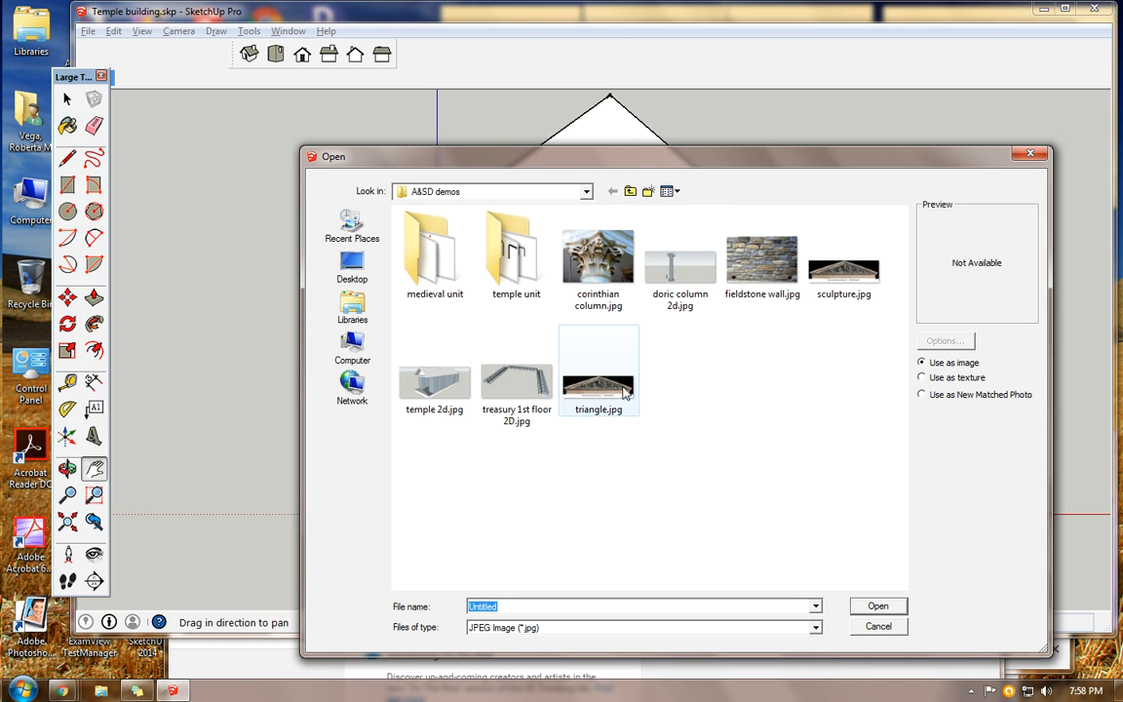
pyautogui.click(848, 282)
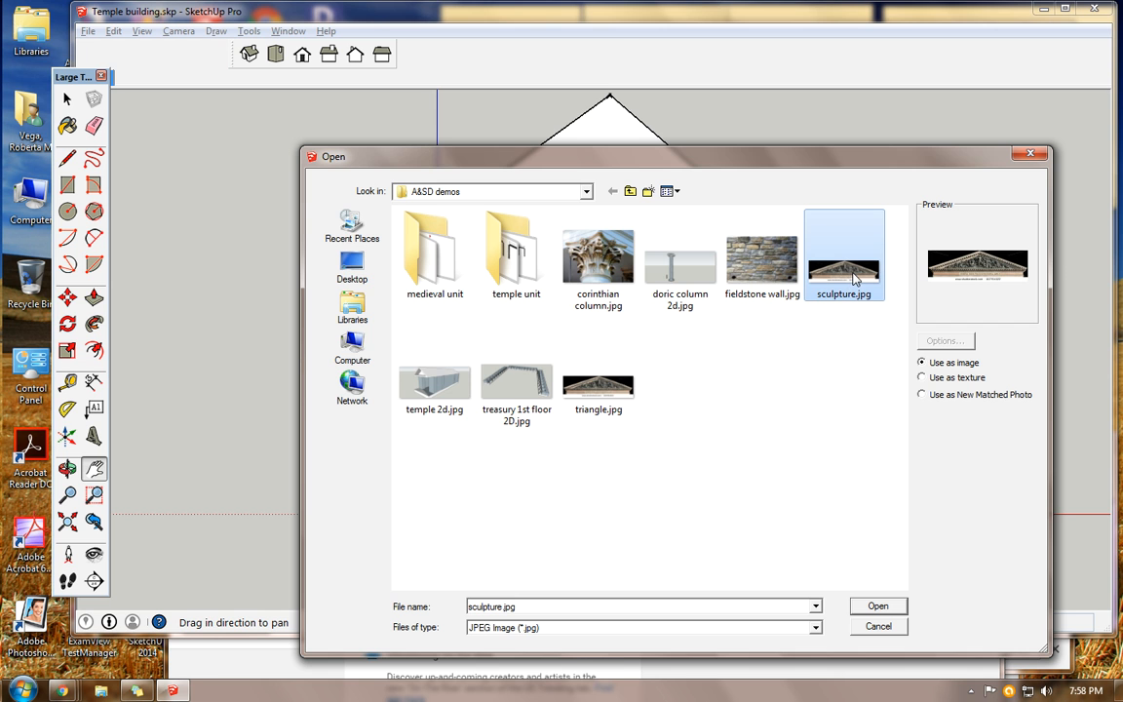
pyautogui.doubleClick(852, 279)
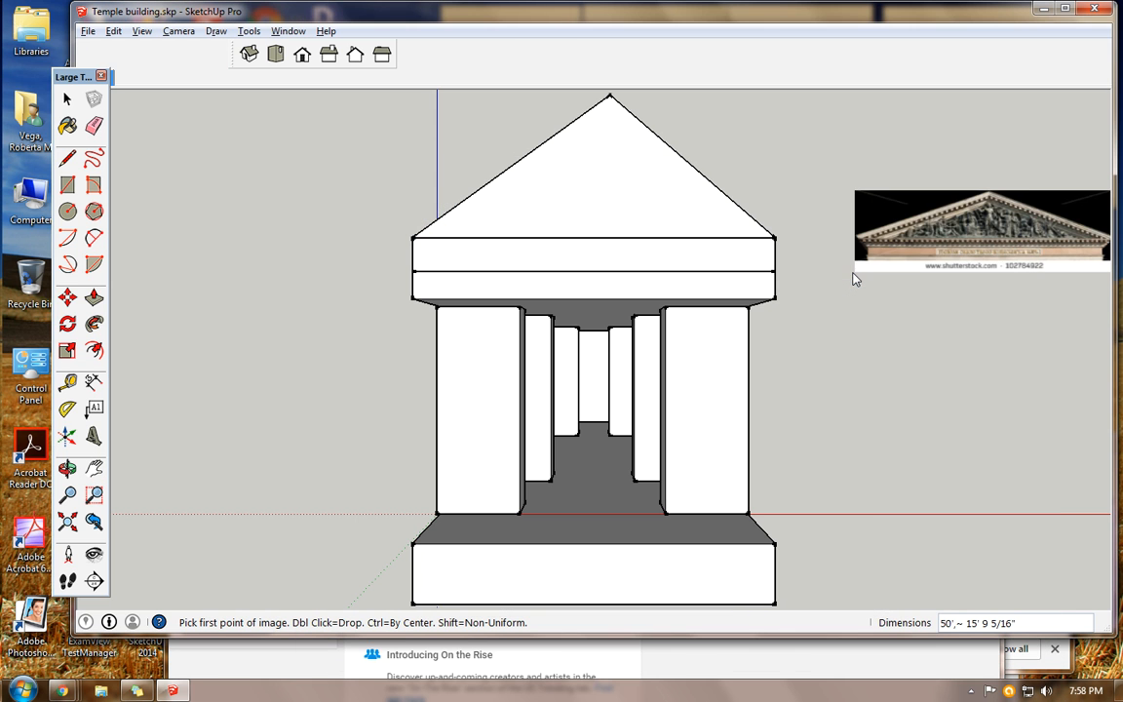
pyautogui.click(831, 402)
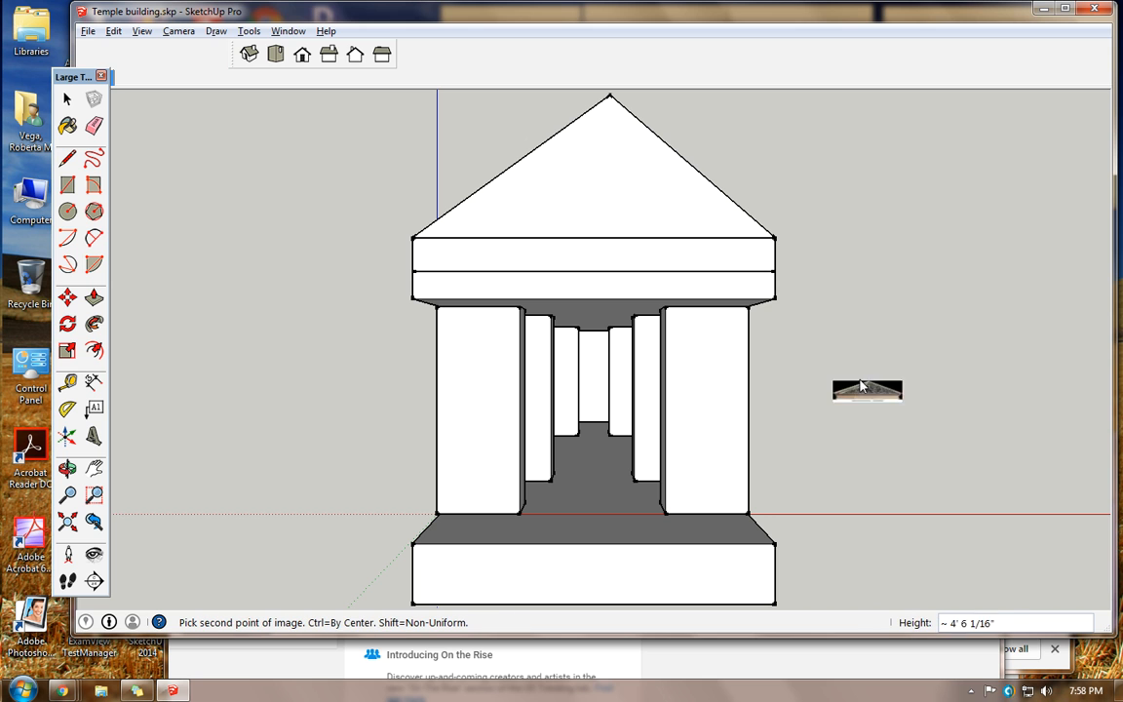
pyautogui.click(957, 188)
pyautogui.press('h')
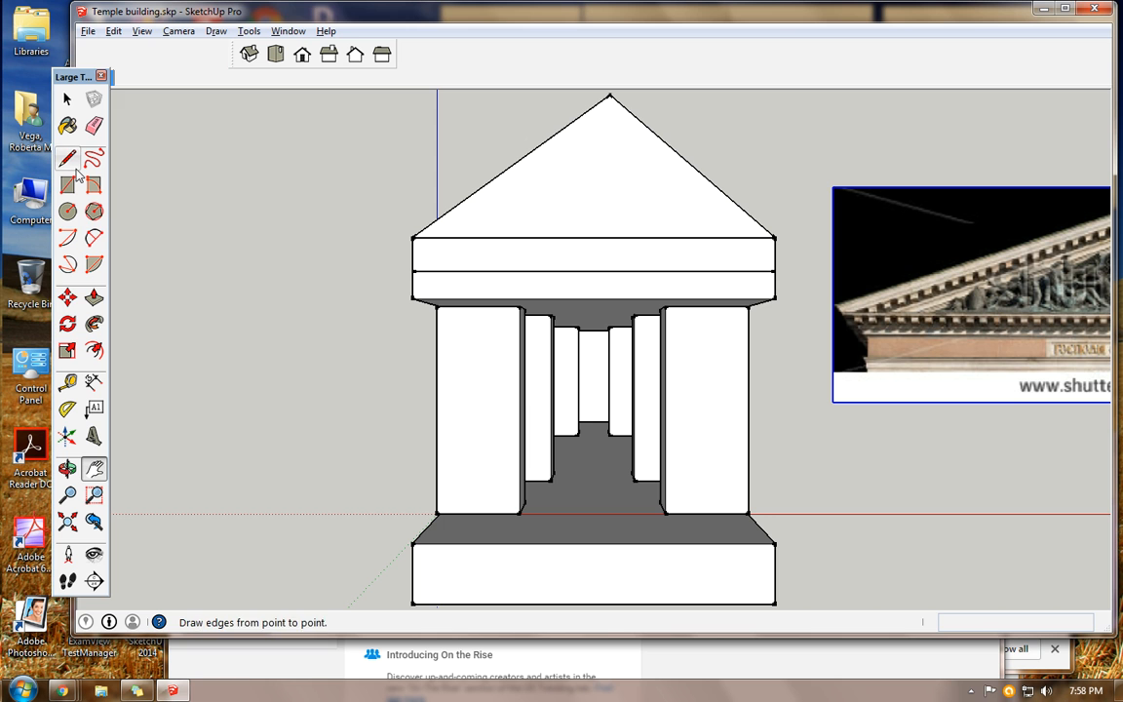
# Move the pediment image about 112' 6" sideways so it is centred on the temple's gable
pyautogui.click(67, 297)
pyautogui.moveTo(974, 289); pyautogui.dragTo(584, 298)
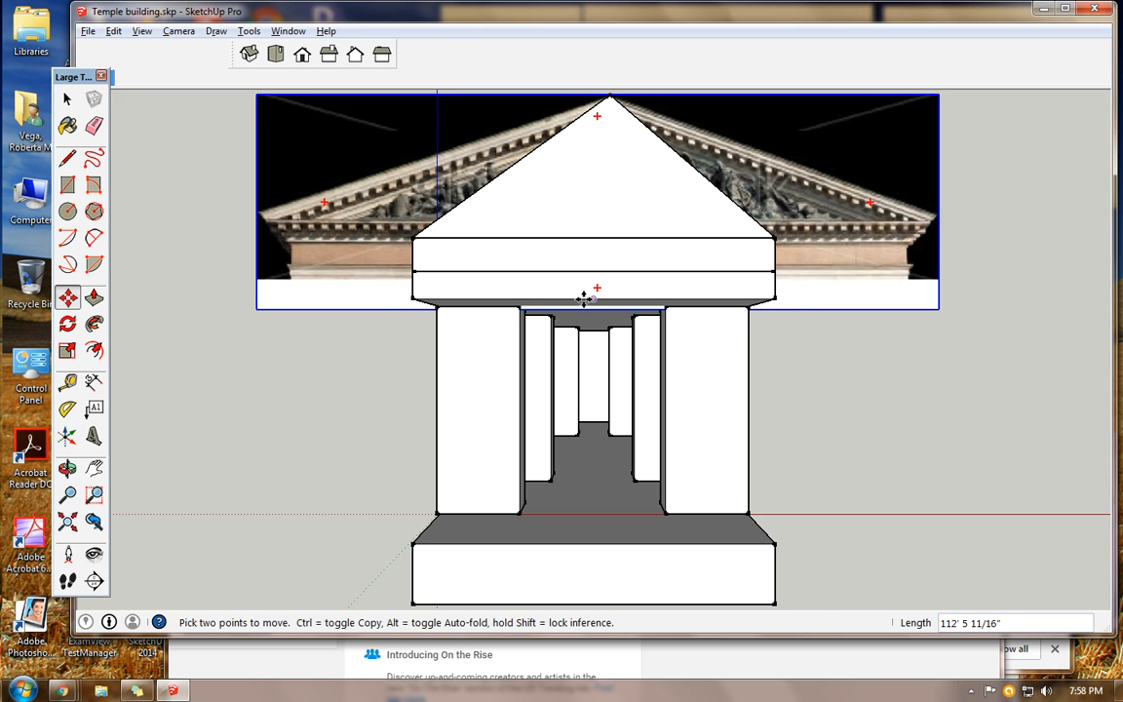
pyautogui.scroll(2, 591, 301)
pyautogui.scroll(-1, 595, 303)
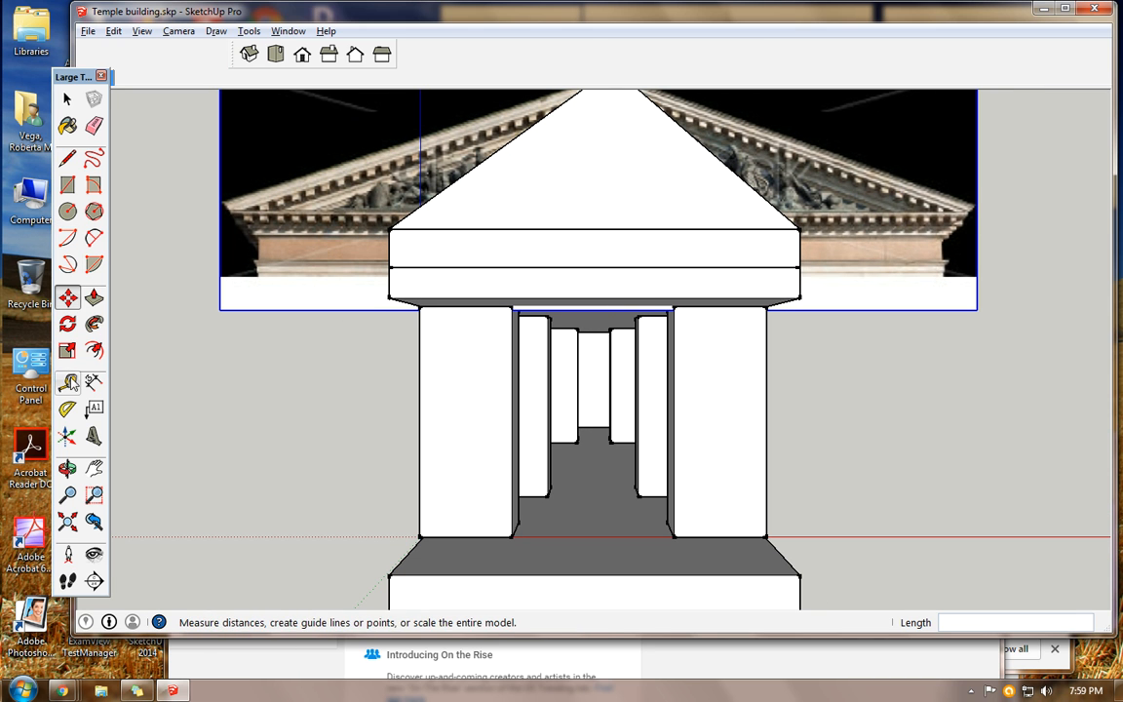
# Move the image about 19' 9" forward along the building's length to the front end of the roof
pyautogui.click(67, 468)
pyautogui.moveTo(173, 395); pyautogui.dragTo(541, 469)
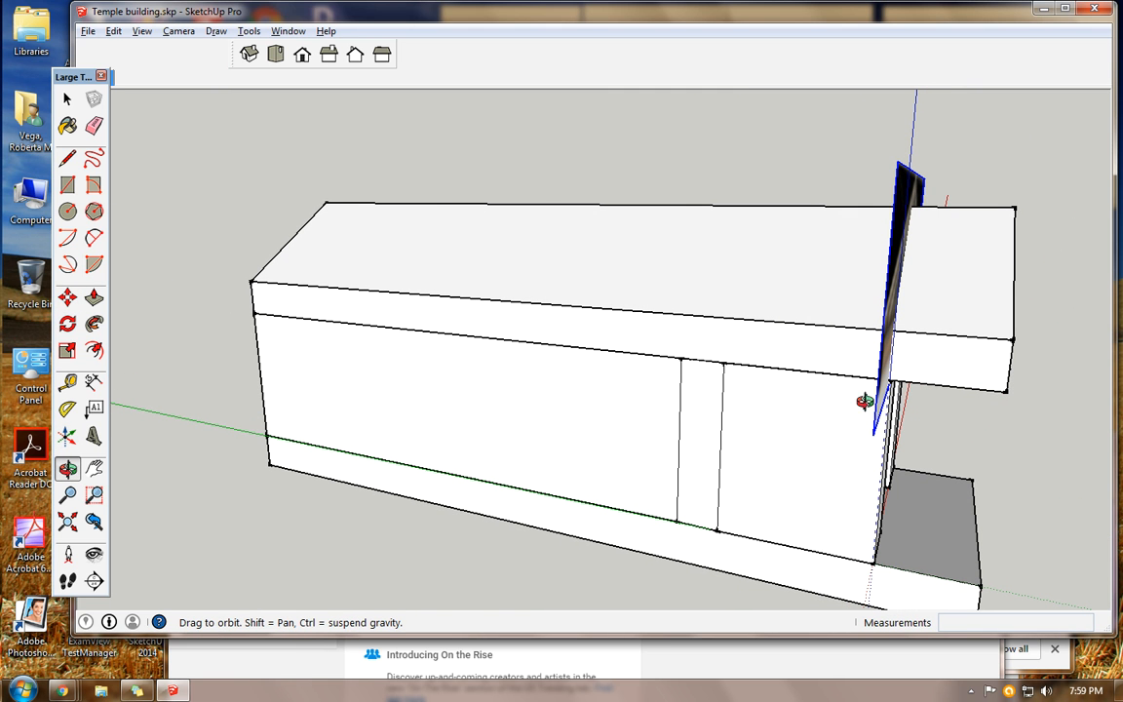
pyautogui.click(68, 297)
pyautogui.click(887, 305)
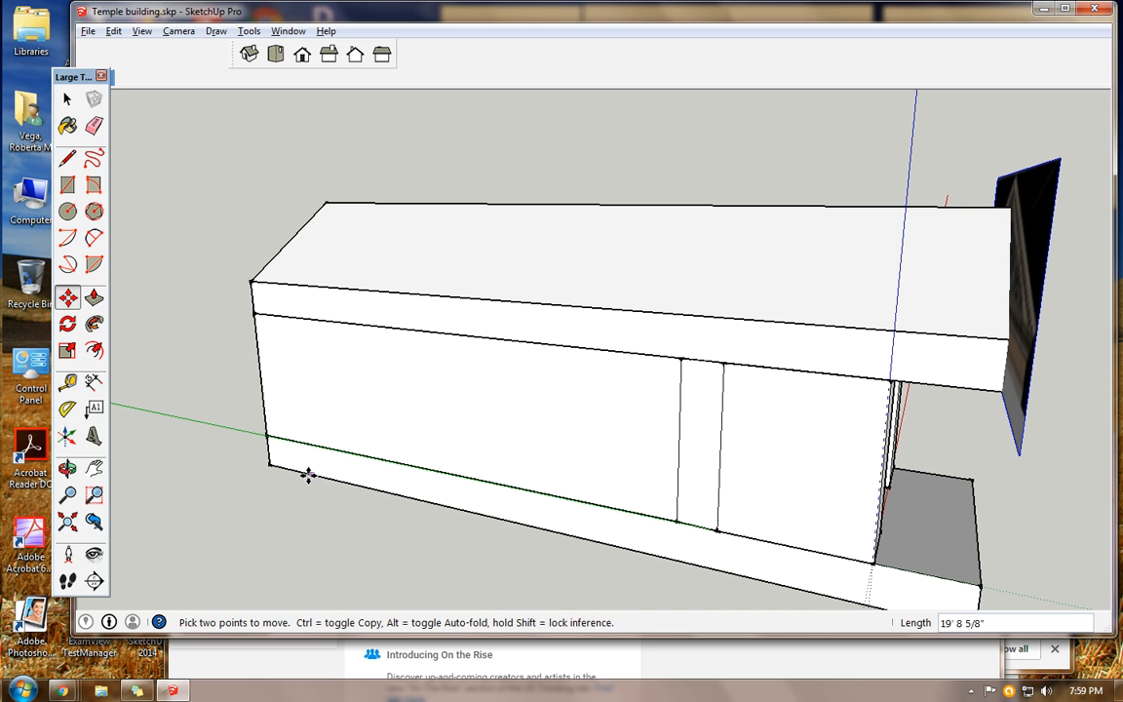
# Narrow the image in the front view by scaling its sides inward, including red scales 0.87 and 0.79, to extend slightly beyond the gable
pyautogui.click(67, 469)
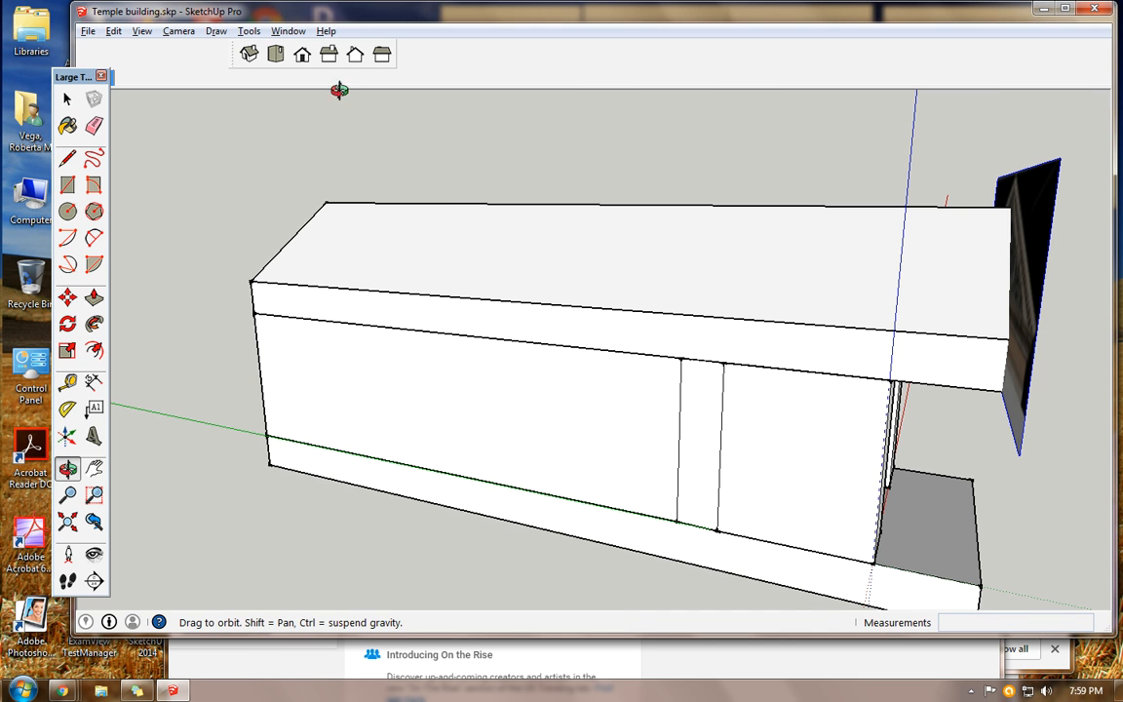
pyautogui.click(302, 56)
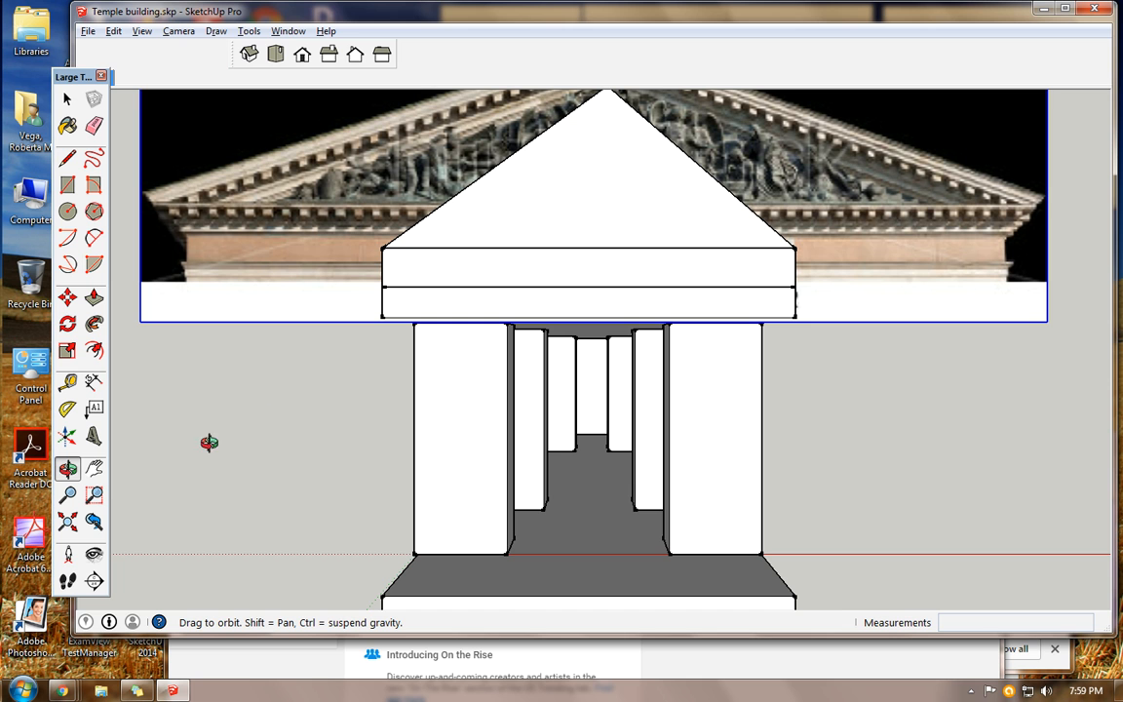
pyautogui.click(95, 470)
pyautogui.moveTo(264, 442); pyautogui.dragTo(190, 534)
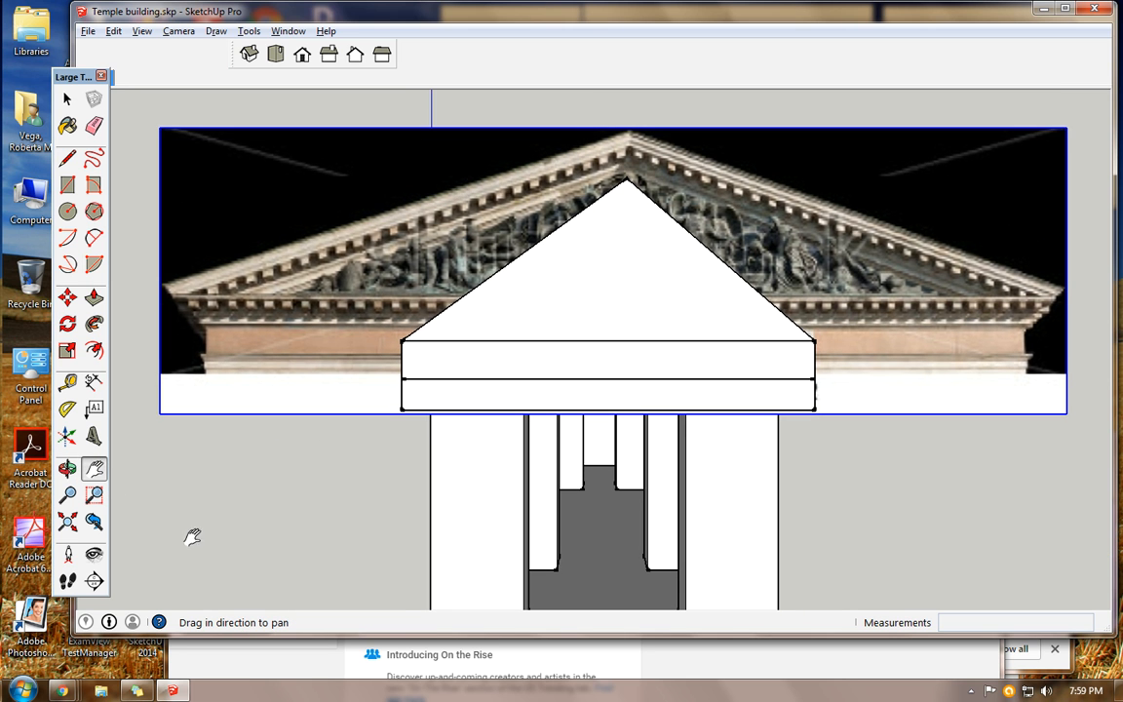
pyautogui.click(67, 350)
pyautogui.moveTo(164, 284); pyautogui.dragTo(273, 288)
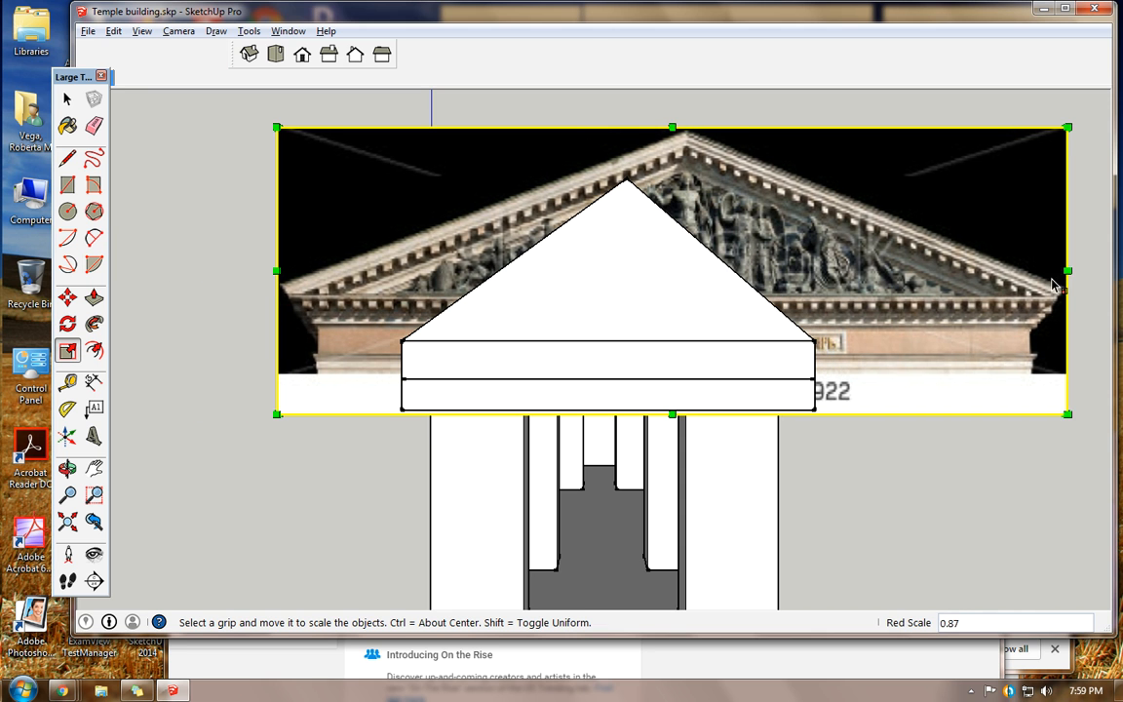
pyautogui.moveTo(1067, 271); pyautogui.dragTo(901, 270)
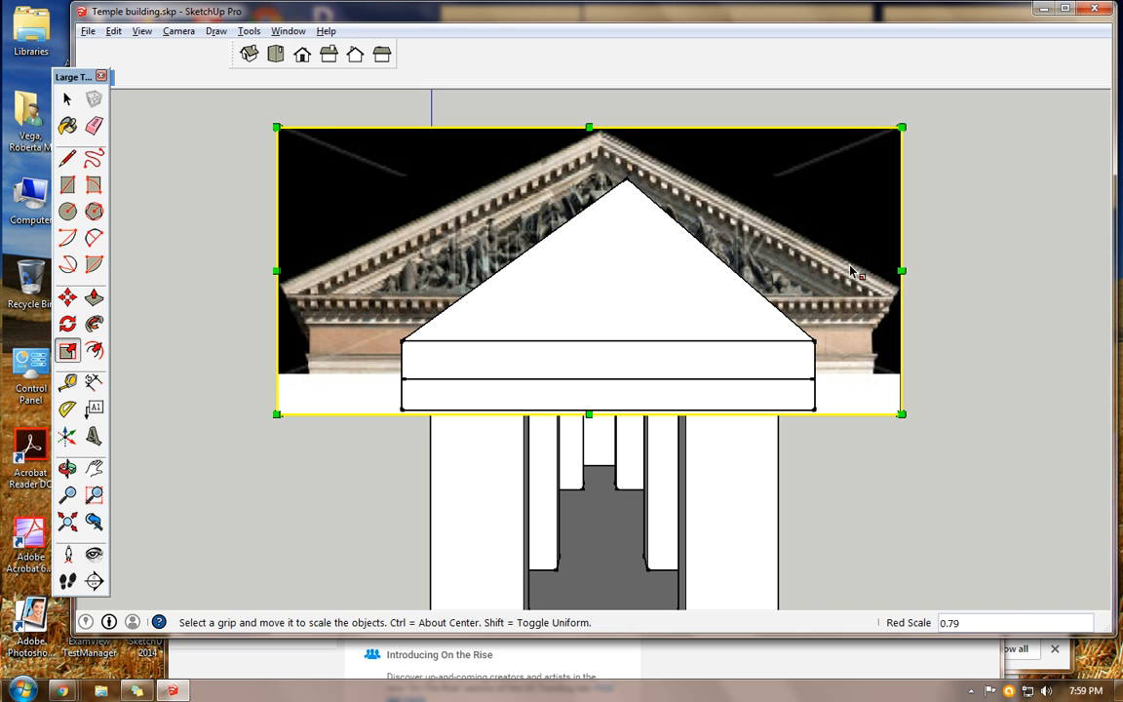
pyautogui.moveTo(277, 271); pyautogui.dragTo(326, 283)
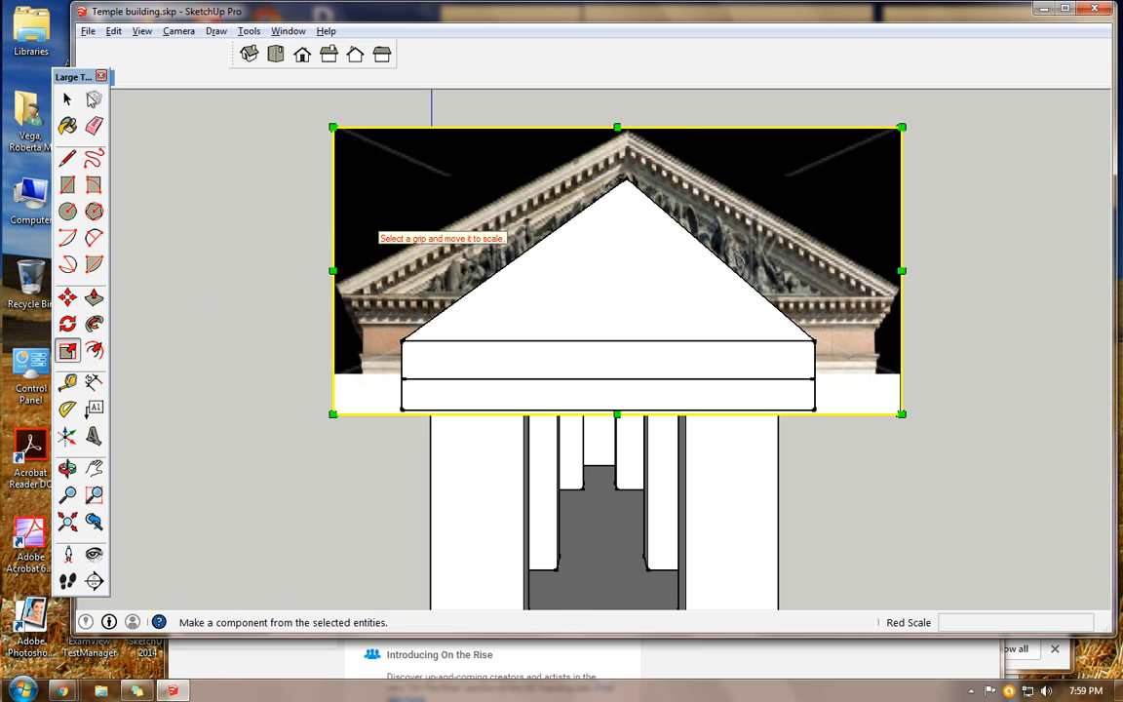
# Move the scaled pediment image about 76' 8" to the right, clear of the temple's front
pyautogui.click(67, 99)
pyautogui.click(175, 187)
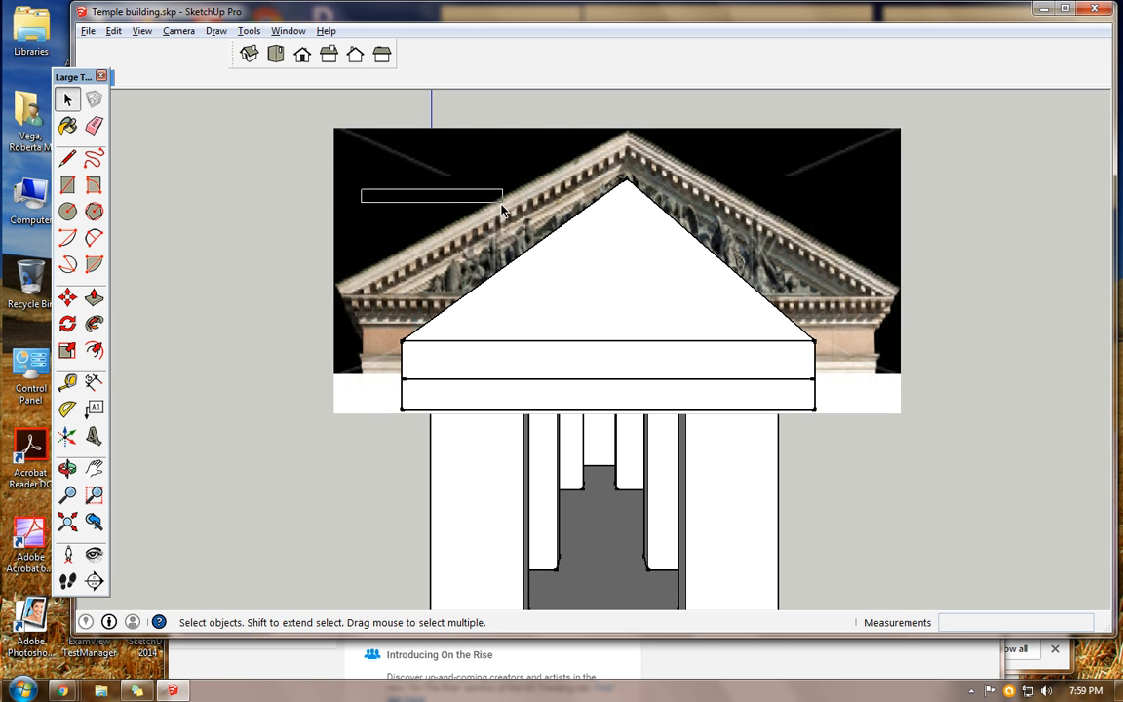
pyautogui.click(67, 297)
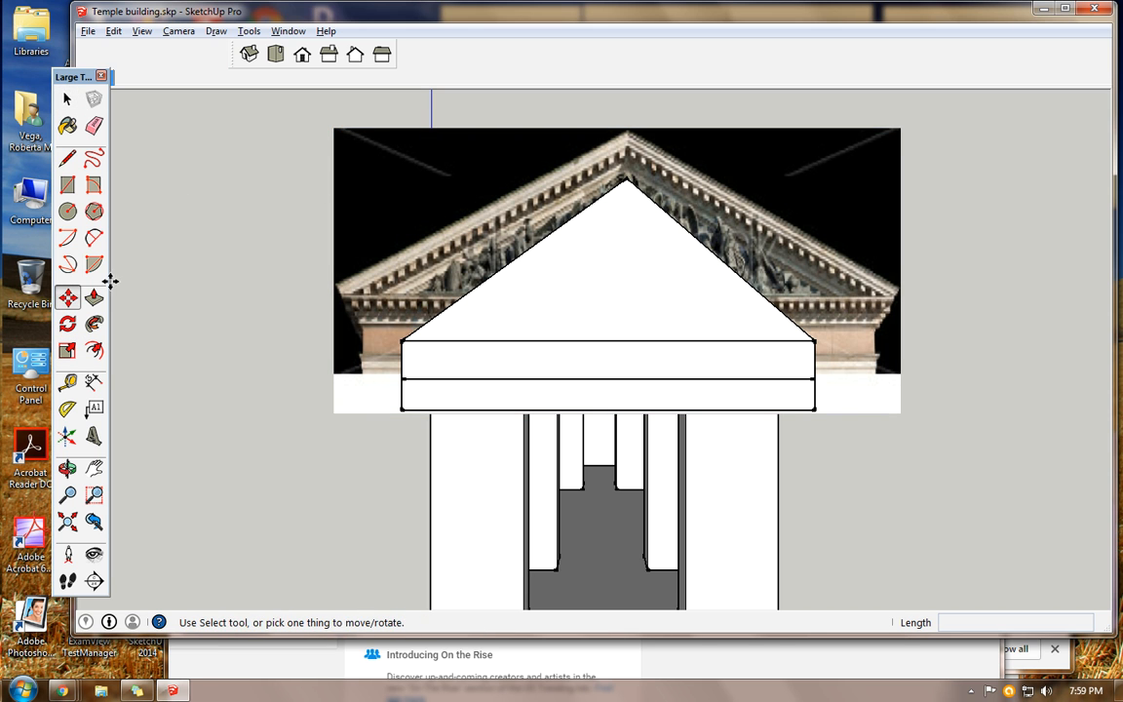
pyautogui.click(416, 184)
pyautogui.click(944, 199)
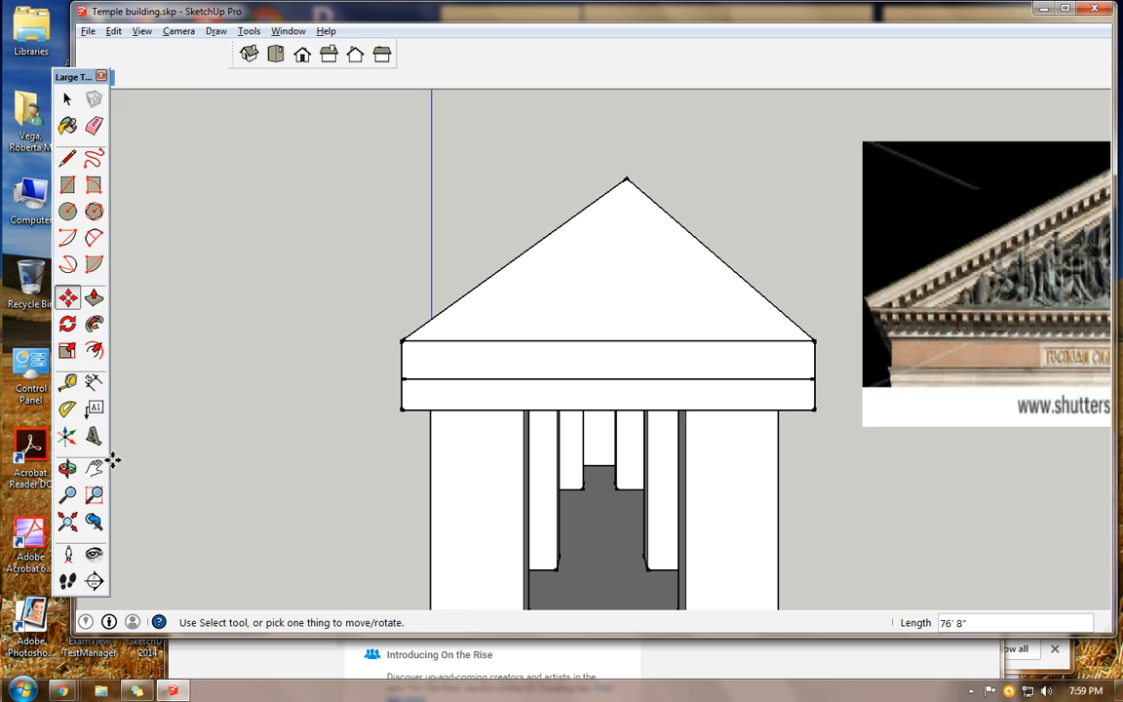
# Shift the pediment image another 14' 8" or so to the right, away from the temple's side
pyautogui.click(93, 471)
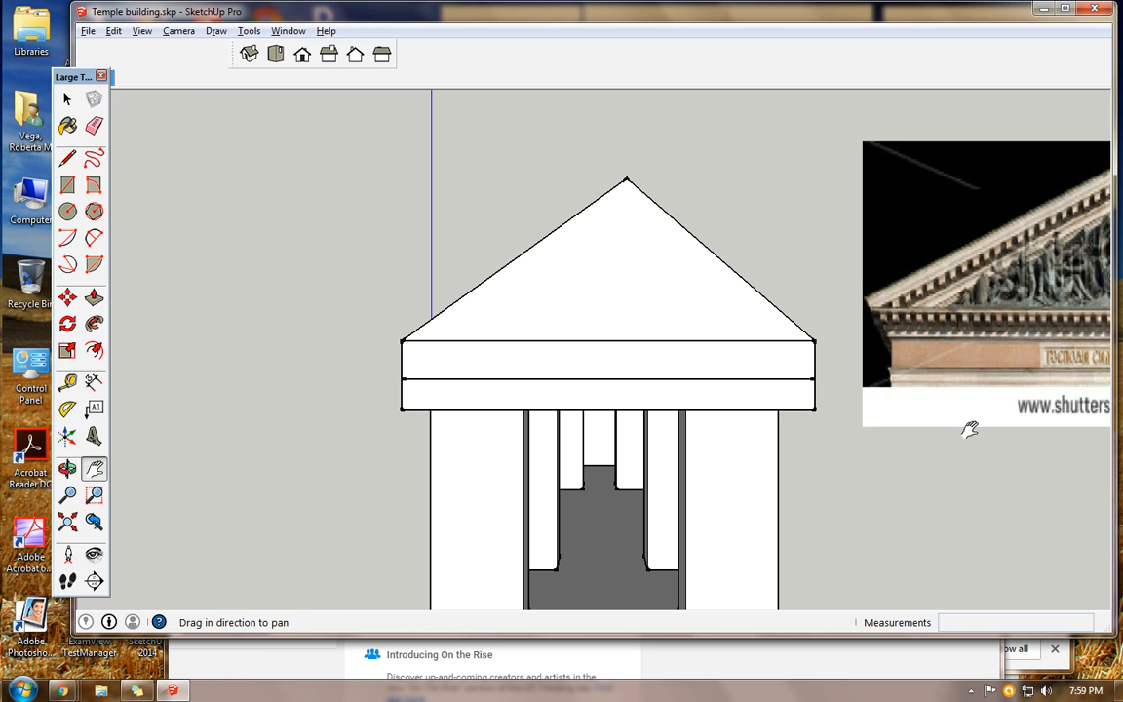
pyautogui.moveTo(977, 453); pyautogui.dragTo(571, 443)
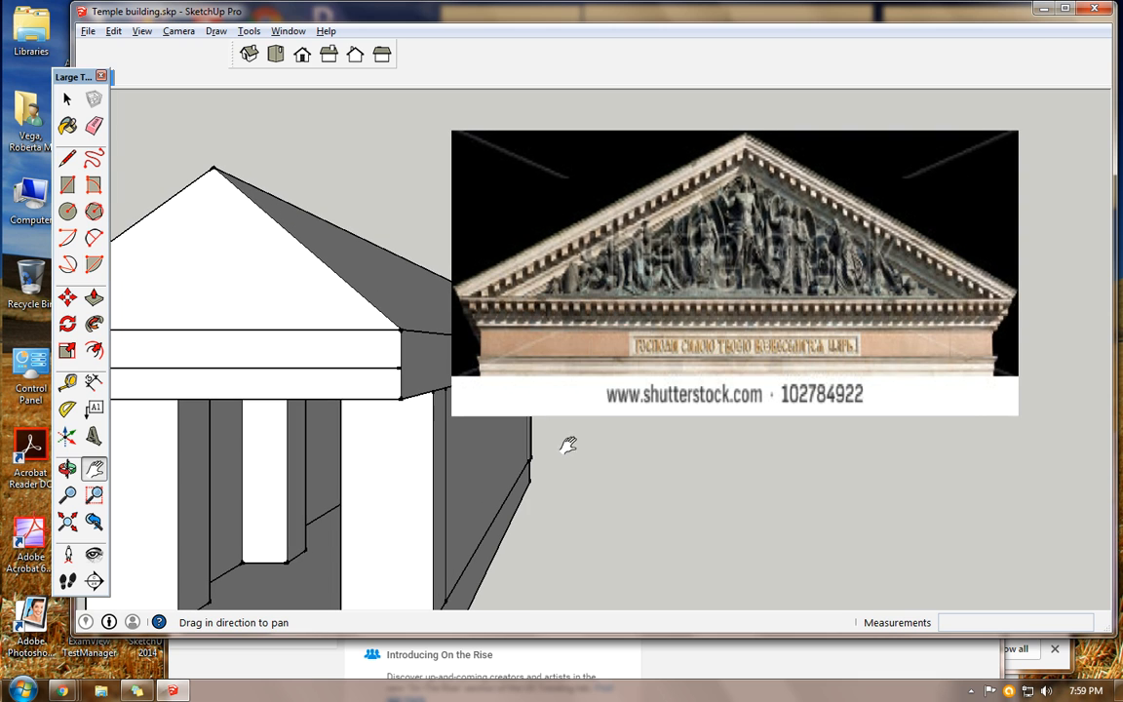
pyautogui.click(67, 98)
pyautogui.click(600, 256)
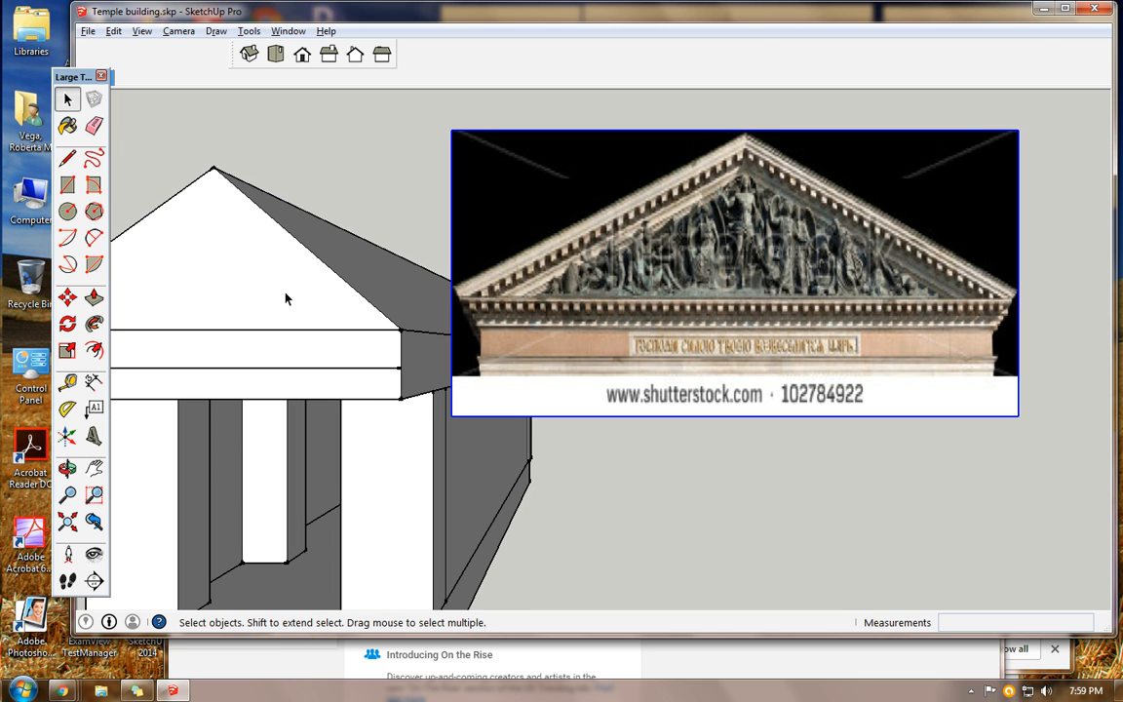
pyautogui.click(67, 298)
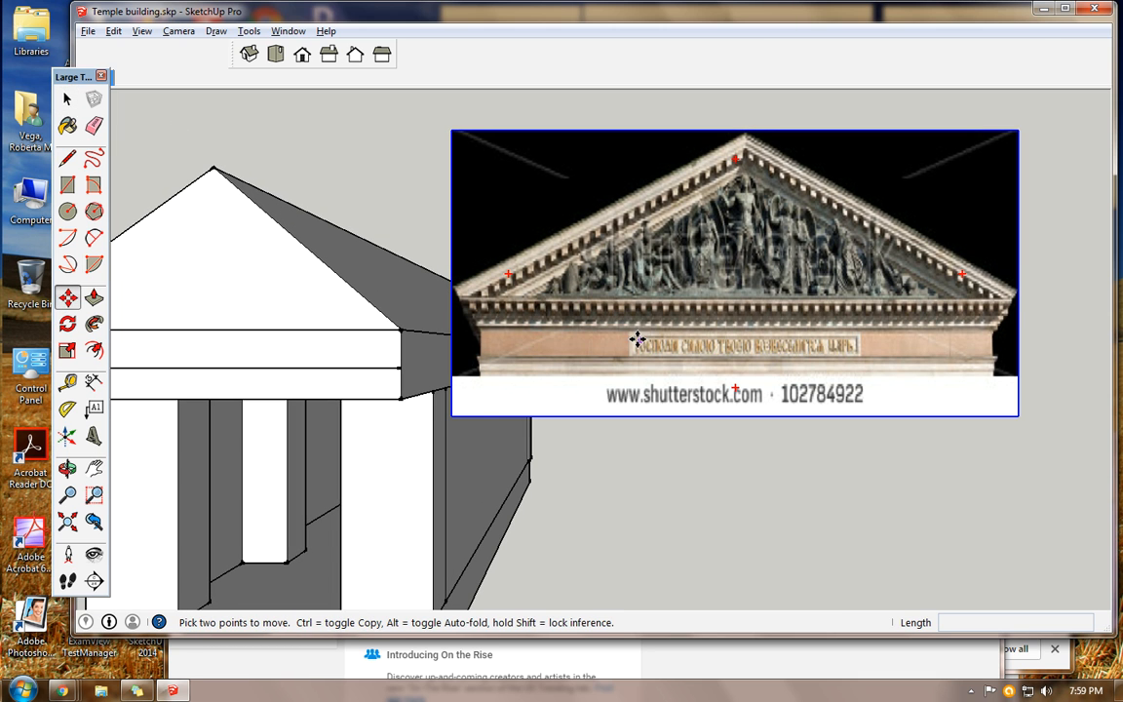
pyautogui.click(642, 333)
pyautogui.click(746, 332)
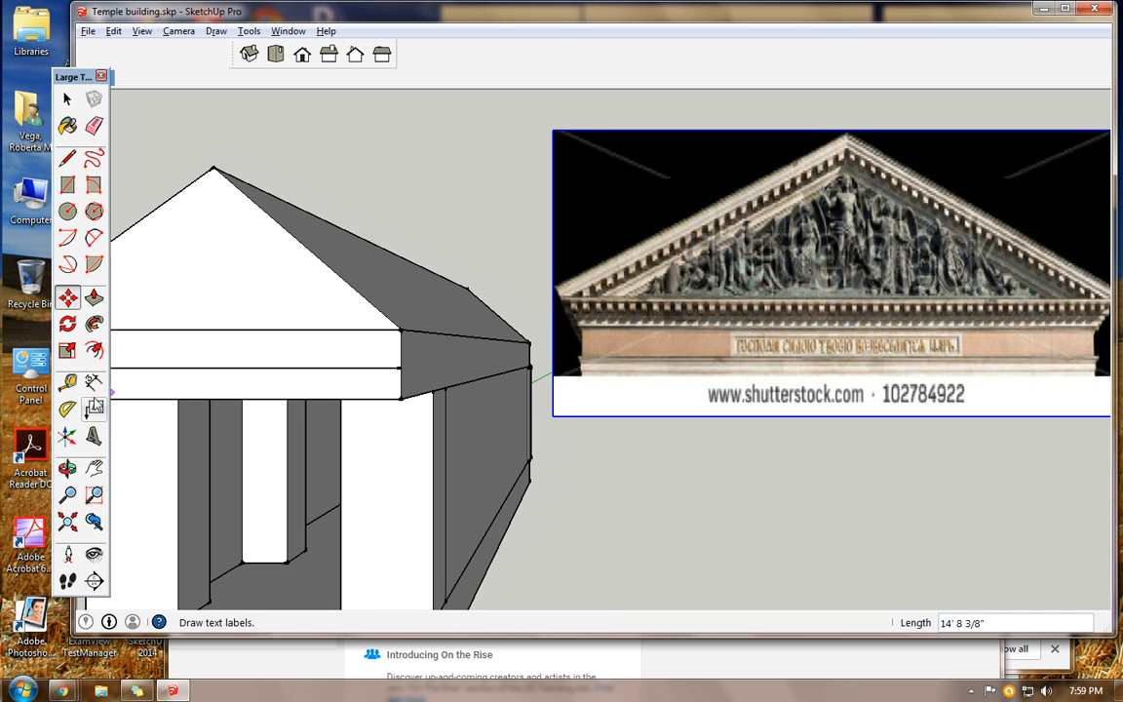
# Explode the selected pediment image into an editable face with edges
pyautogui.click(95, 471)
pyautogui.moveTo(717, 495); pyautogui.dragTo(571, 499)
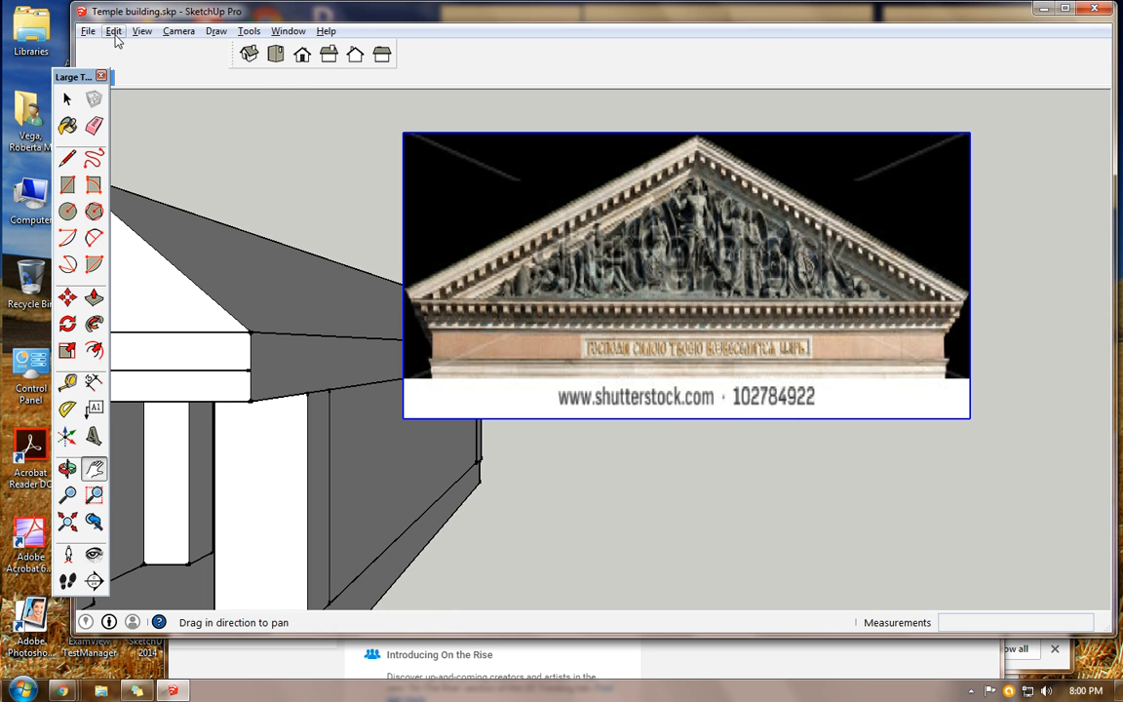
pyautogui.click(111, 34)
pyautogui.moveTo(195, 400)
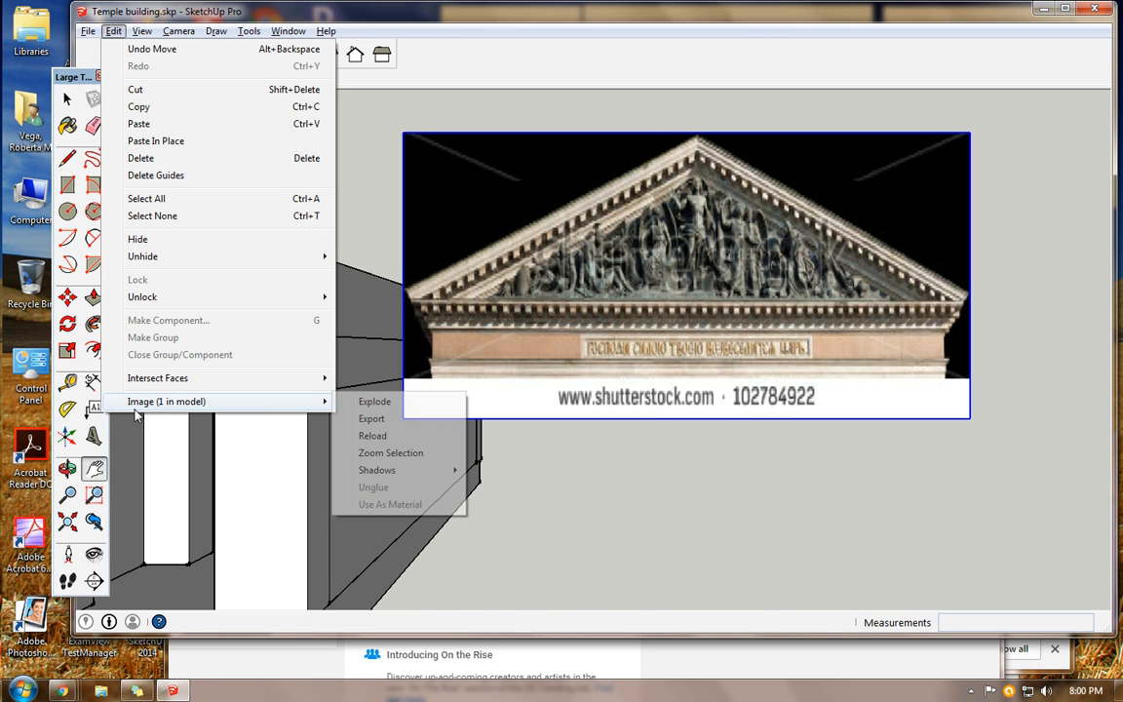
pyautogui.click(365, 405)
# Draw a line about 46' 3" long from the pediment's apex down its right slope, and delete the upper-right corner of the image
pyautogui.click(67, 158)
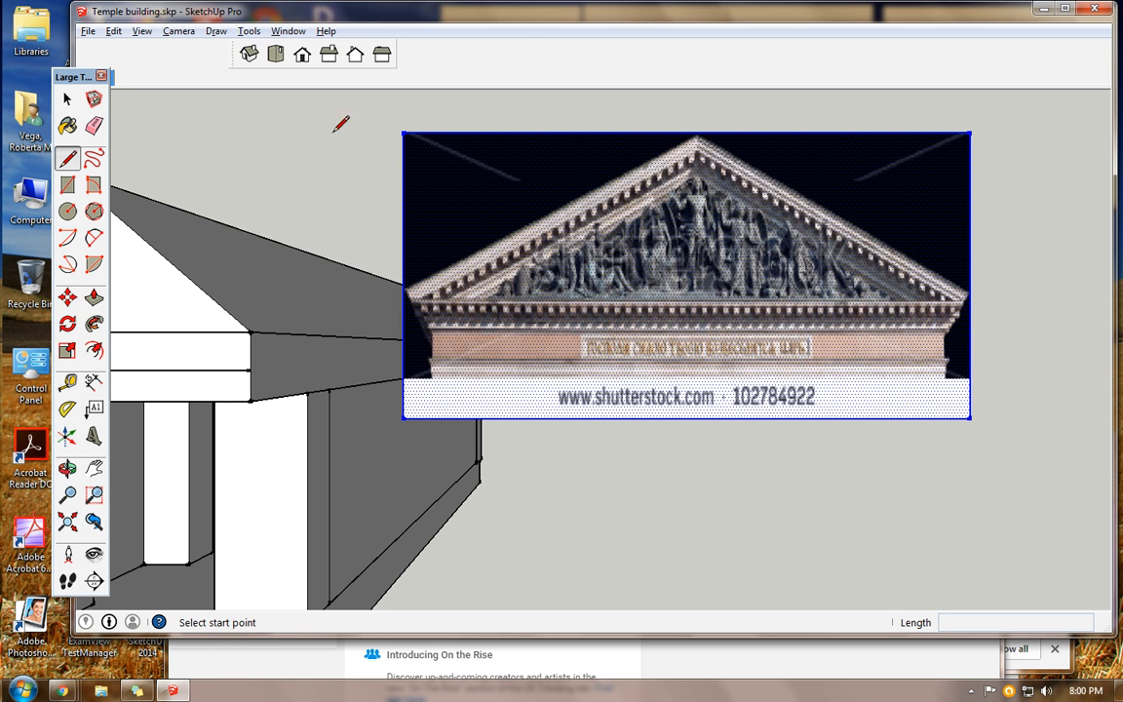
pyautogui.click(695, 131)
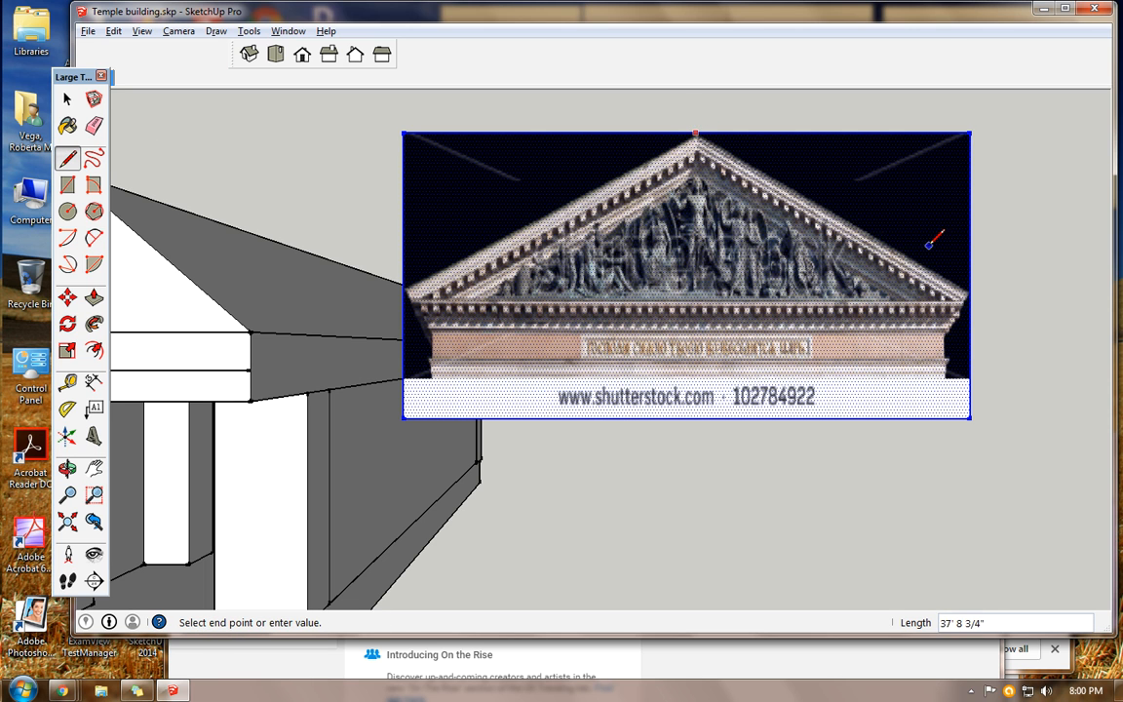
pyautogui.click(970, 289)
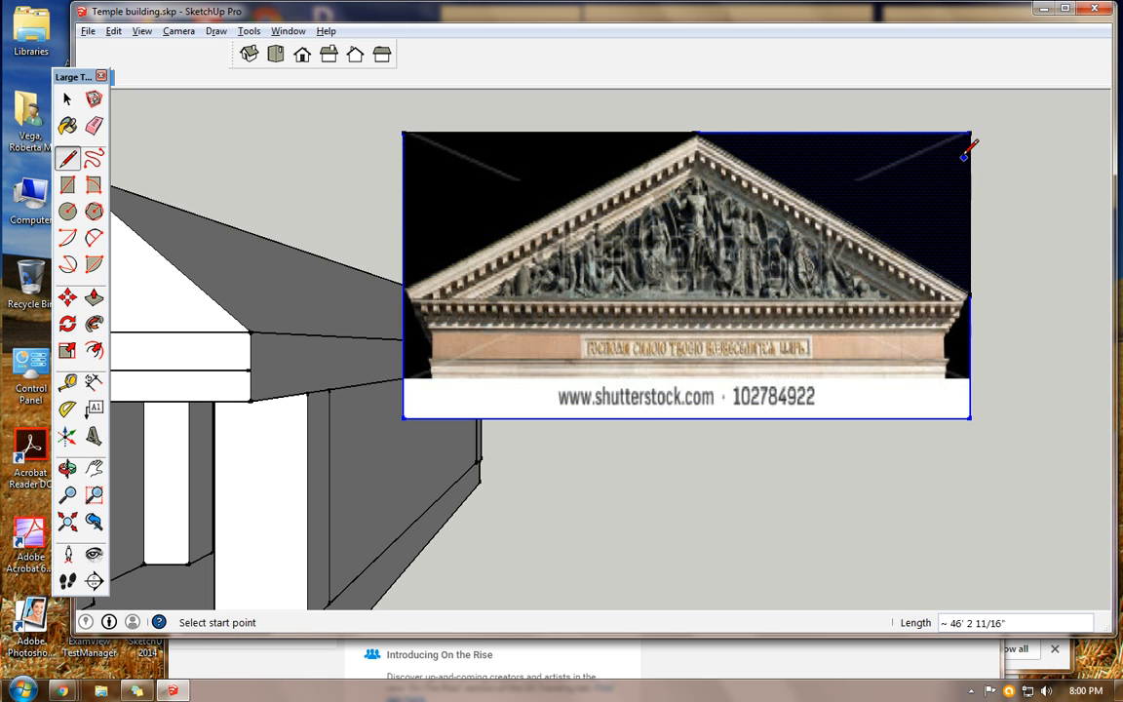
pyautogui.click(67, 98)
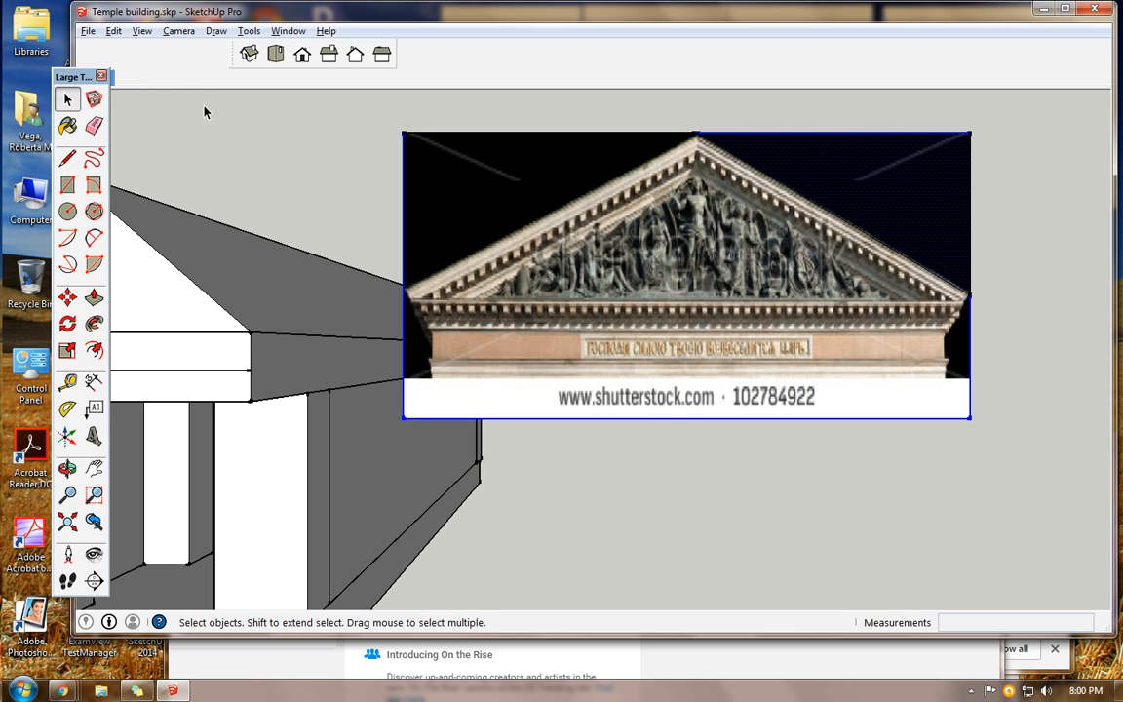
pyautogui.click(842, 181)
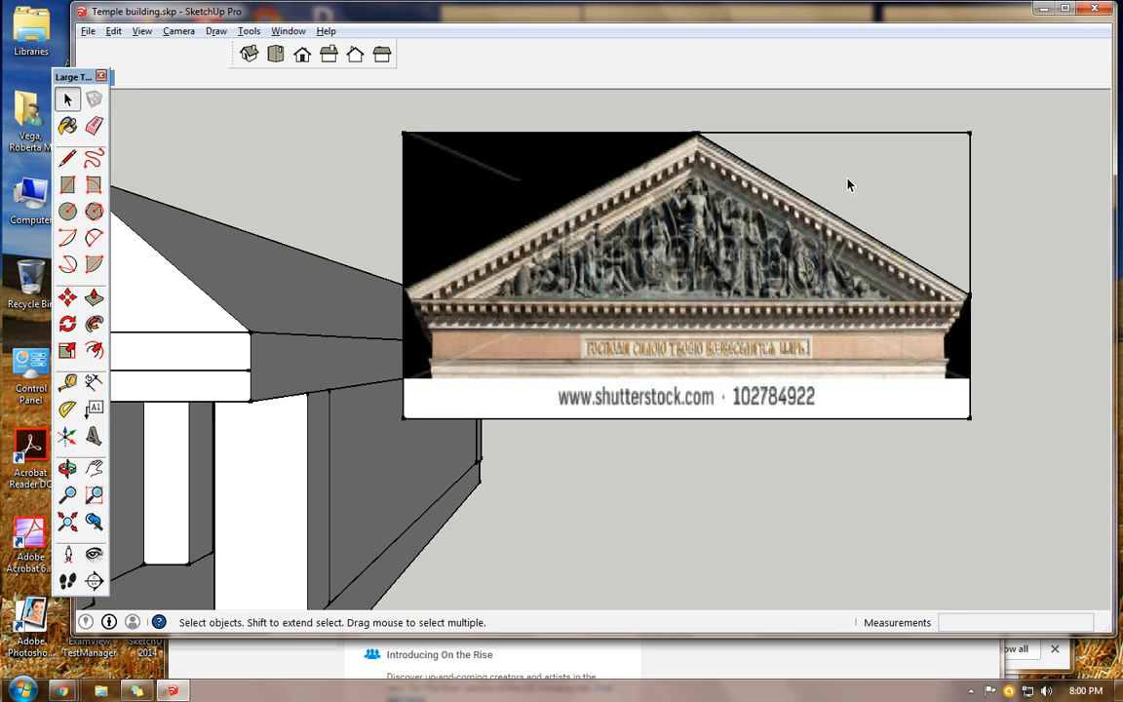
pyautogui.press('Delete')
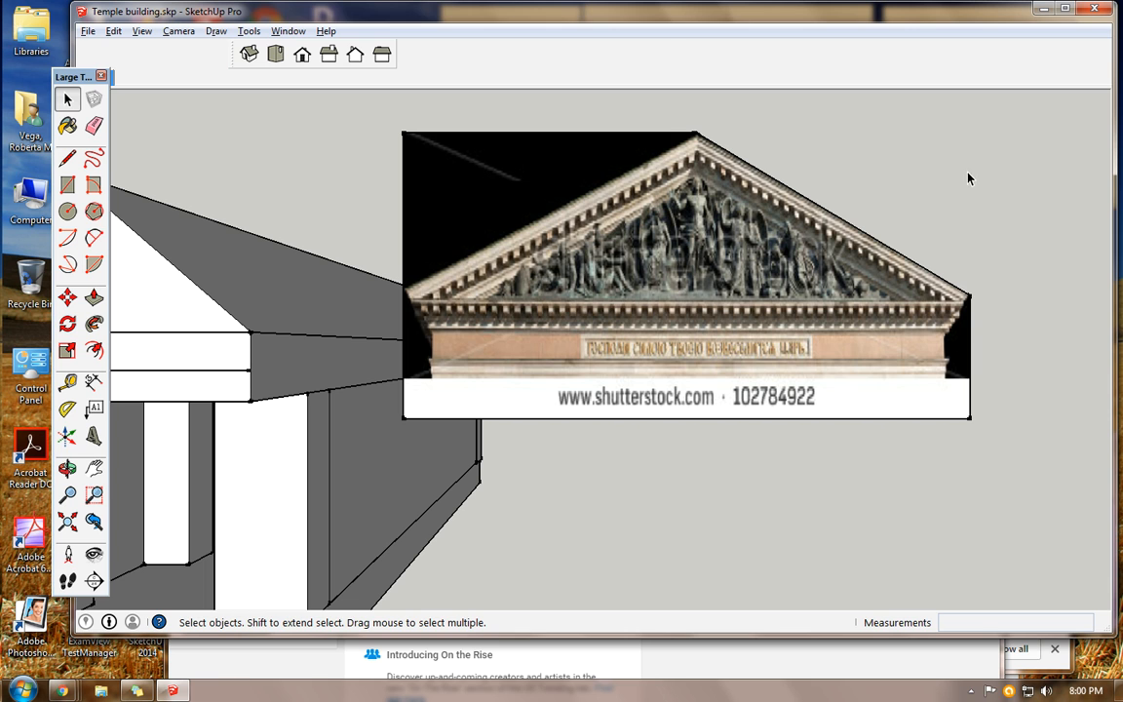
# Draw a line about 47' 11" long from the pediment's apex down its left slope, and retrace the image's top edge
pyautogui.click(68, 158)
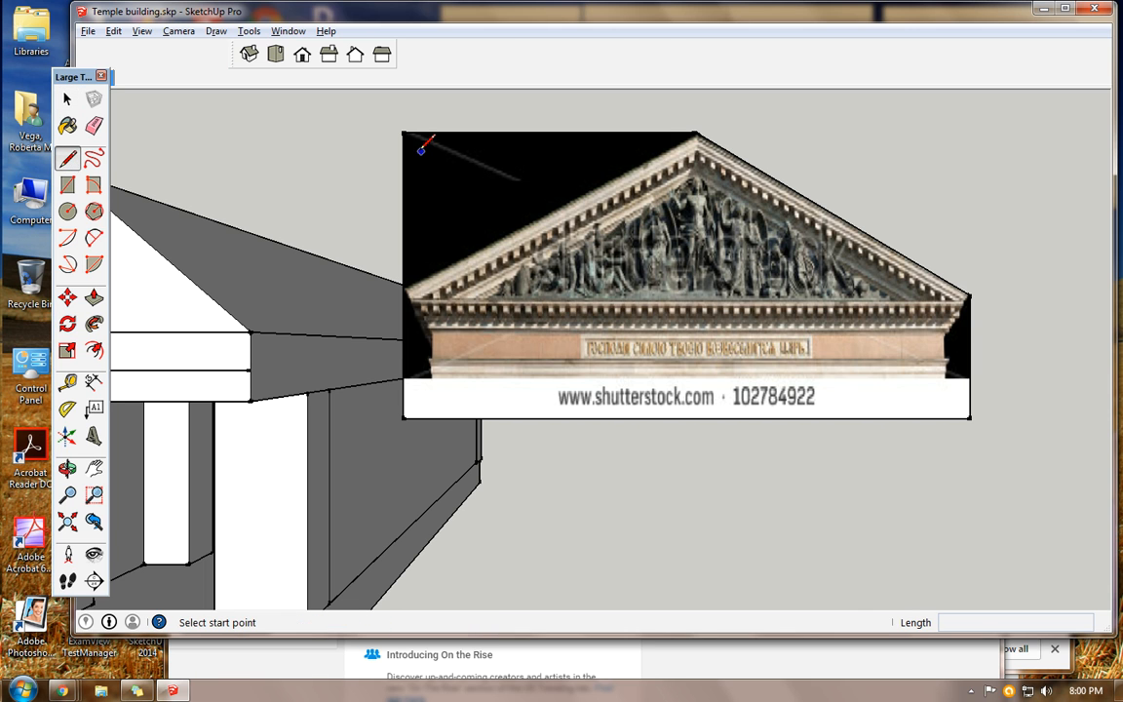
pyautogui.click(695, 133)
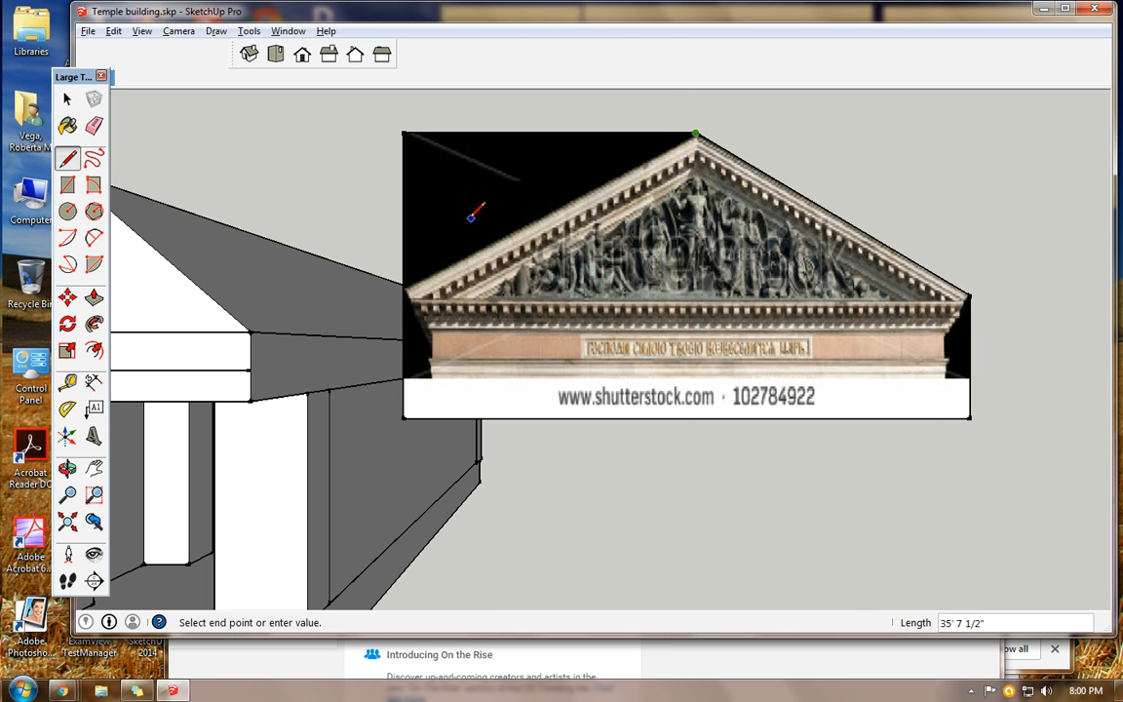
pyautogui.click(404, 284)
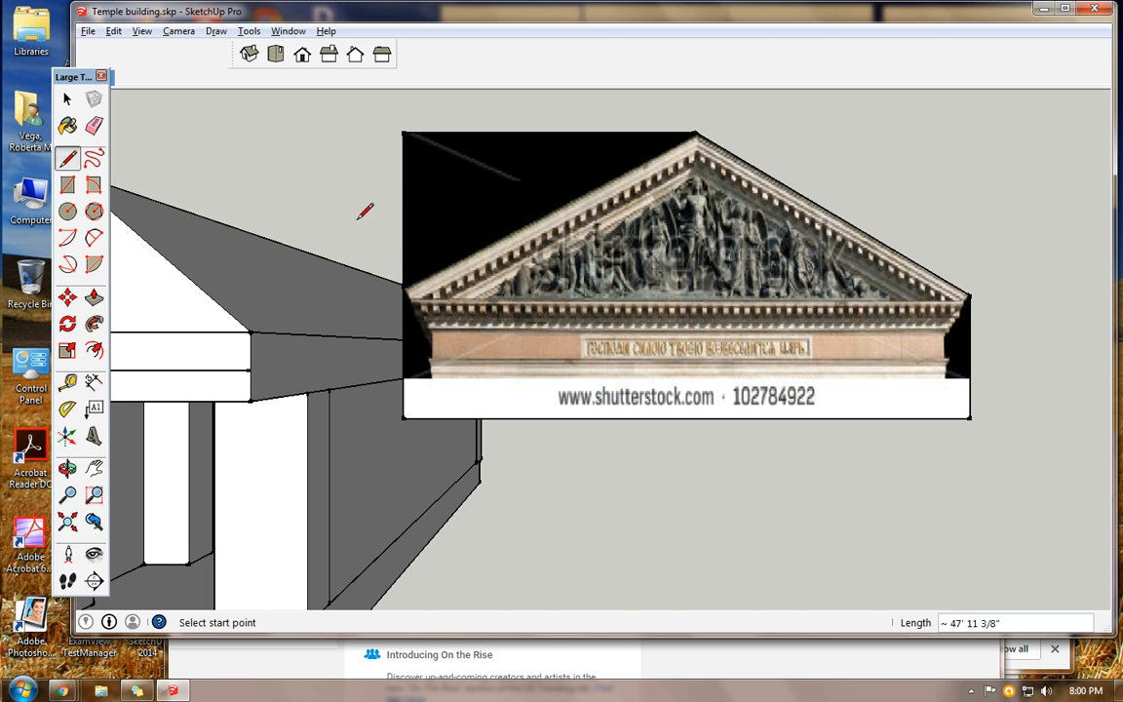
pyautogui.click(403, 132)
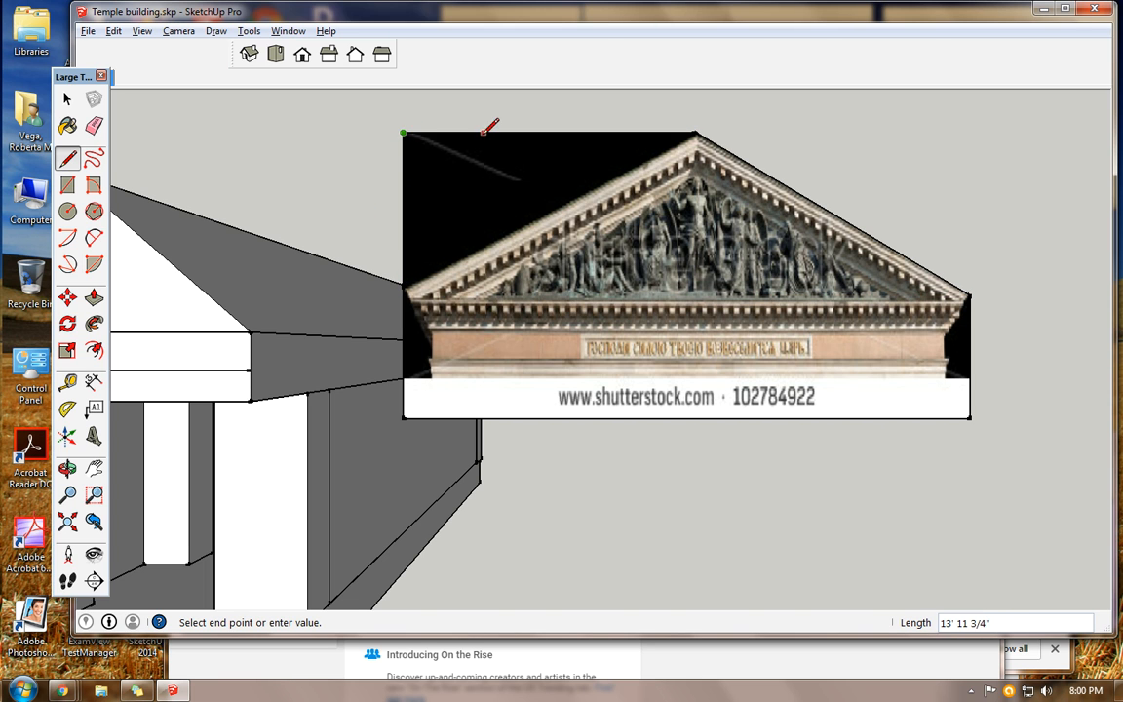
pyautogui.click(673, 132)
pyautogui.scroll(4, 516, 175)
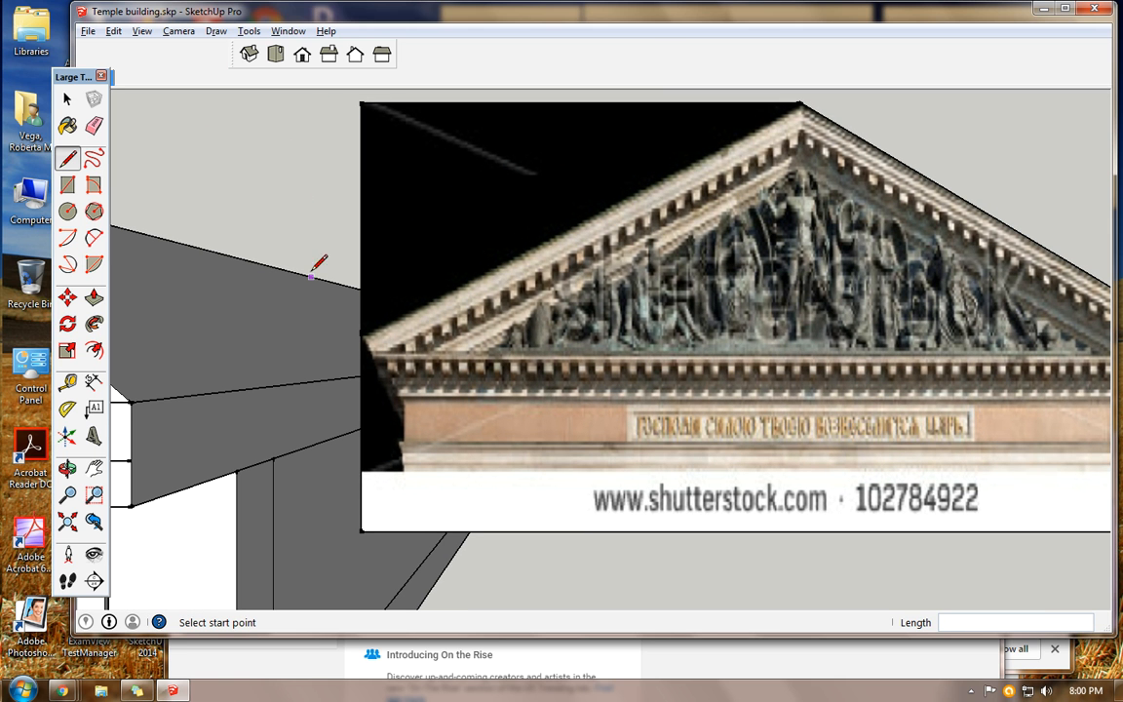
# Redraw the left slope line up to the apex, retrace the image's left edge, and delete the black upper-left face
pyautogui.click(360, 332)
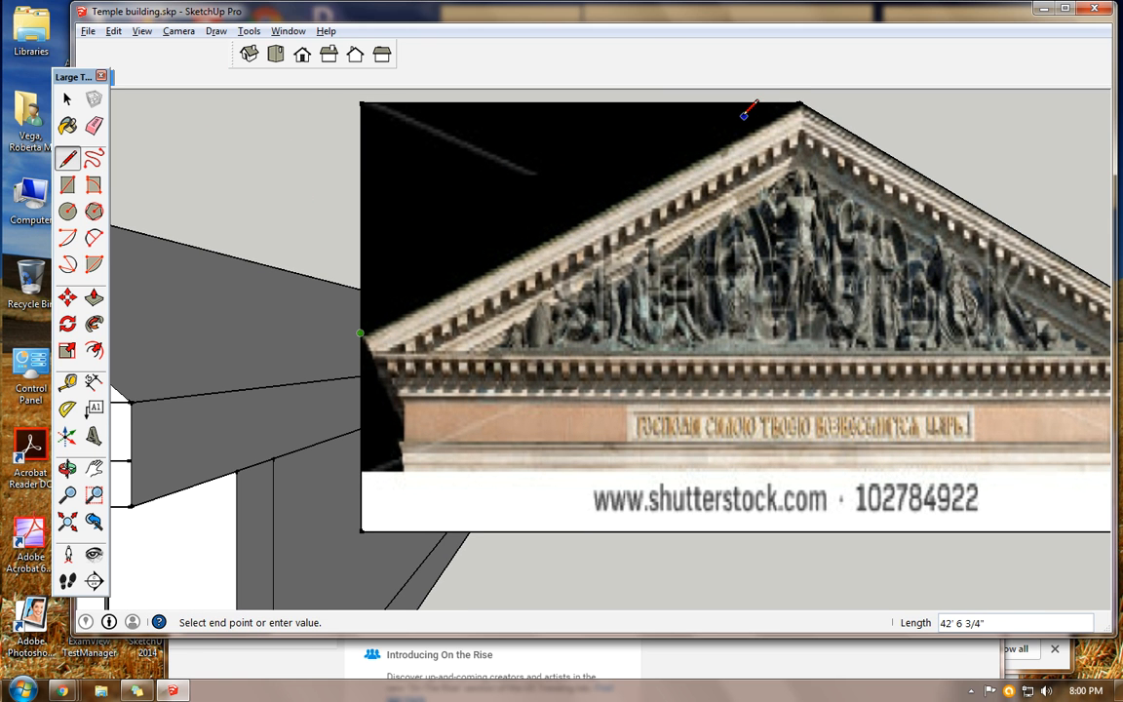
pyautogui.click(799, 101)
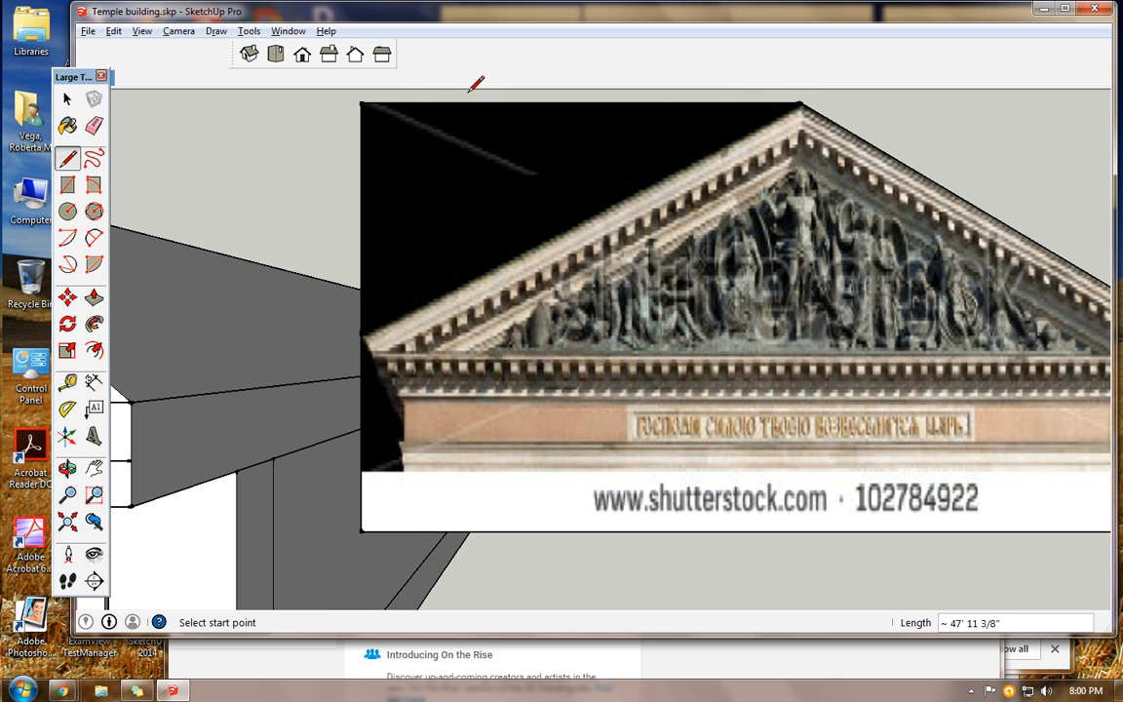
pyautogui.click(361, 102)
pyautogui.click(361, 332)
pyautogui.click(67, 98)
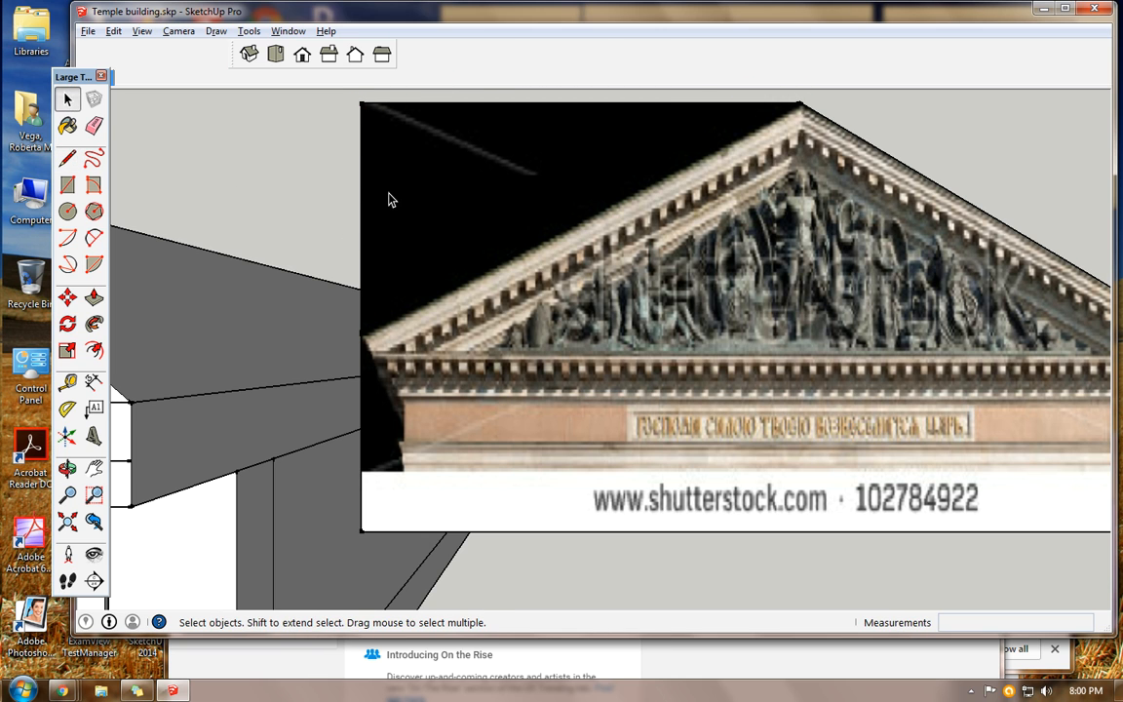
pyautogui.press('Delete')
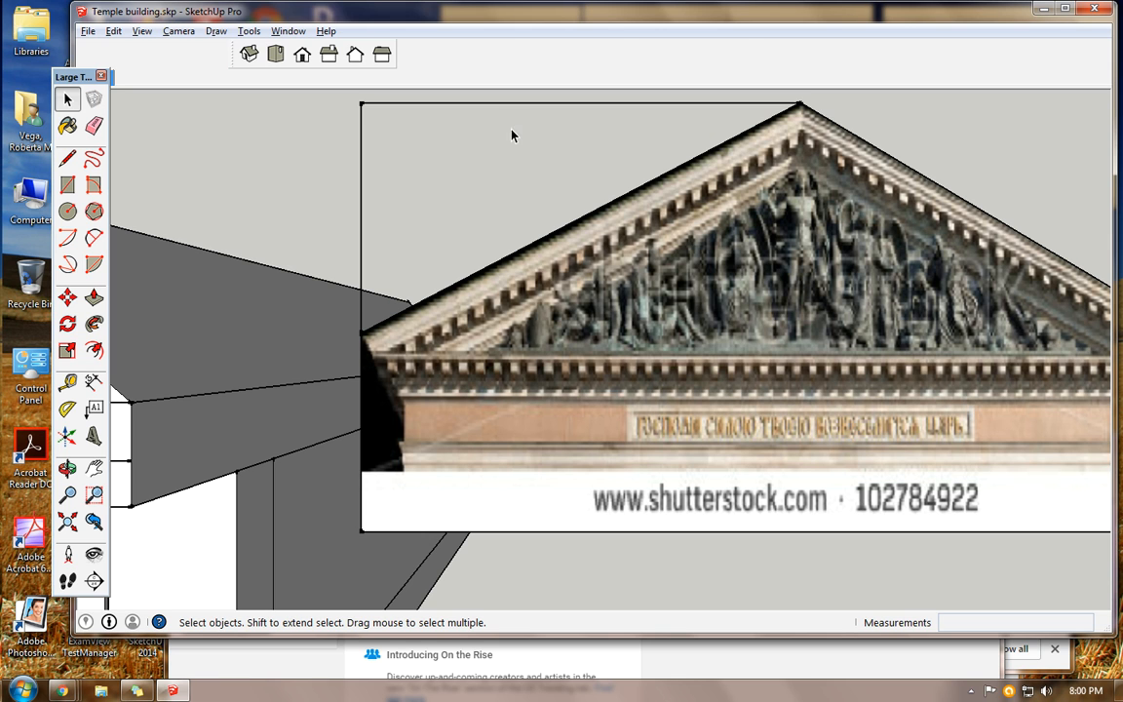
# Delete the leftover top and left edges around the removed upper-left corner
pyautogui.click(519, 102)
pyautogui.press('Delete')
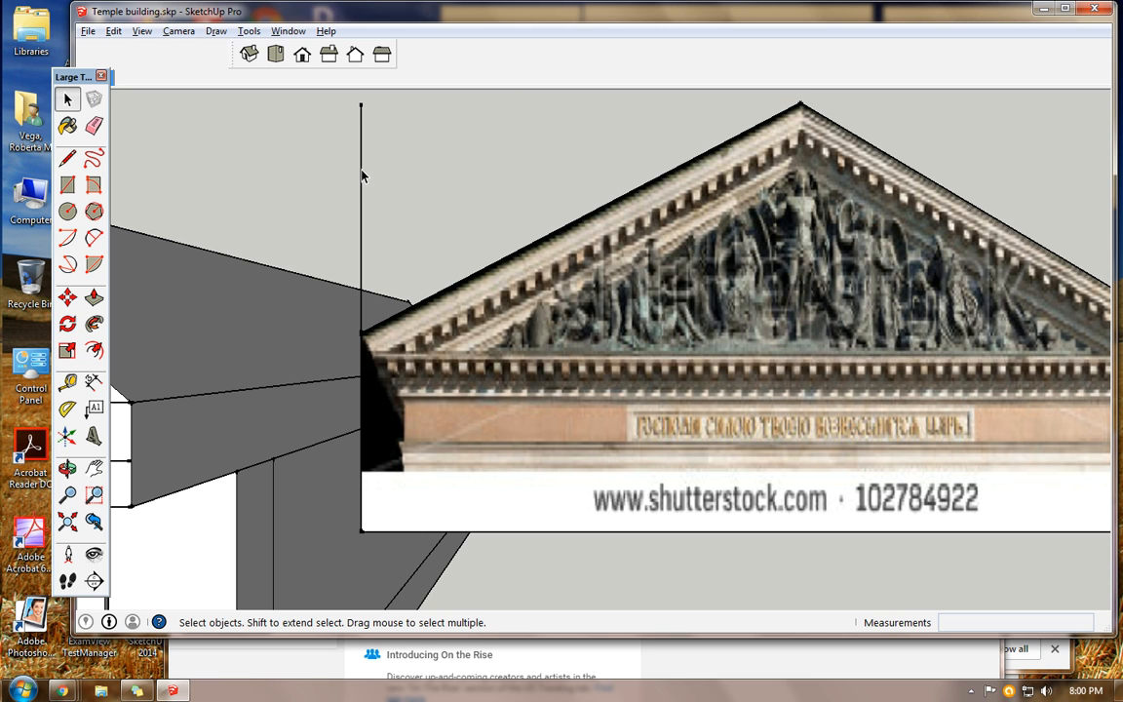
pyautogui.click(359, 275)
pyautogui.press('Delete')
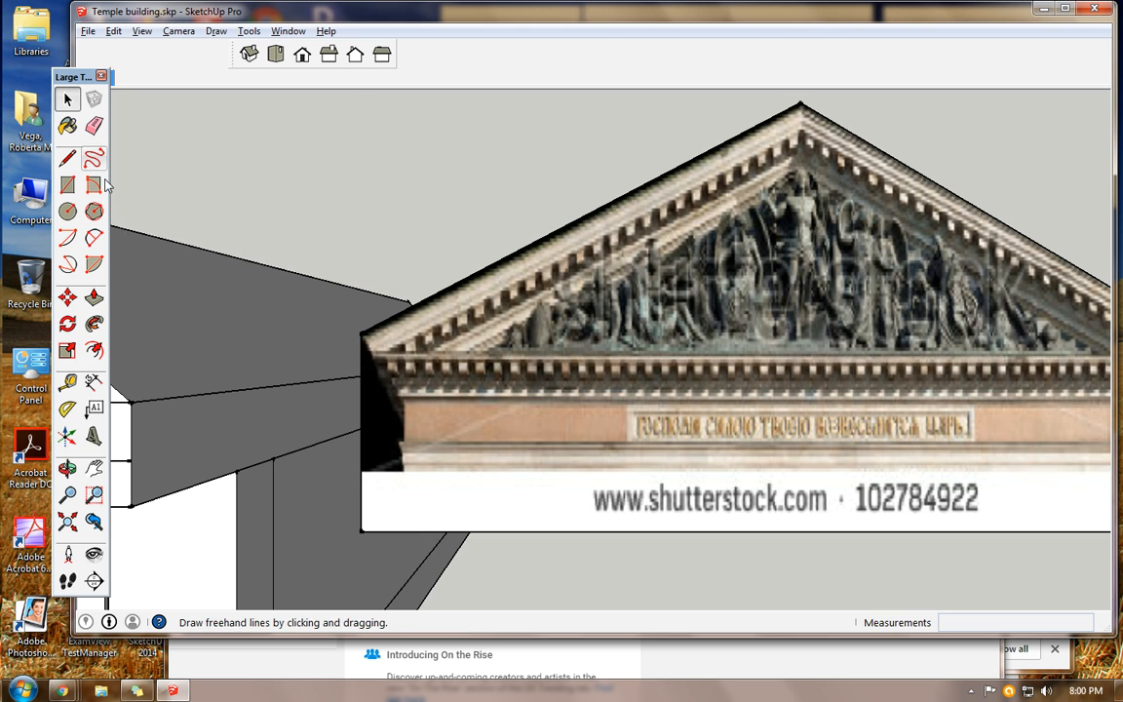
# Outline the lower-left section with a horizontal line beneath the cornice, a vertical line to the bottom edge, and a retraced bottom edge about 24' long
pyautogui.click(67, 158)
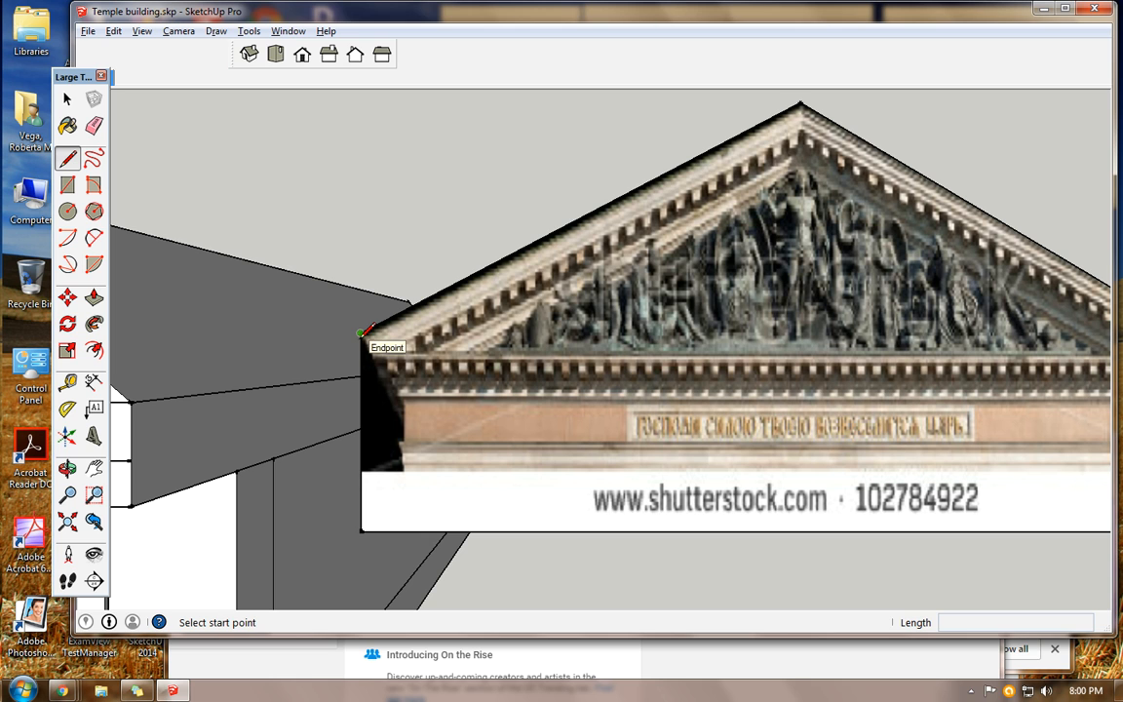
pyautogui.click(360, 334)
pyautogui.press('Escape')
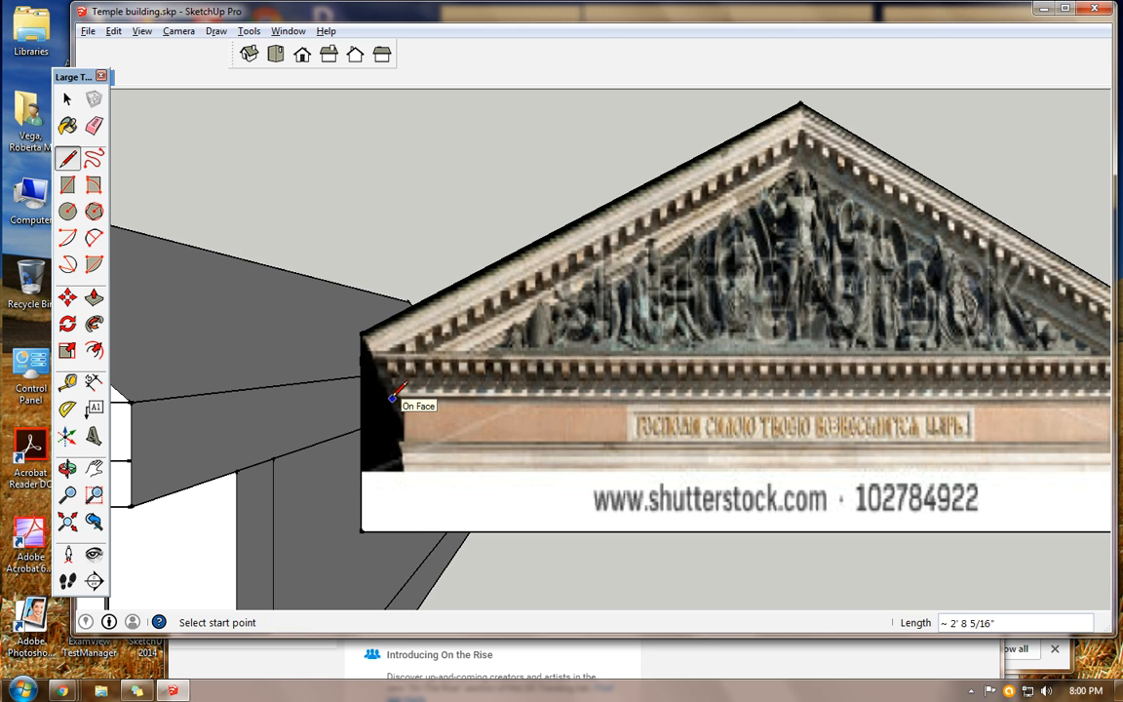
pyautogui.click(394, 398)
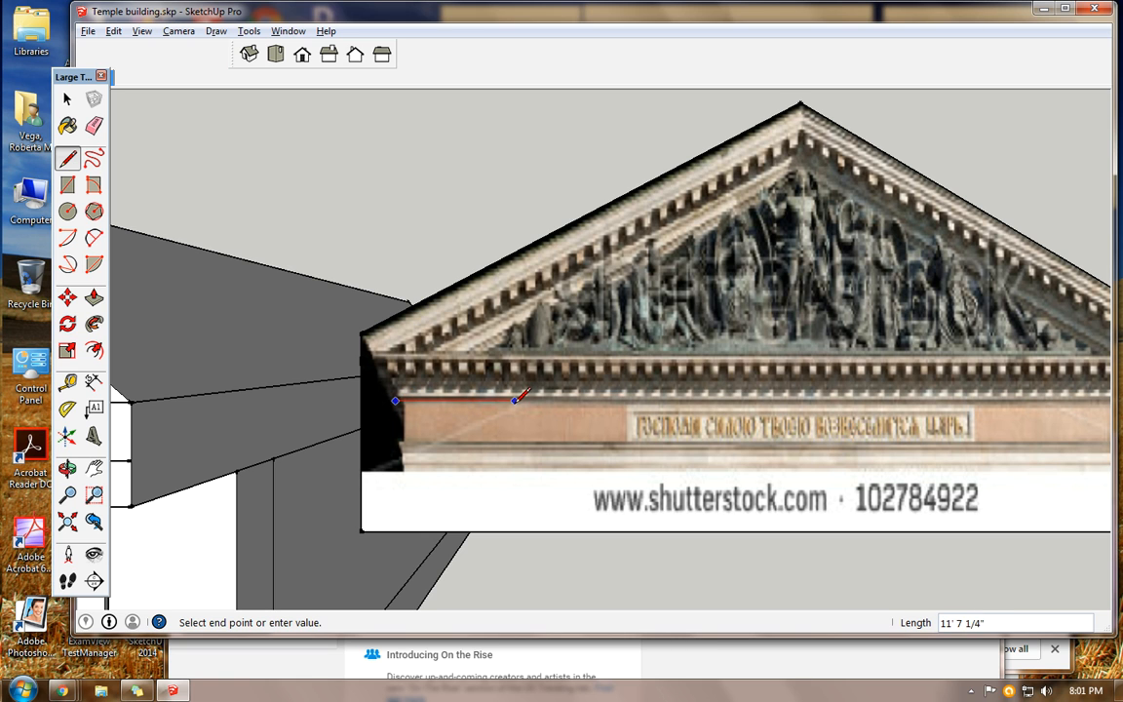
pyautogui.click(609, 399)
pyautogui.click(609, 400)
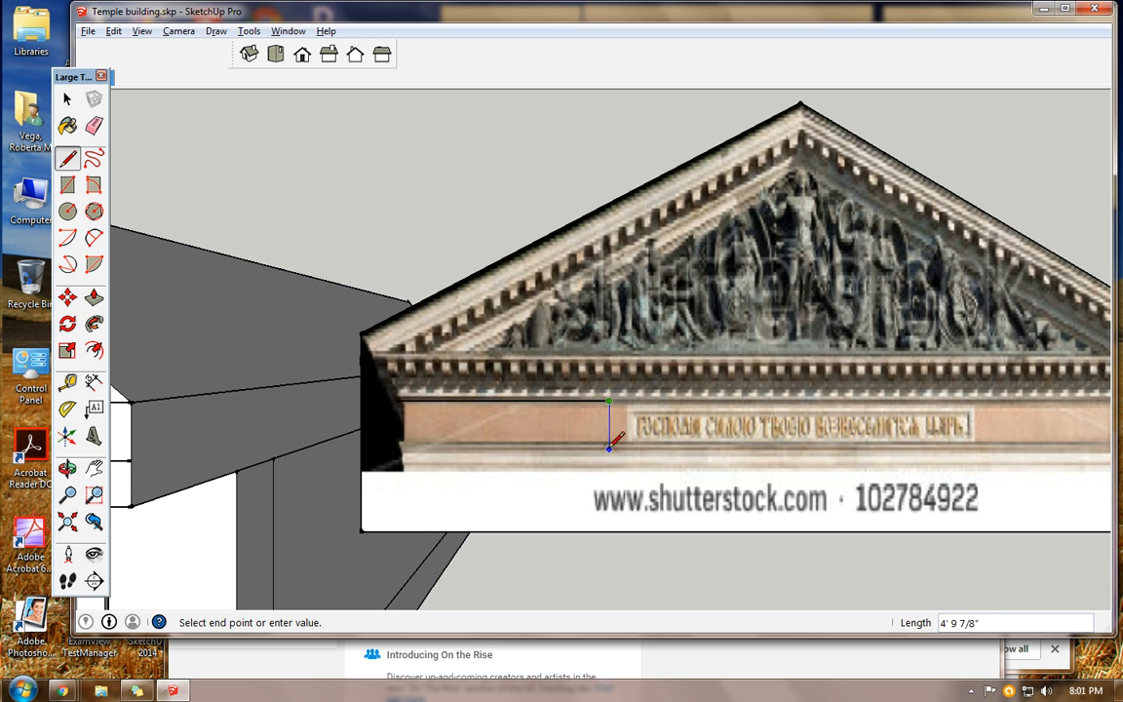
pyautogui.click(609, 531)
pyautogui.click(609, 531)
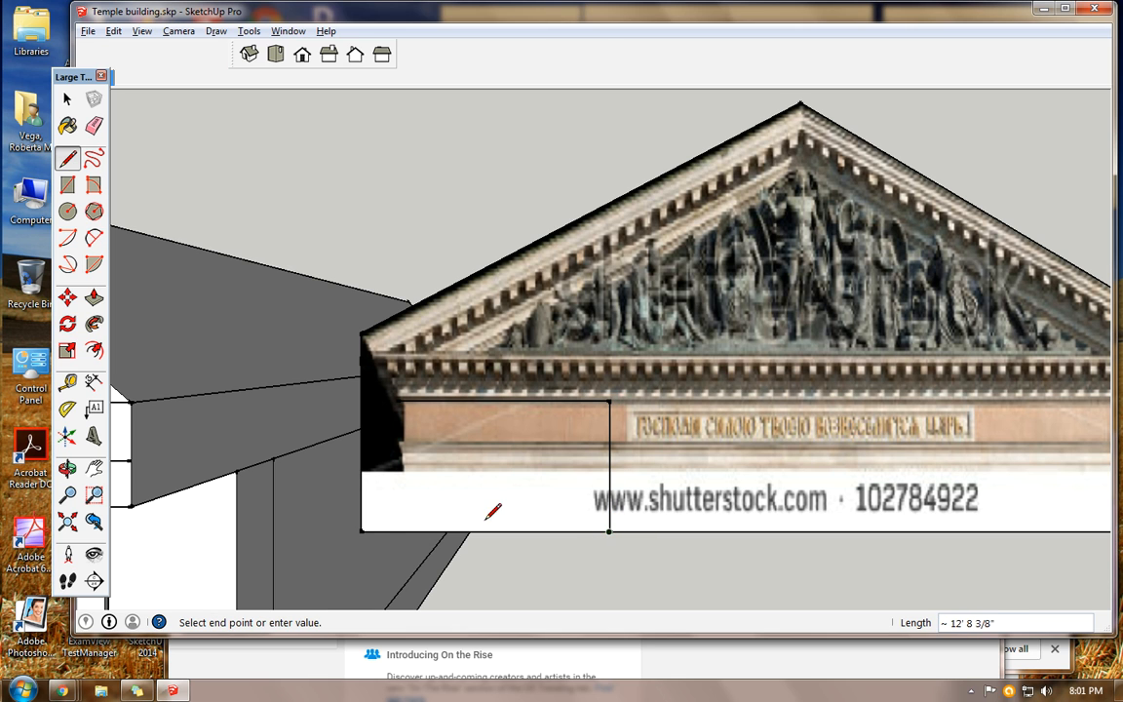
pyautogui.click(362, 531)
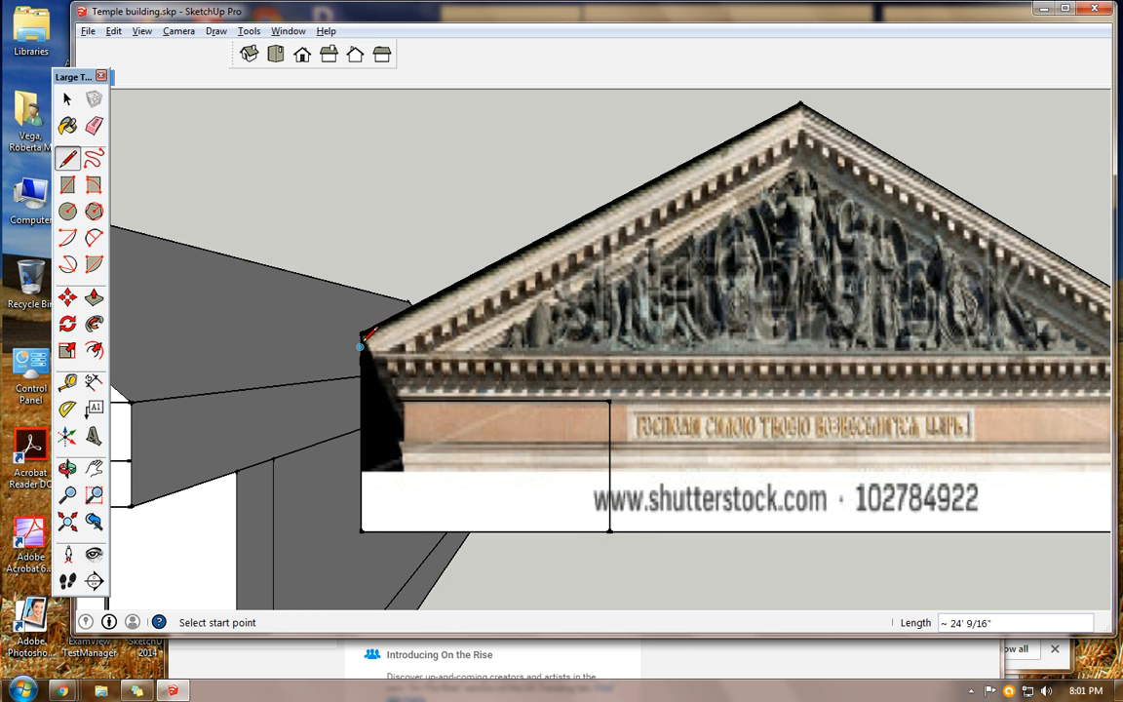
pyautogui.click(361, 334)
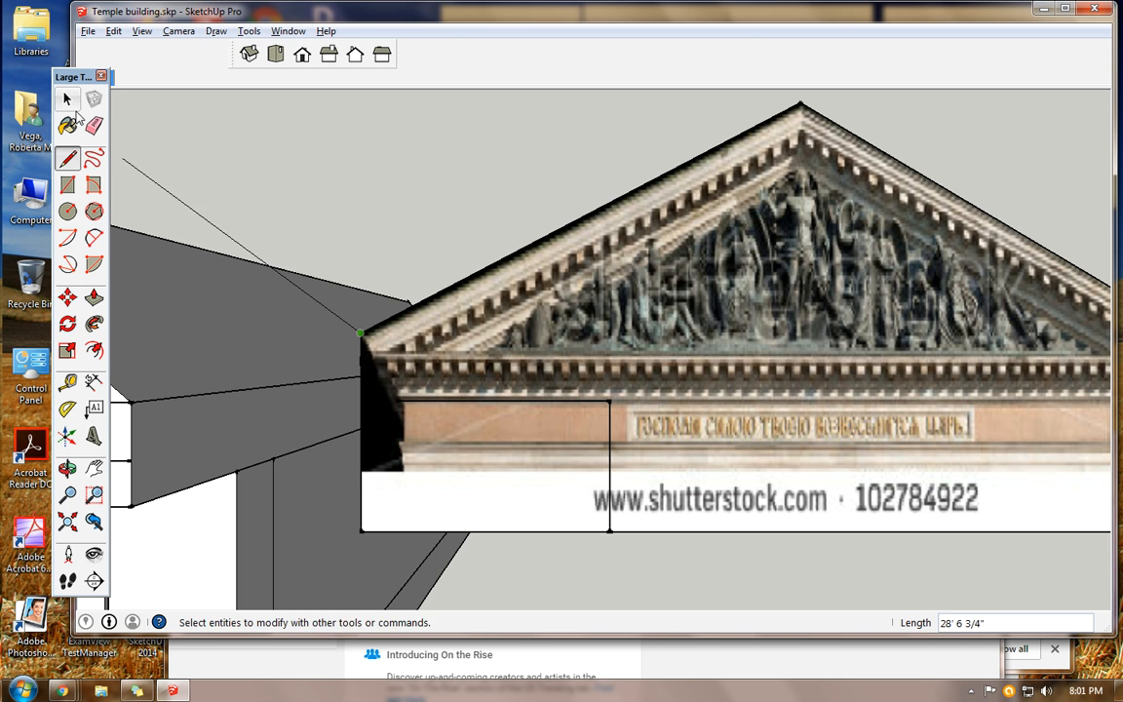
pyautogui.press('Escape')
# Draw a diagonal about 7' 4" long from the cornice line's left end to the pediment's left corner, and delete the lower-left face
pyautogui.click(68, 99)
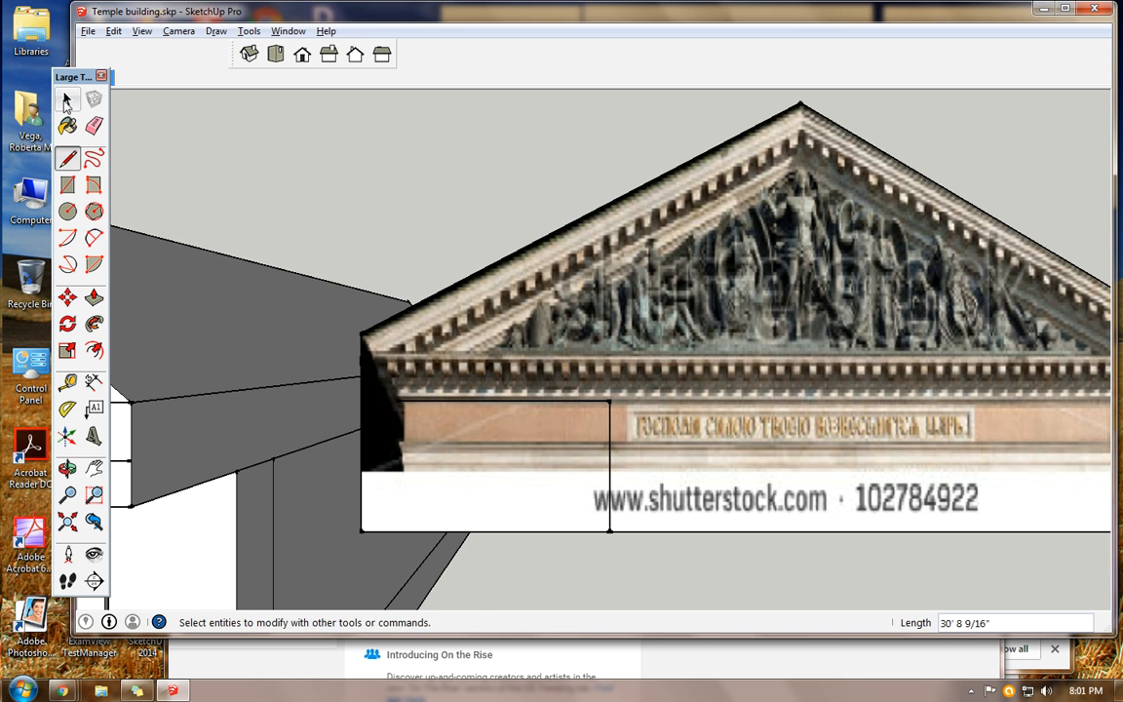
pyautogui.click(388, 415)
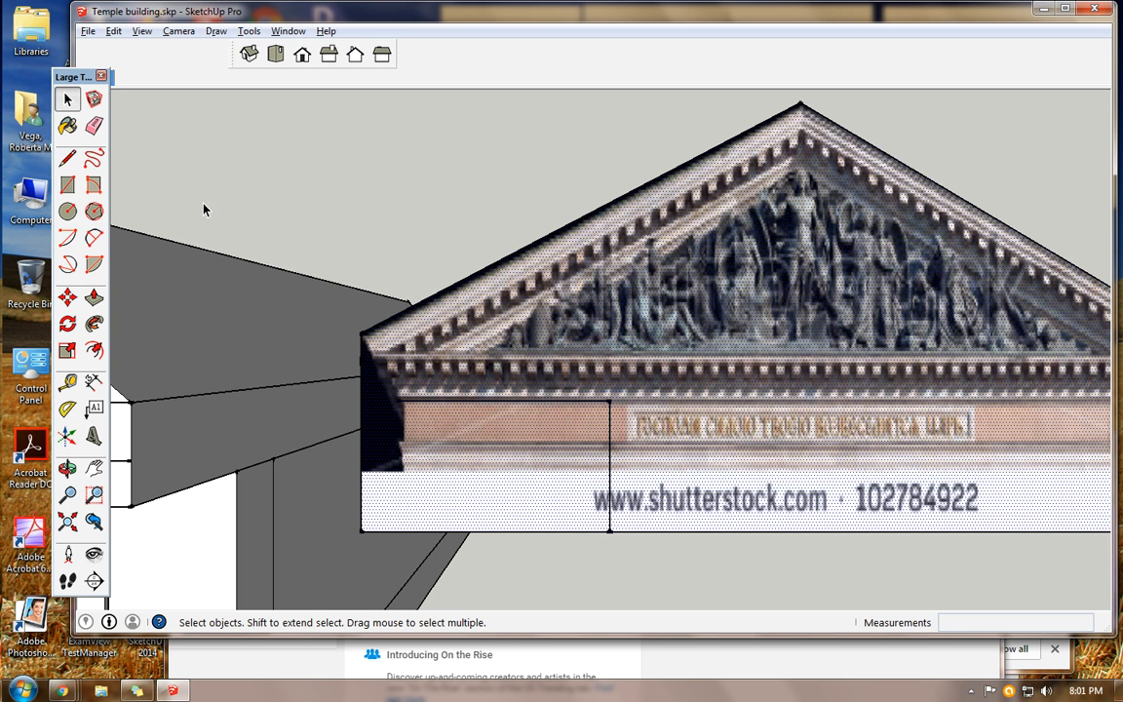
pyautogui.scroll(3, 481, 433)
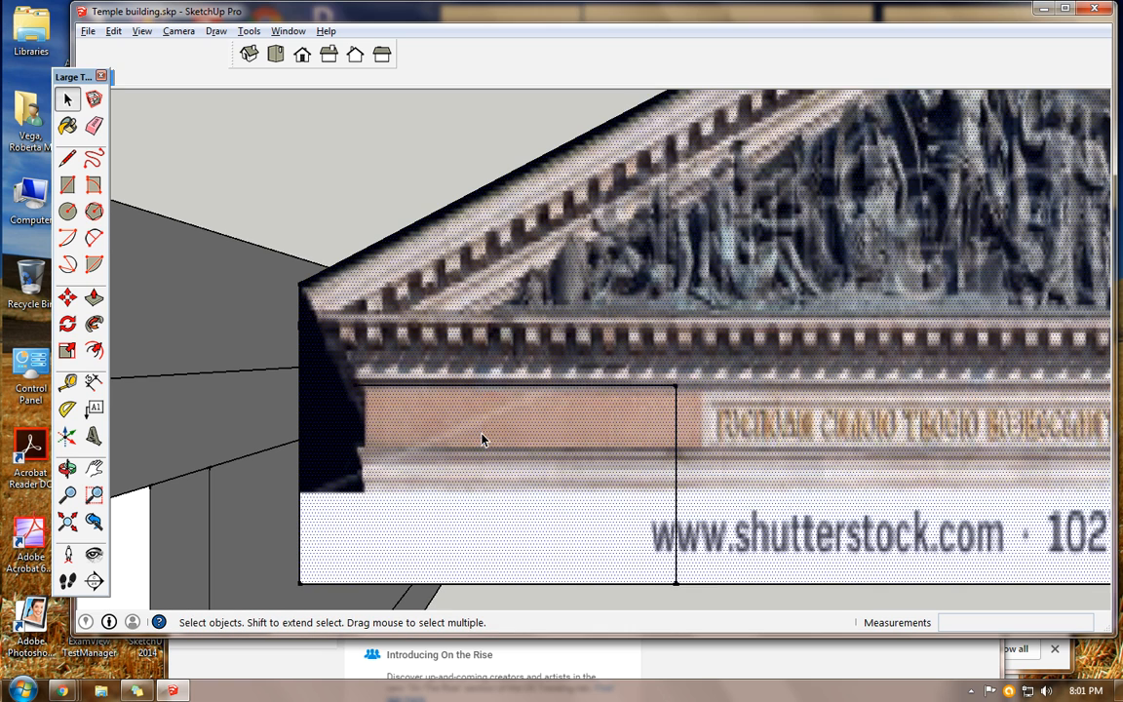
pyautogui.scroll(1, 481, 439)
pyautogui.click(67, 158)
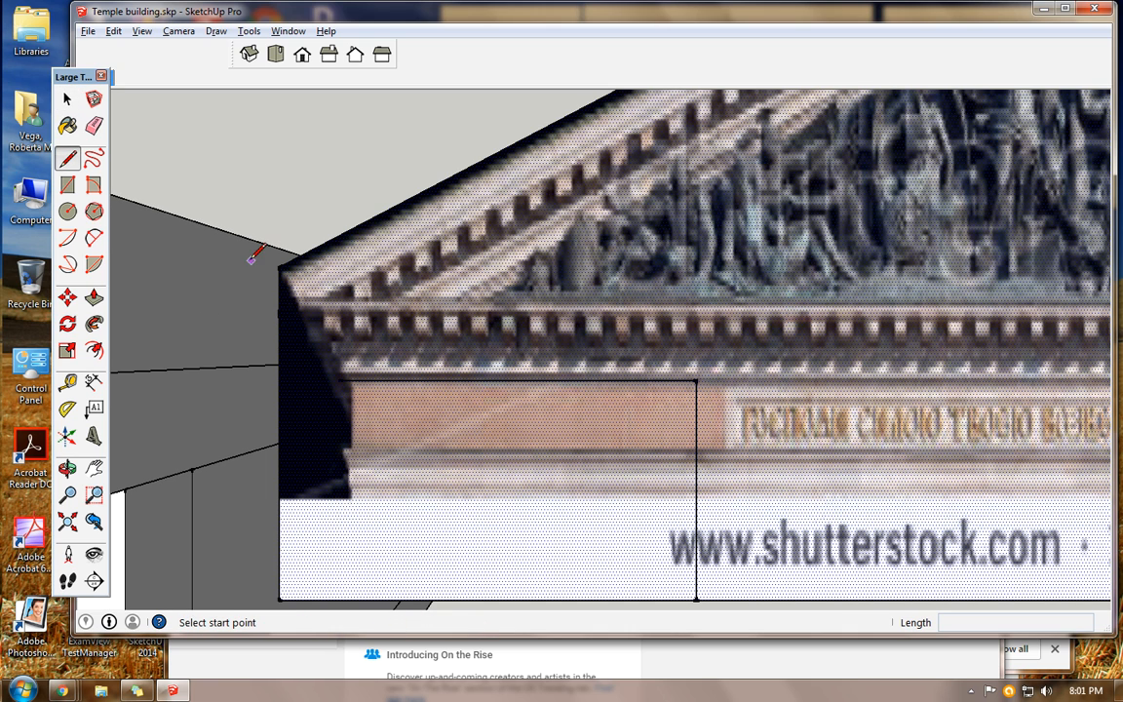
pyautogui.click(339, 378)
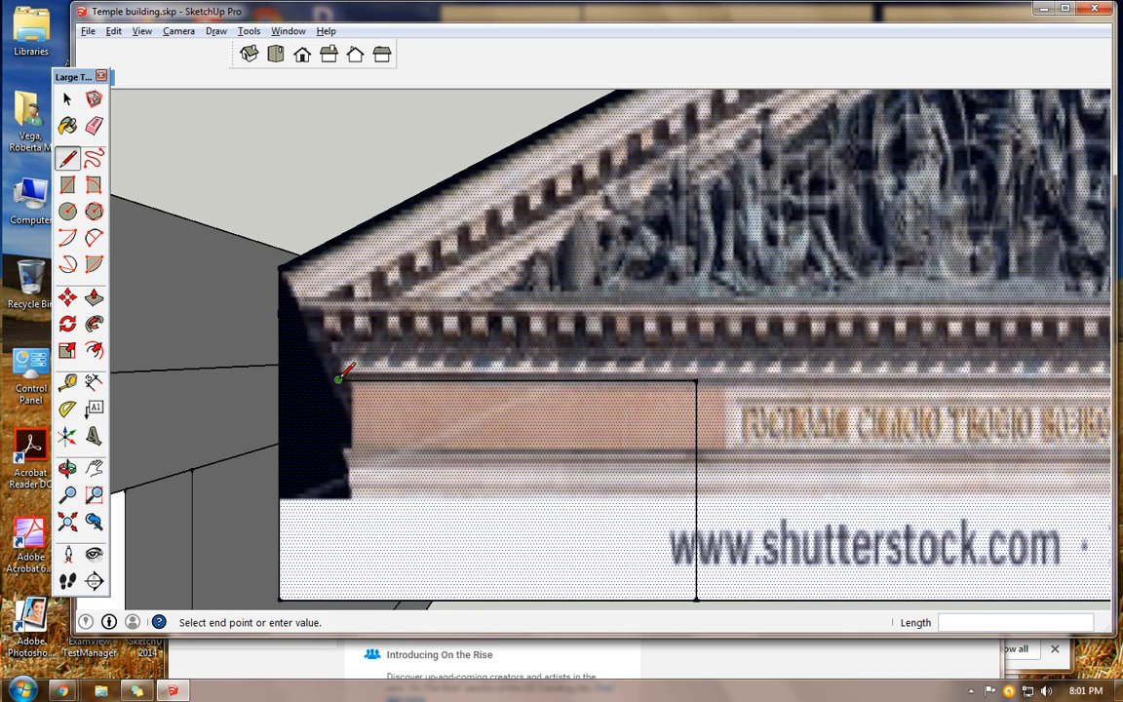
pyautogui.click(280, 265)
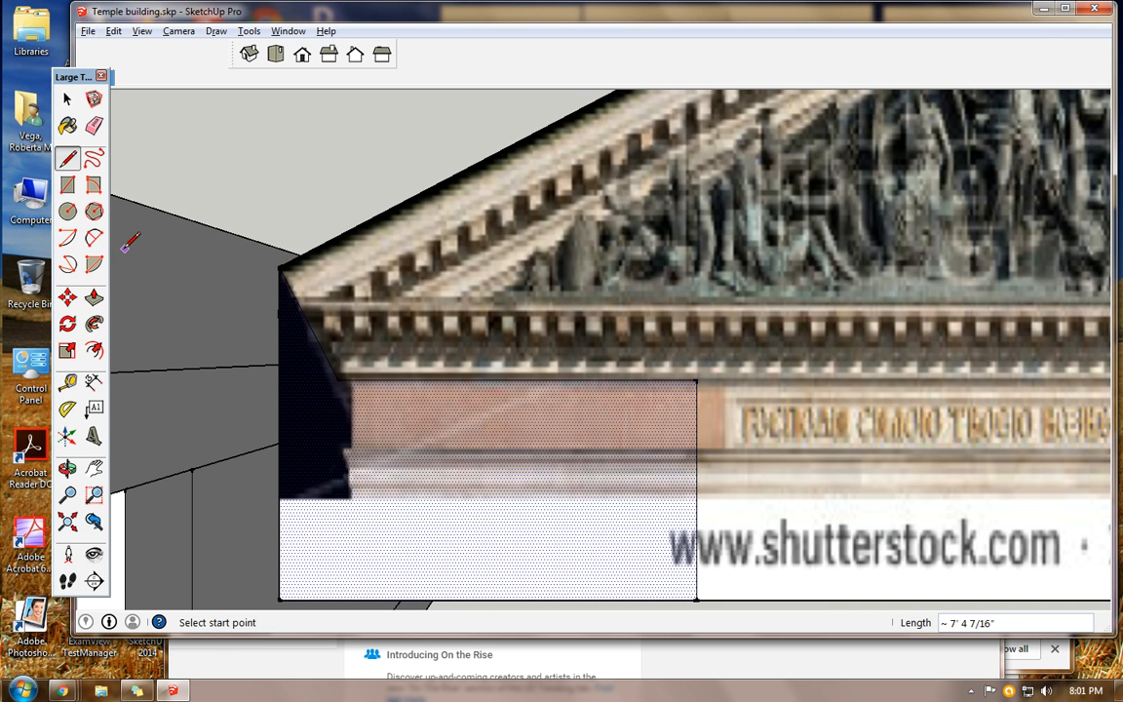
pyautogui.click(67, 99)
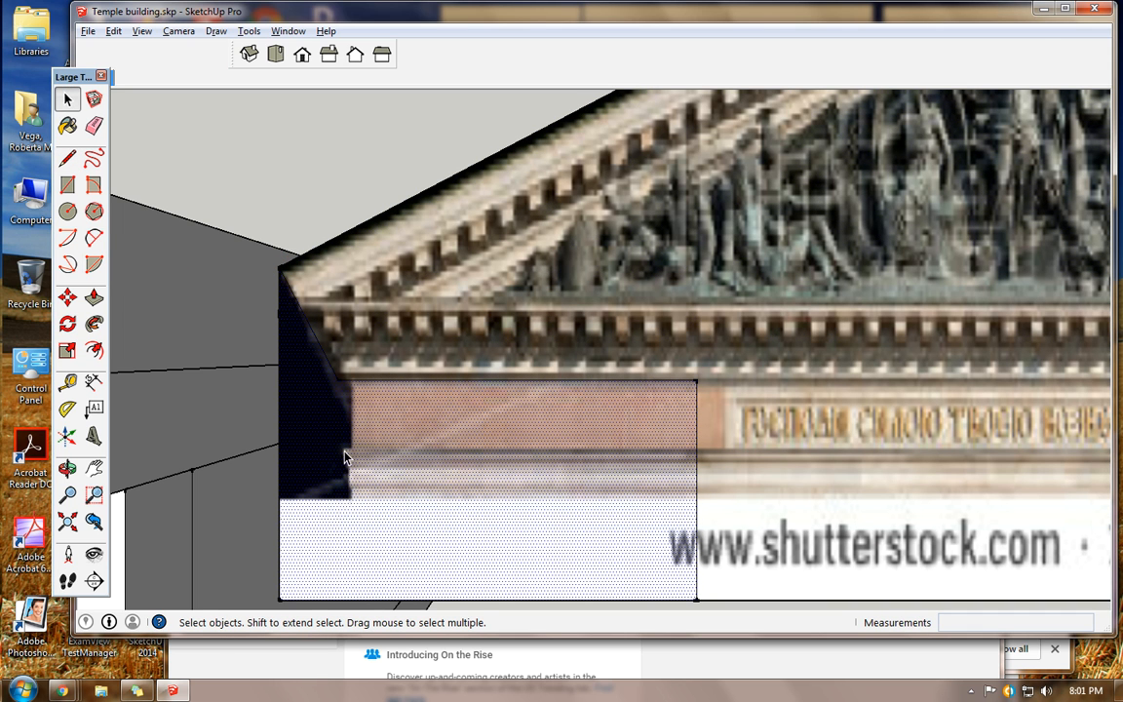
pyautogui.press('Delete')
# Delete the leftover left and bottom edges around the removed lower-left section
pyautogui.click(279, 376)
pyautogui.press('Delete')
pyautogui.click(278, 298)
pyautogui.press('Delete')
pyautogui.scroll(-4, 444, 483)
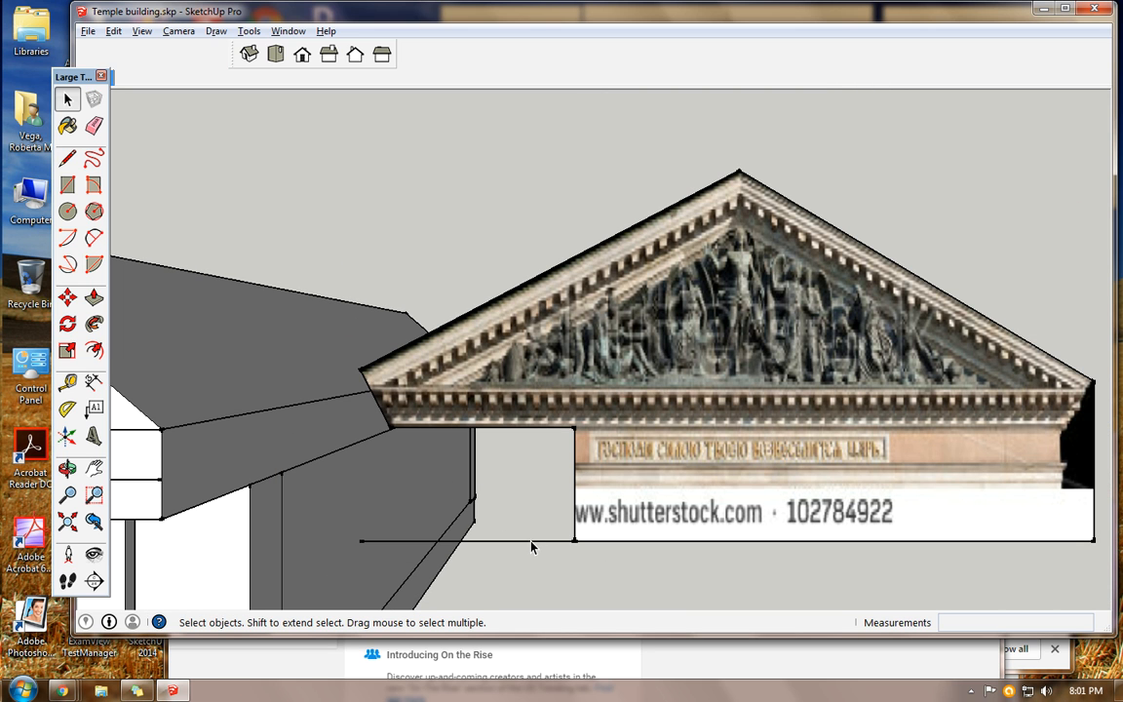
pyautogui.click(532, 542)
pyautogui.press('Delete')
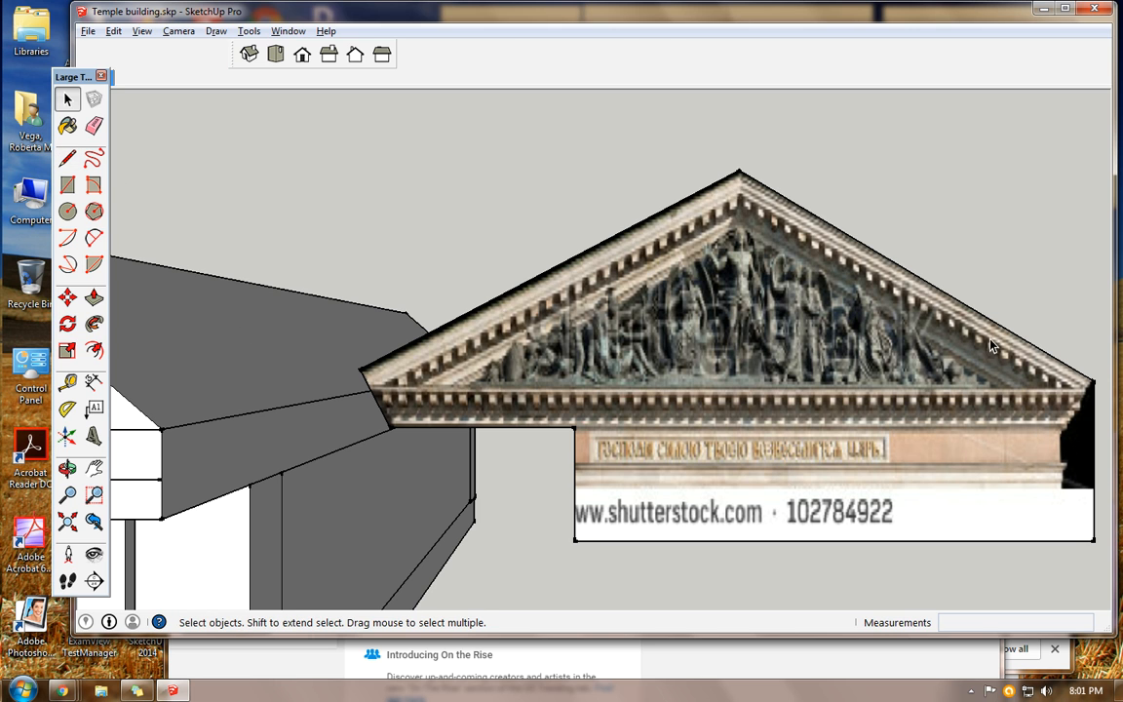
# Draw a line about 3' 2" long down from the pediment's right corner and one about 54' 11" long along the cornice's underside
pyautogui.click(67, 158)
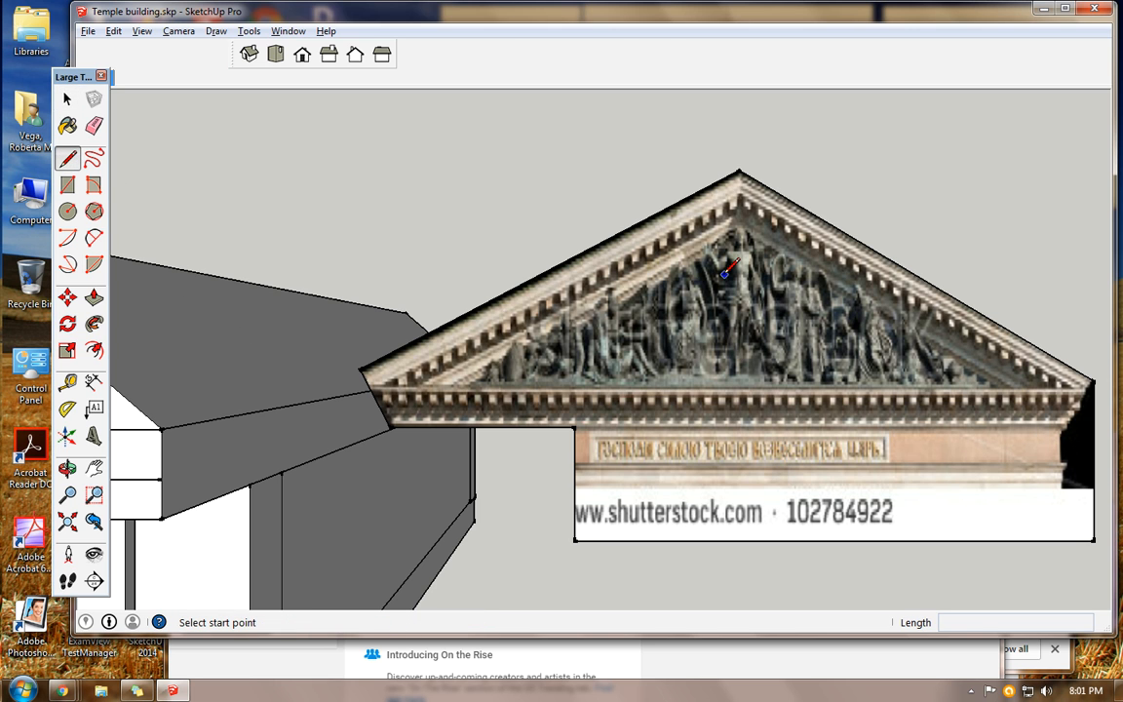
pyautogui.click(1093, 381)
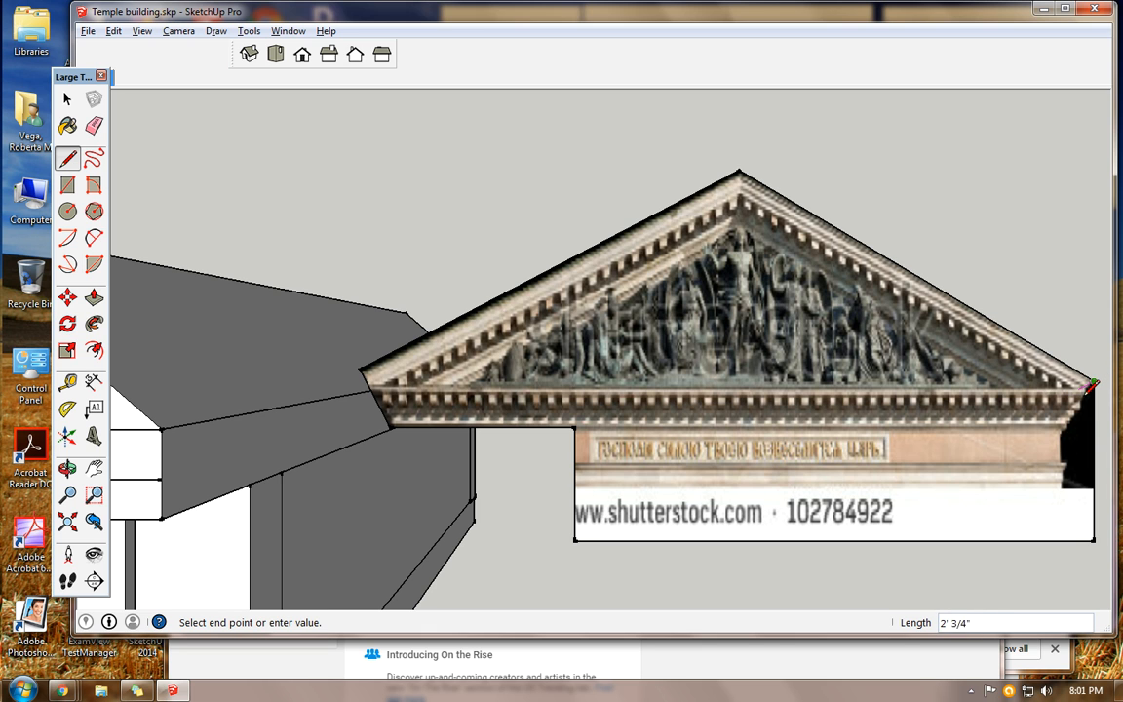
pyautogui.click(1084, 399)
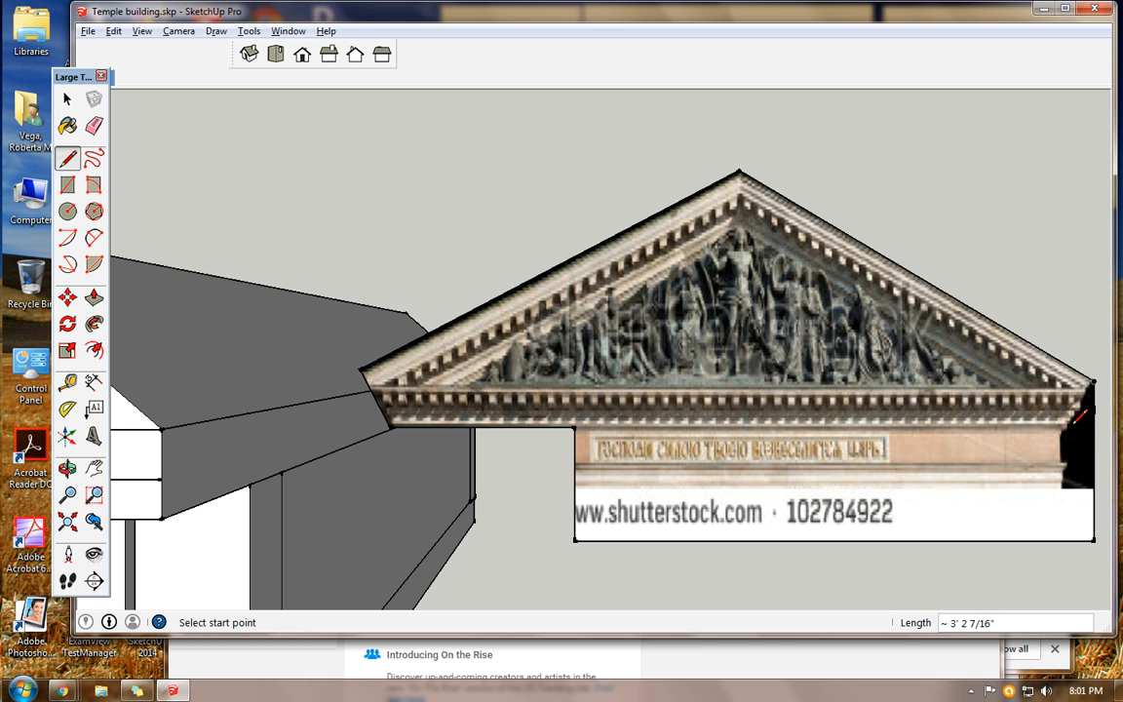
pyautogui.click(1070, 426)
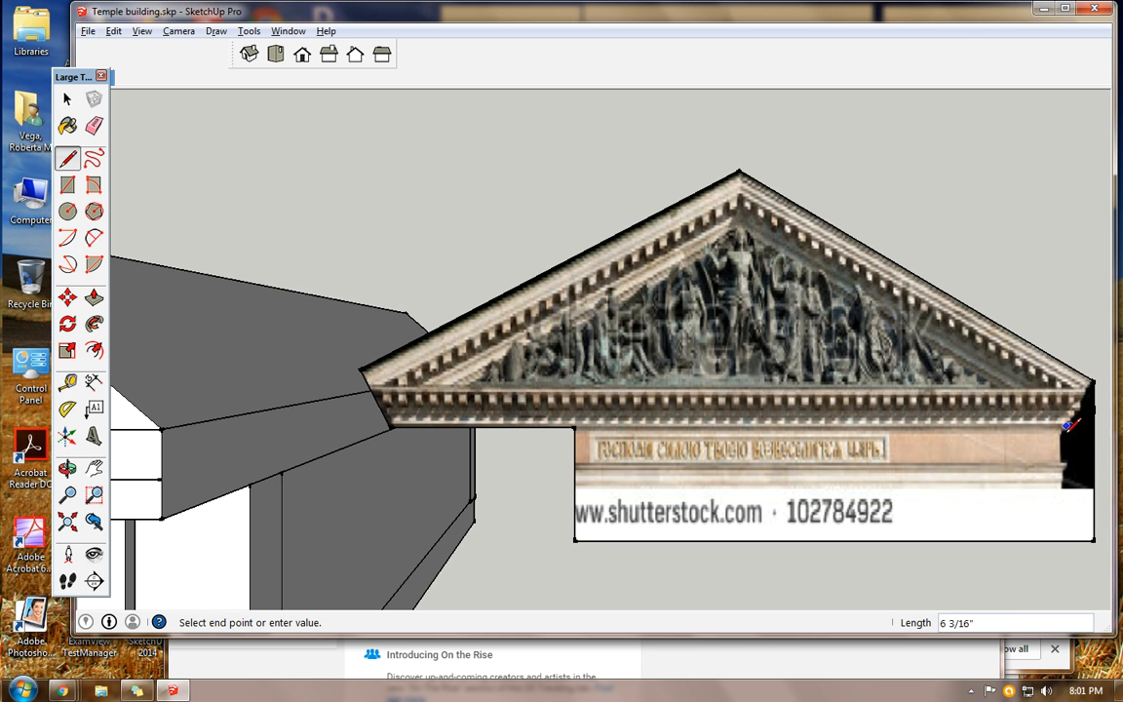
pyautogui.click(574, 426)
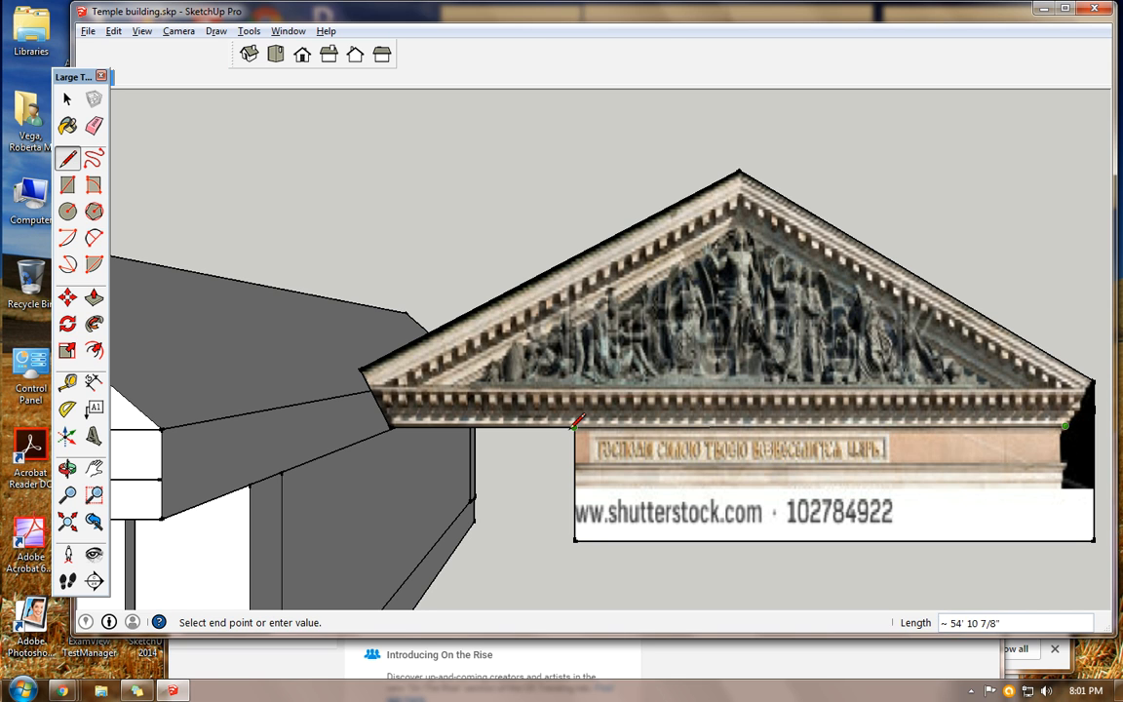
# Retrace the left, bottom and right edges of the section below the cornice, the right one about 17' 10" long
pyautogui.click(575, 539)
pyautogui.click(1096, 539)
pyautogui.click(1094, 382)
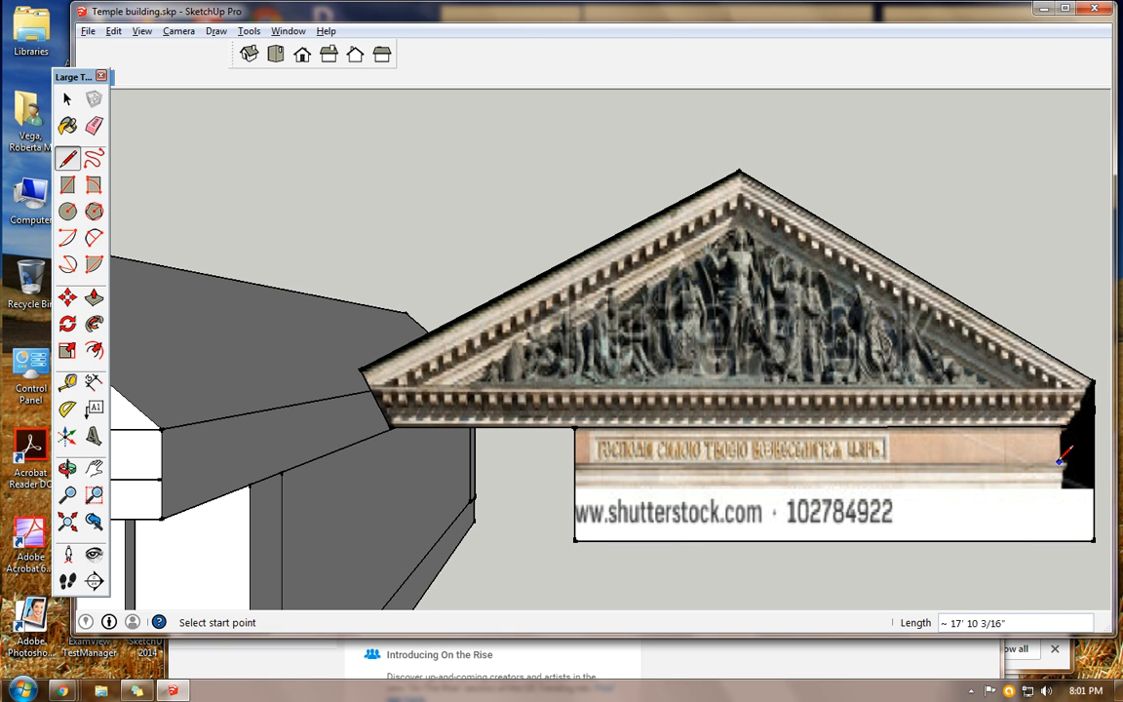
pyautogui.press('space')
pyautogui.click(621, 506)
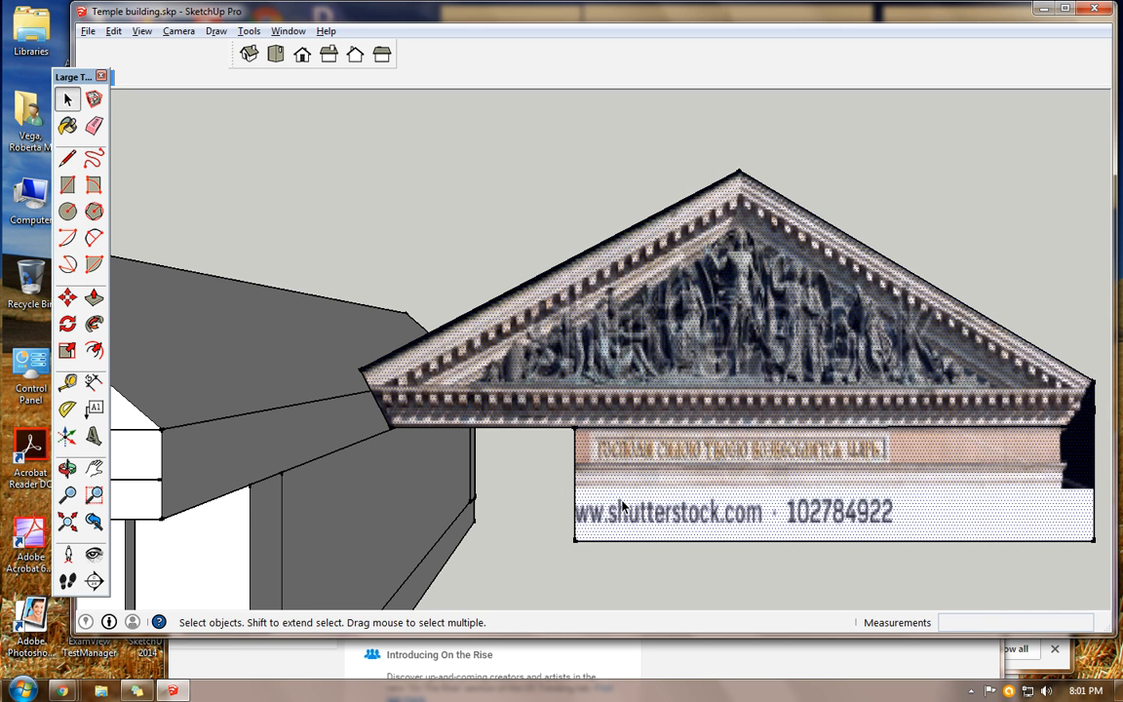
# Draw diagonals from the pediment's right corner to the cornice line's right end, about 6' long, and retrace the image's right edge
pyautogui.scroll(2, 1024, 506)
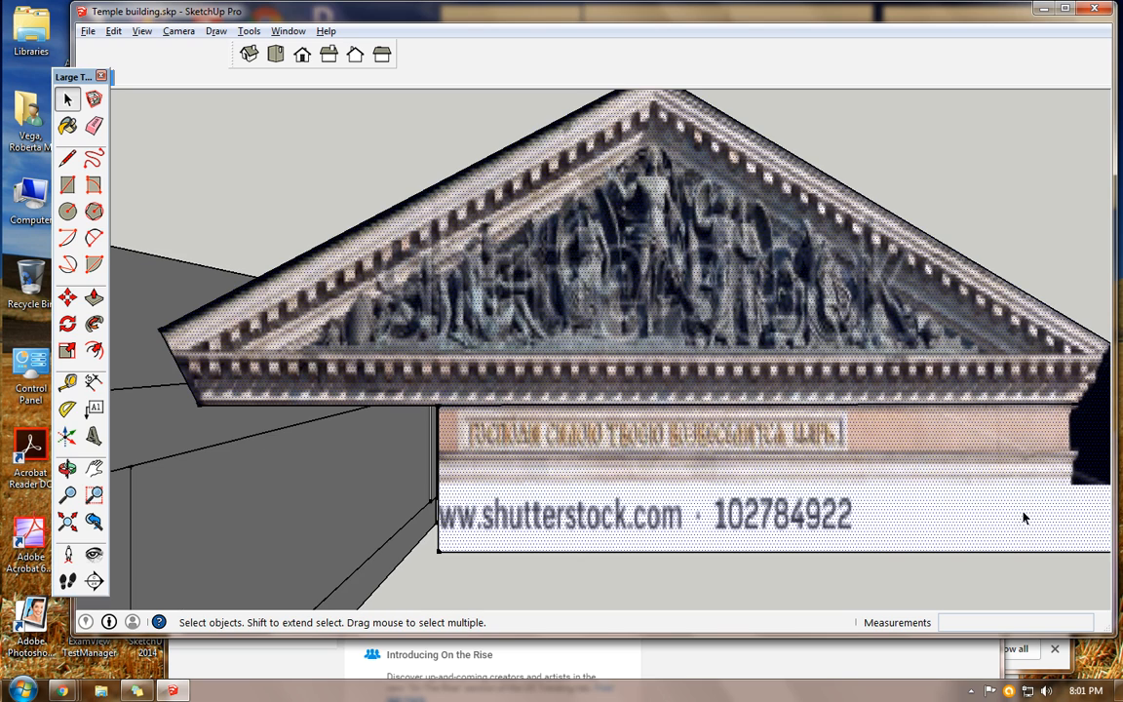
pyautogui.click(94, 467)
pyautogui.moveTo(594, 446); pyautogui.dragTo(458, 445)
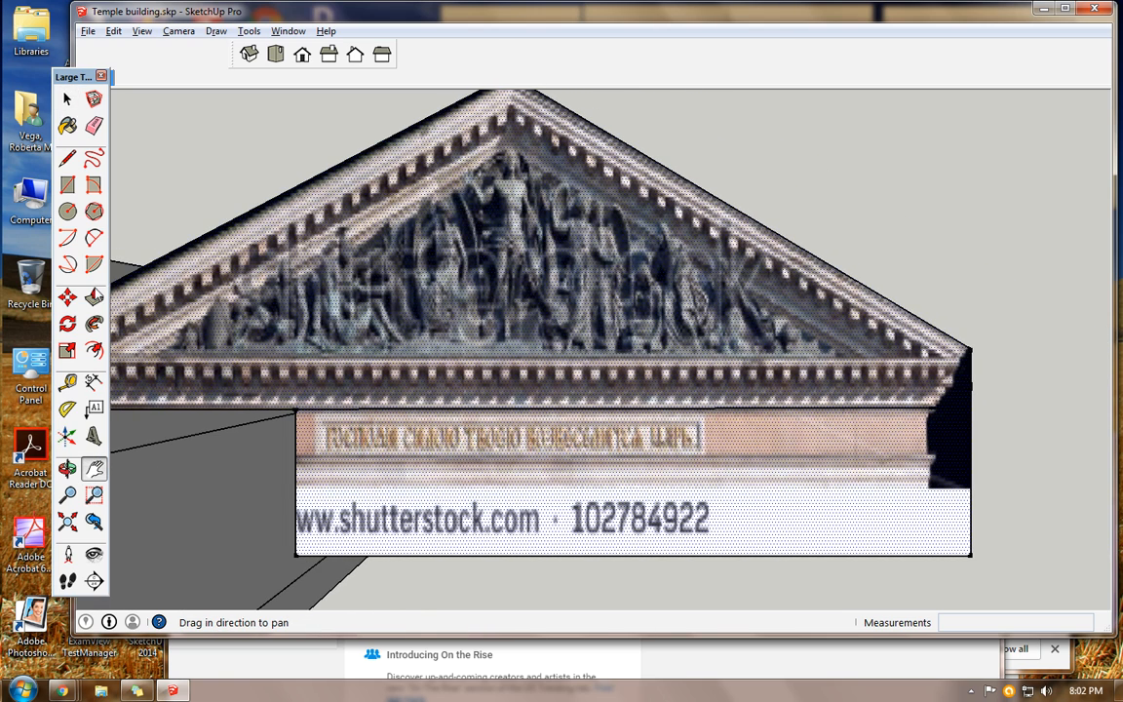
pyautogui.click(67, 158)
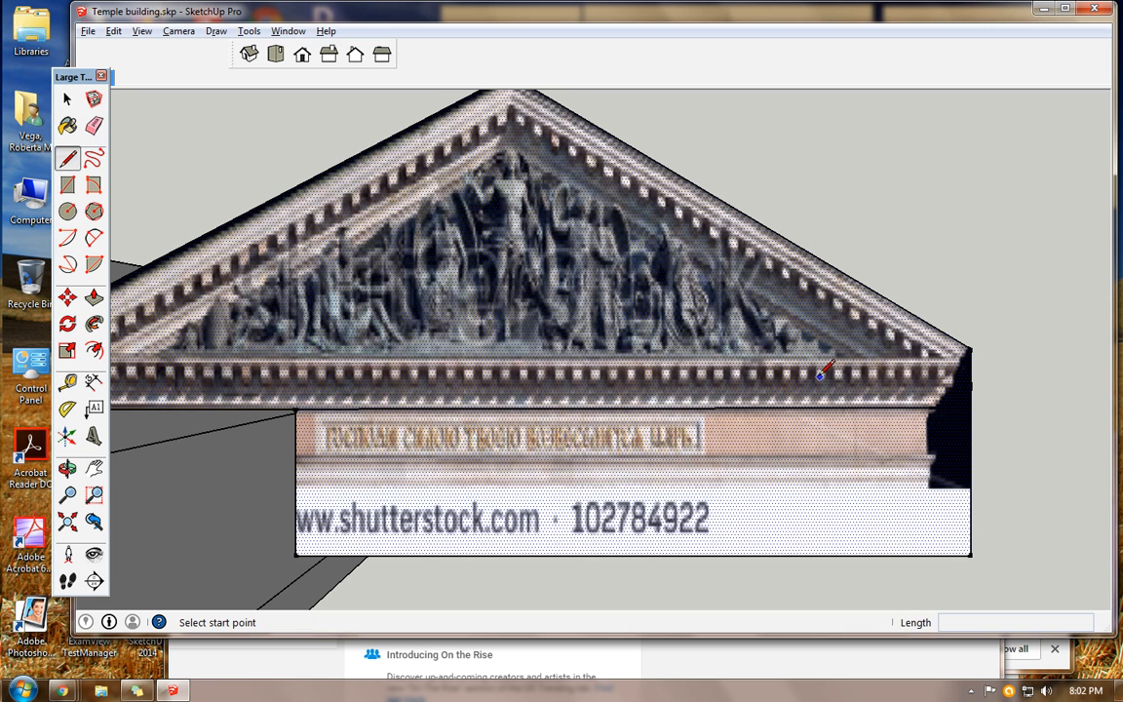
pyautogui.click(938, 412)
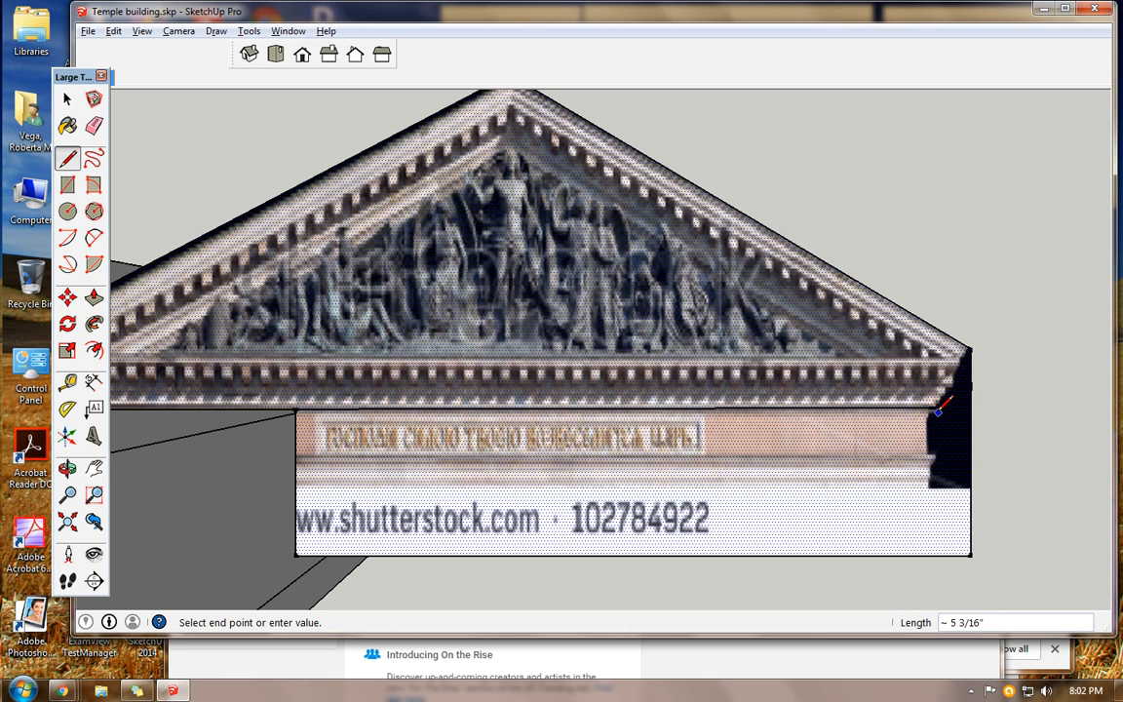
pyautogui.click(969, 348)
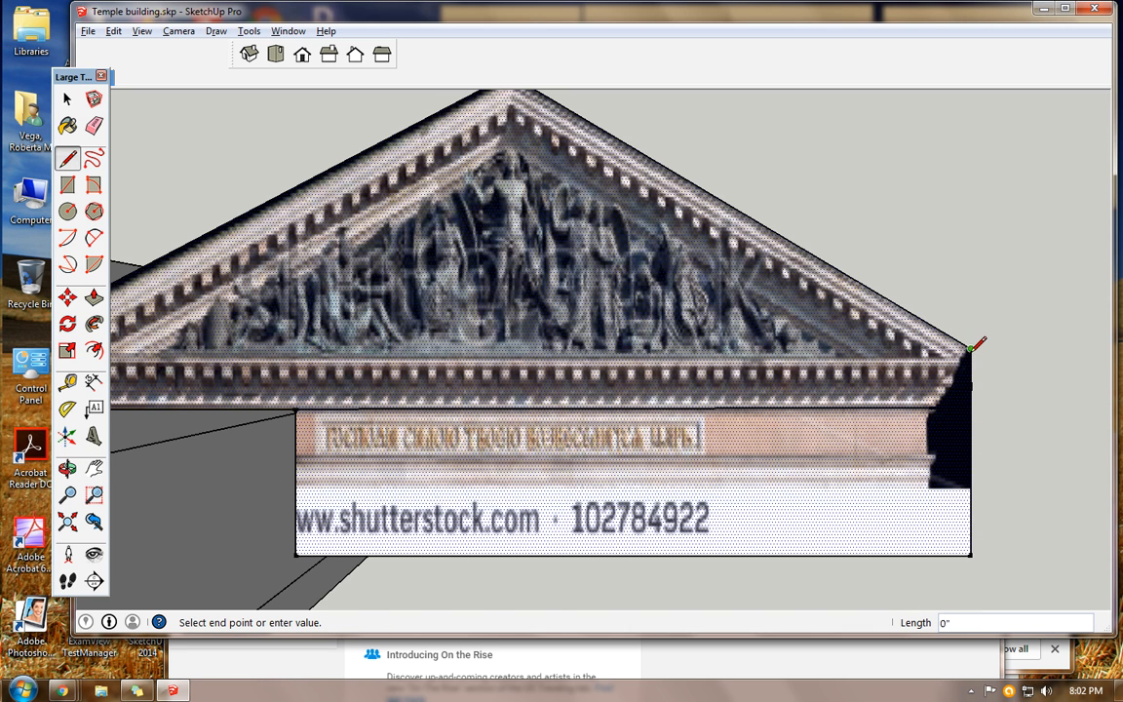
pyautogui.click(971, 555)
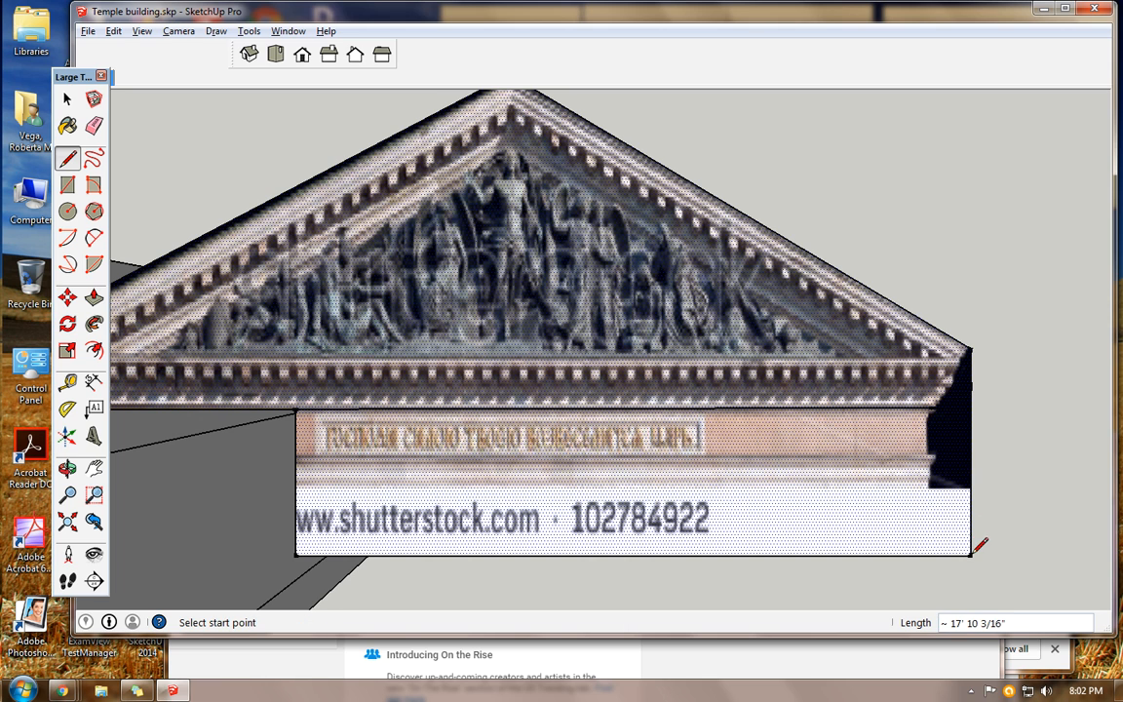
pyautogui.click(969, 348)
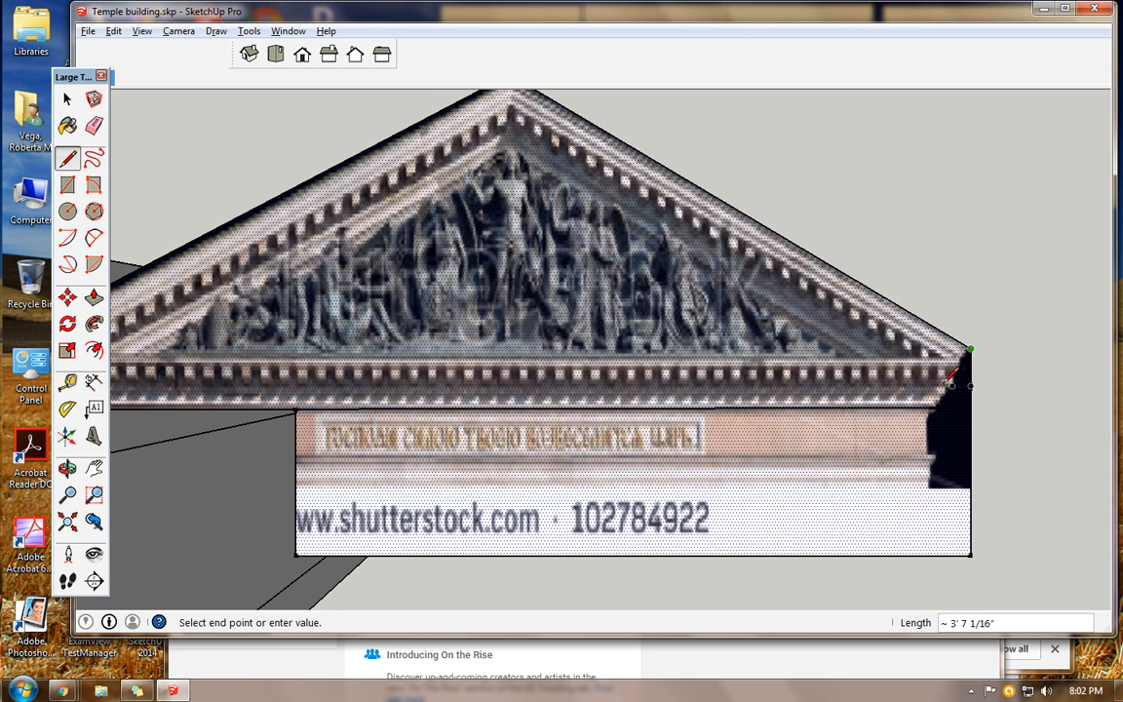
pyautogui.click(933, 399)
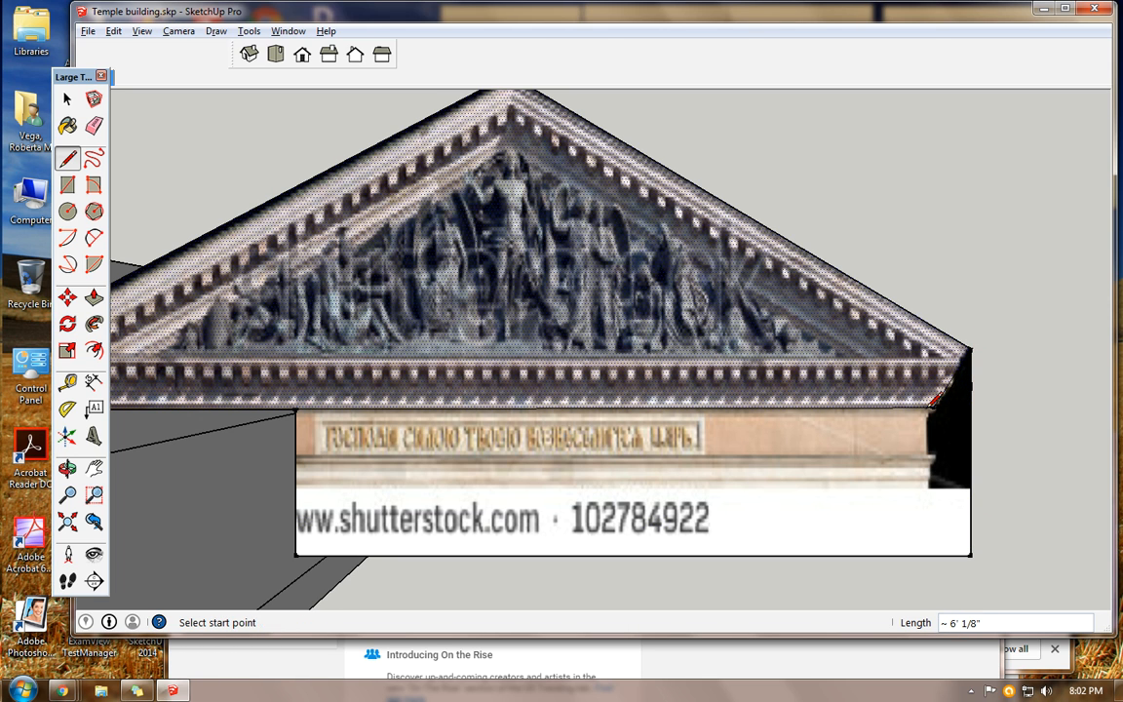
# Delete the image face below the cornice line
pyautogui.click(67, 98)
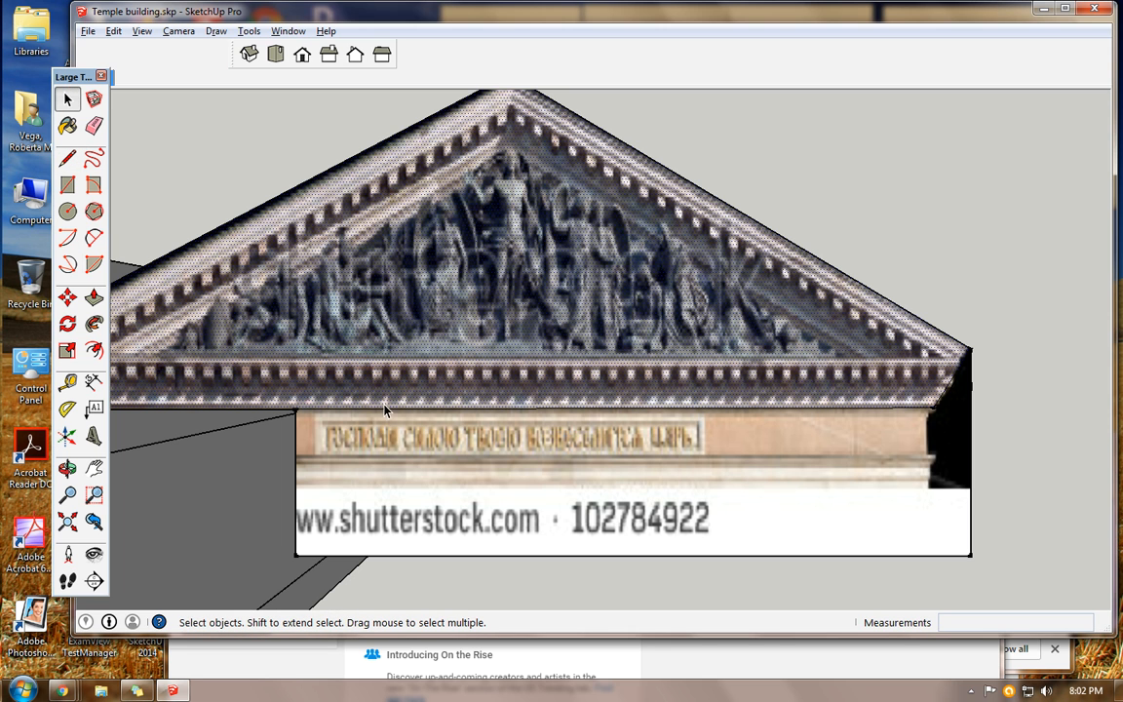
pyautogui.click(382, 450)
pyautogui.press('Delete')
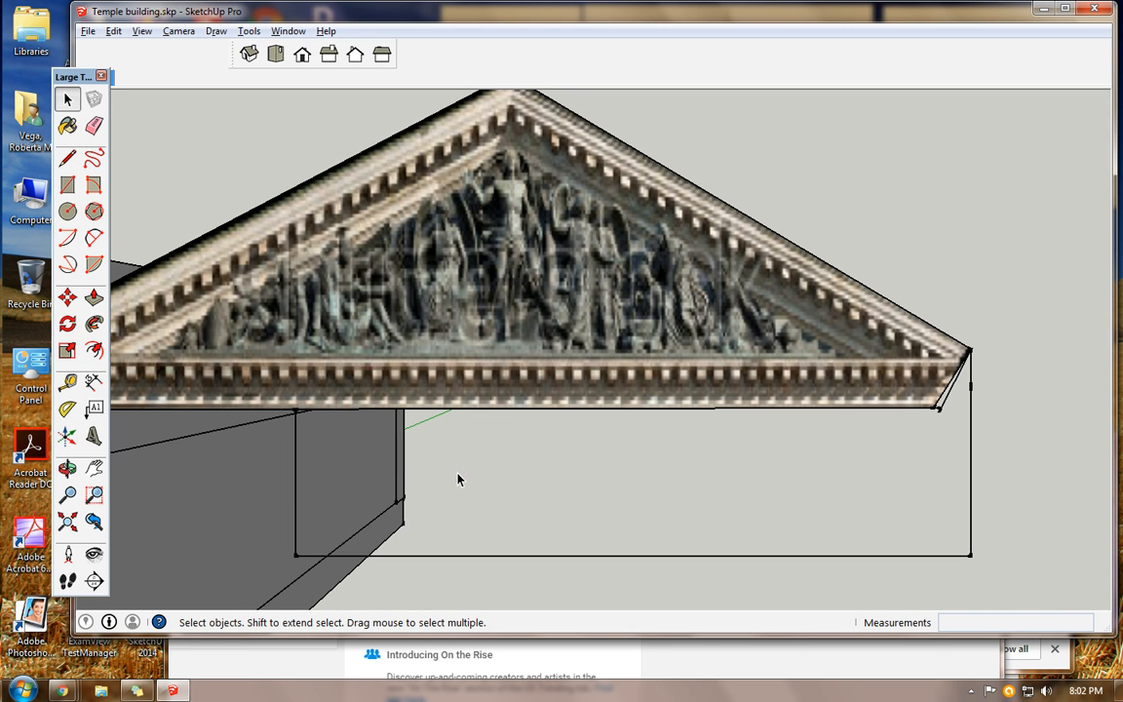
# Delete the leftover left, bottom and right edges below the cornice and the extra diagonal at the pediment's lower-right corner
pyautogui.click(295, 509)
pyautogui.press('Delete')
pyautogui.click(675, 558)
pyautogui.press('Delete')
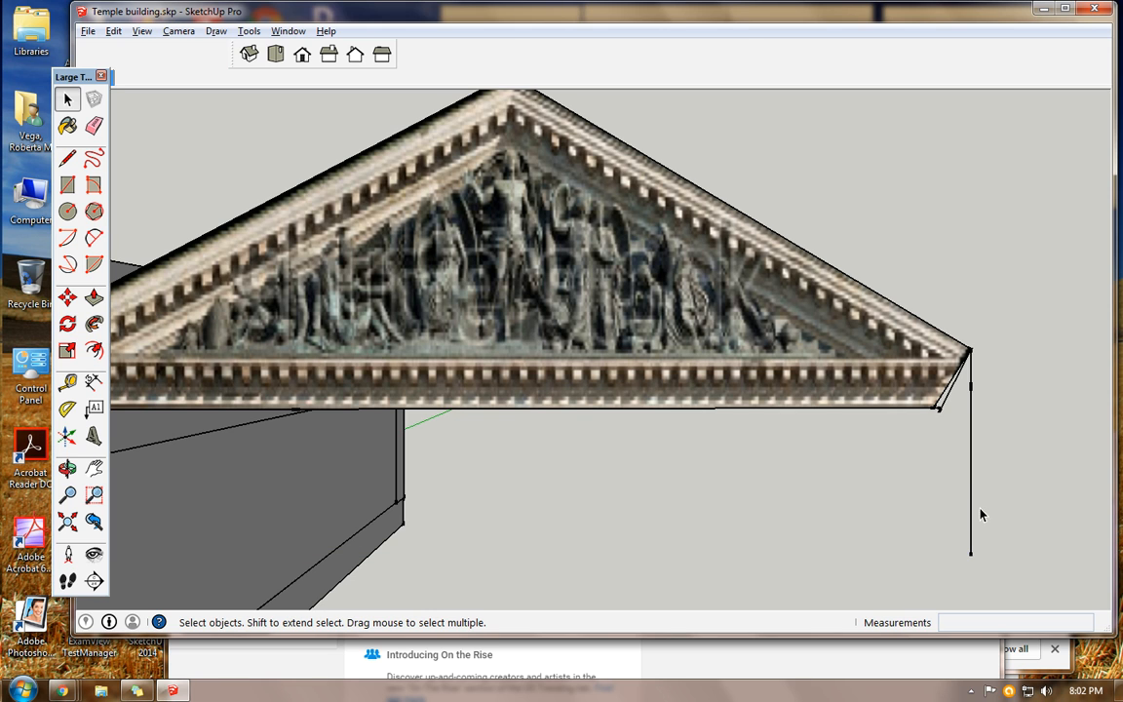
pyautogui.click(969, 502)
pyautogui.press('Delete')
pyautogui.click(947, 395)
pyautogui.press('Delete')
# Move the pediment across toward the temple front so it overlaps the right slope of the gable
pyautogui.scroll(-3, 575, 482)
pyautogui.scroll(-1, 495, 477)
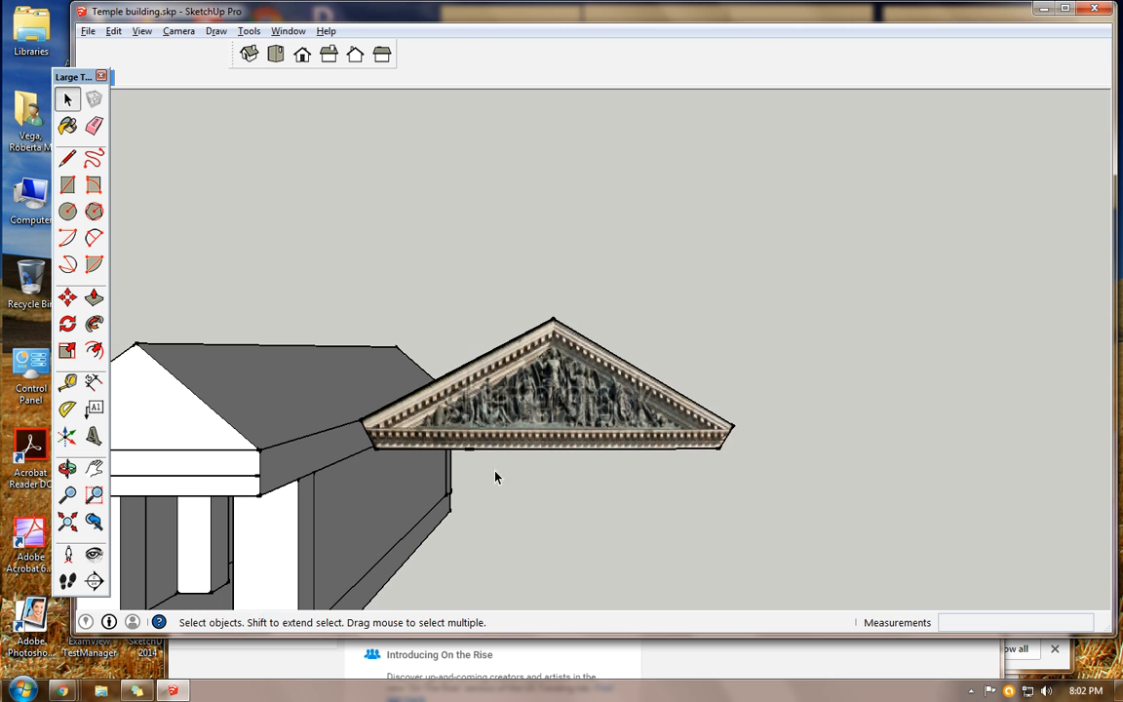
pyautogui.click(93, 469)
pyautogui.moveTo(442, 489); pyautogui.dragTo(661, 469)
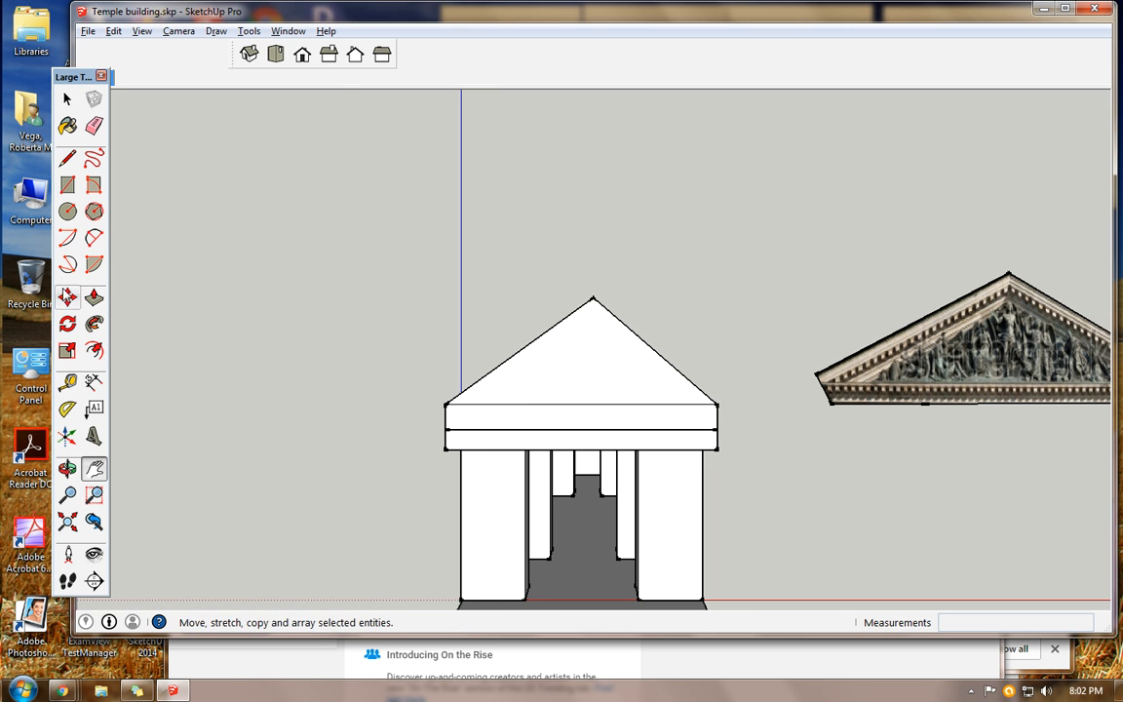
pyautogui.click(68, 98)
pyautogui.click(877, 355)
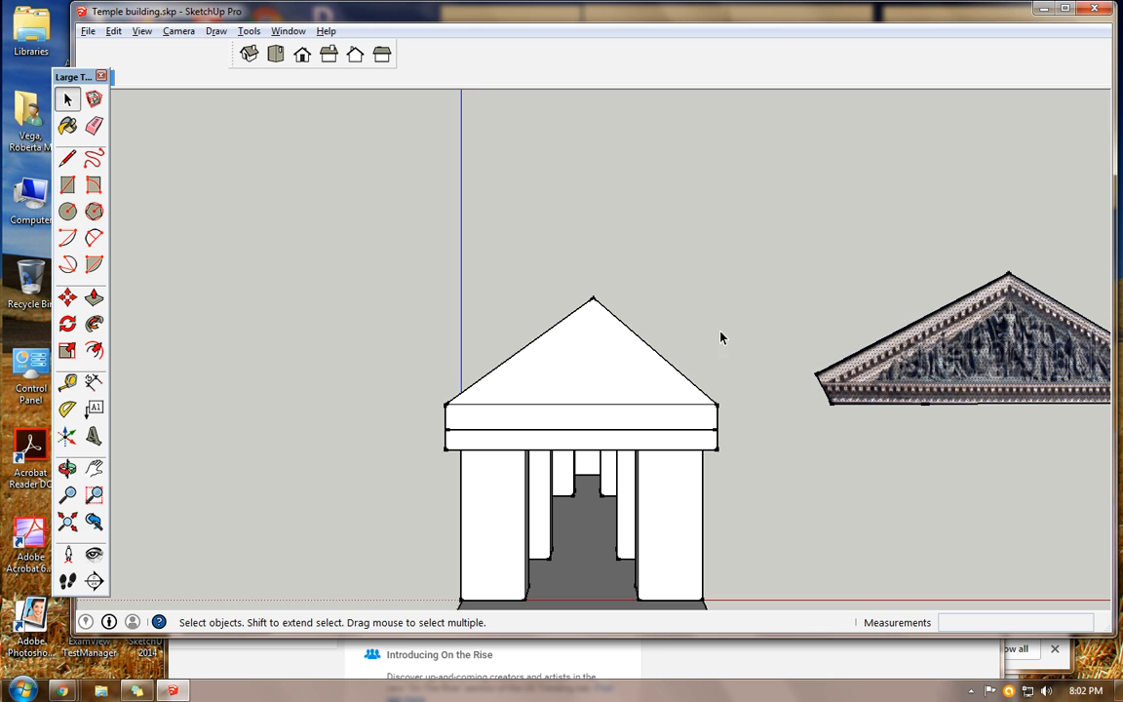
pyautogui.click(67, 297)
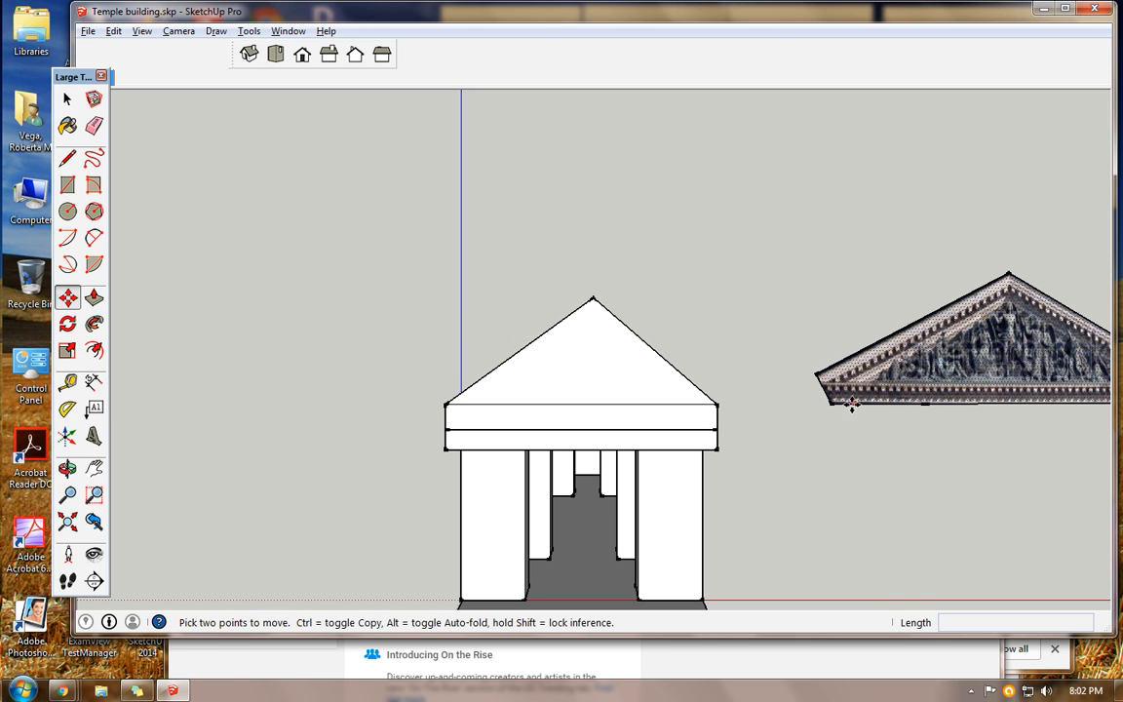
pyautogui.click(1004, 378)
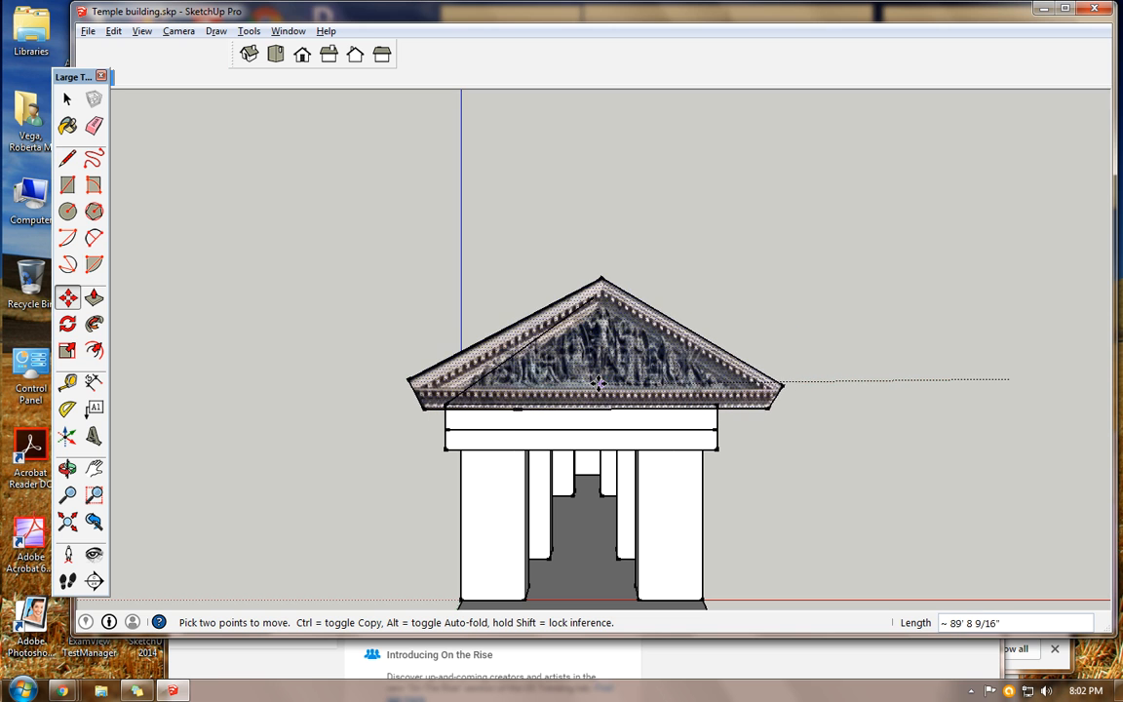
pyautogui.click(851, 363)
pyautogui.click(76, 101)
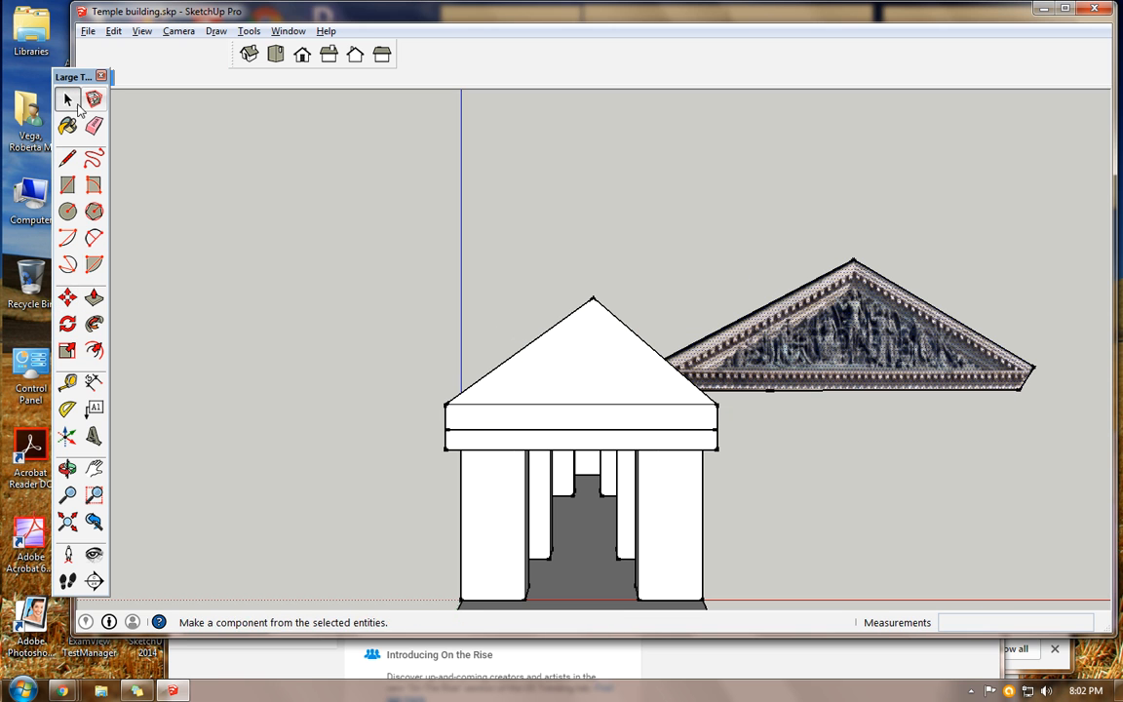
pyautogui.click(500, 364)
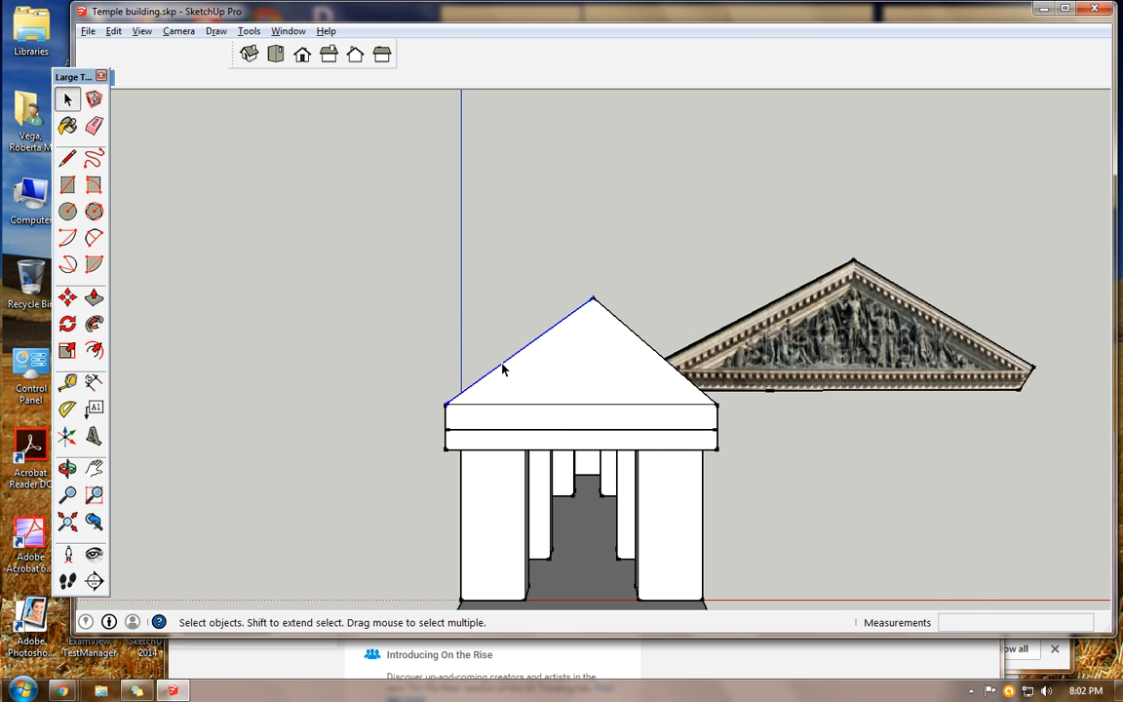
pyautogui.click(502, 366)
pyautogui.press('e')
pyautogui.click(67, 98)
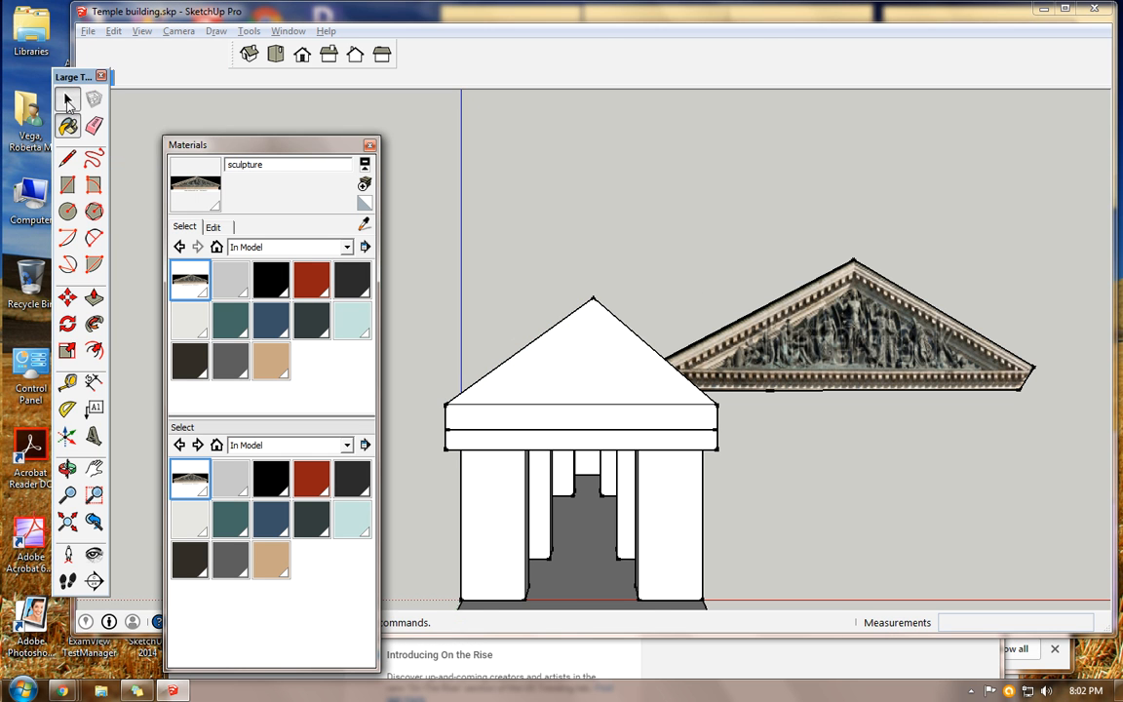
pyautogui.click(369, 145)
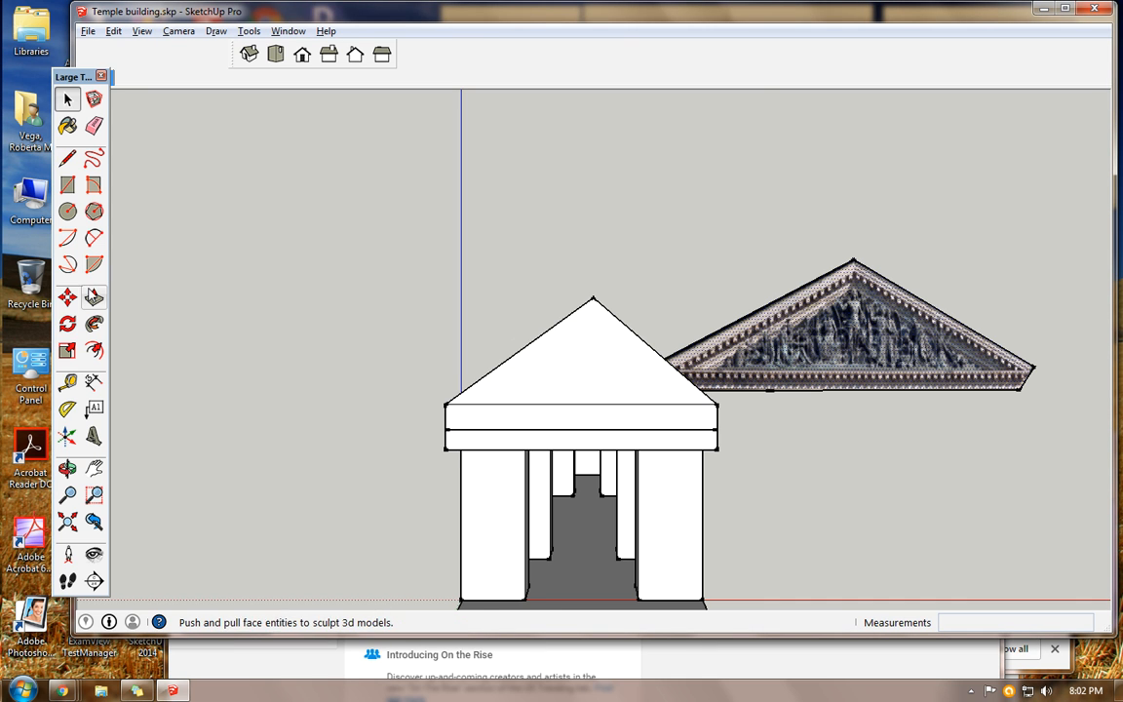
# Move the pediment about 58' 9" so it sits centred over the temple's front gable
pyautogui.click(67, 297)
pyautogui.moveTo(910, 374); pyautogui.dragTo(645, 395)
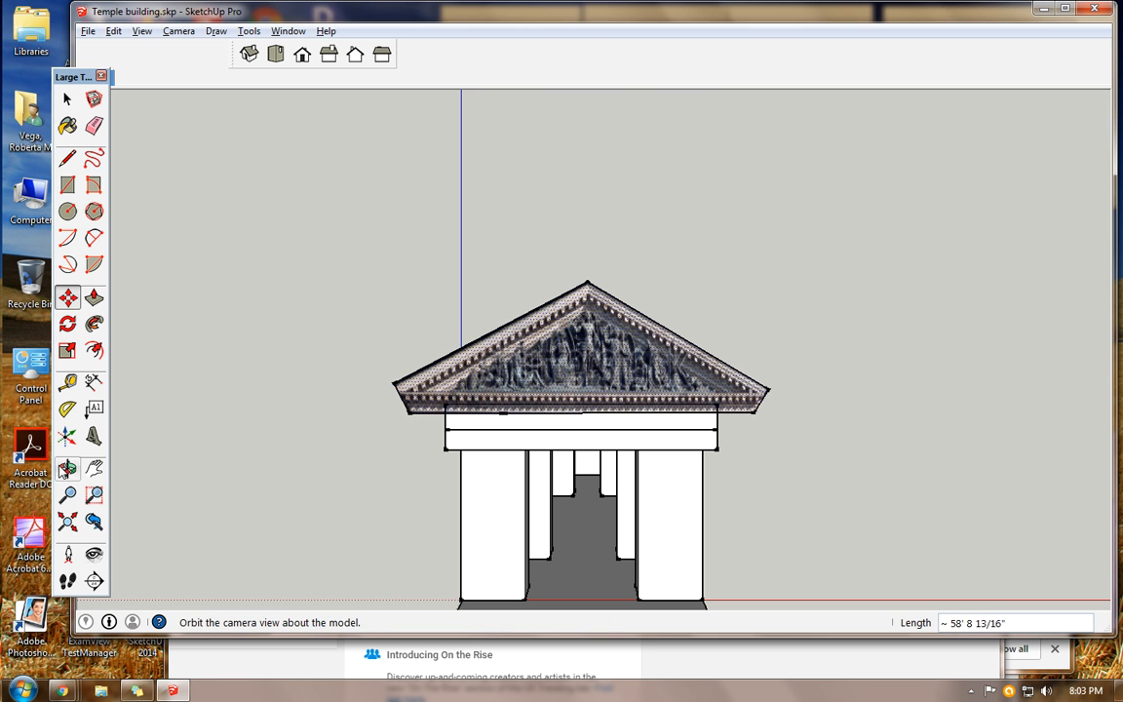
pyautogui.click(67, 467)
pyautogui.moveTo(260, 436); pyautogui.dragTo(294, 430)
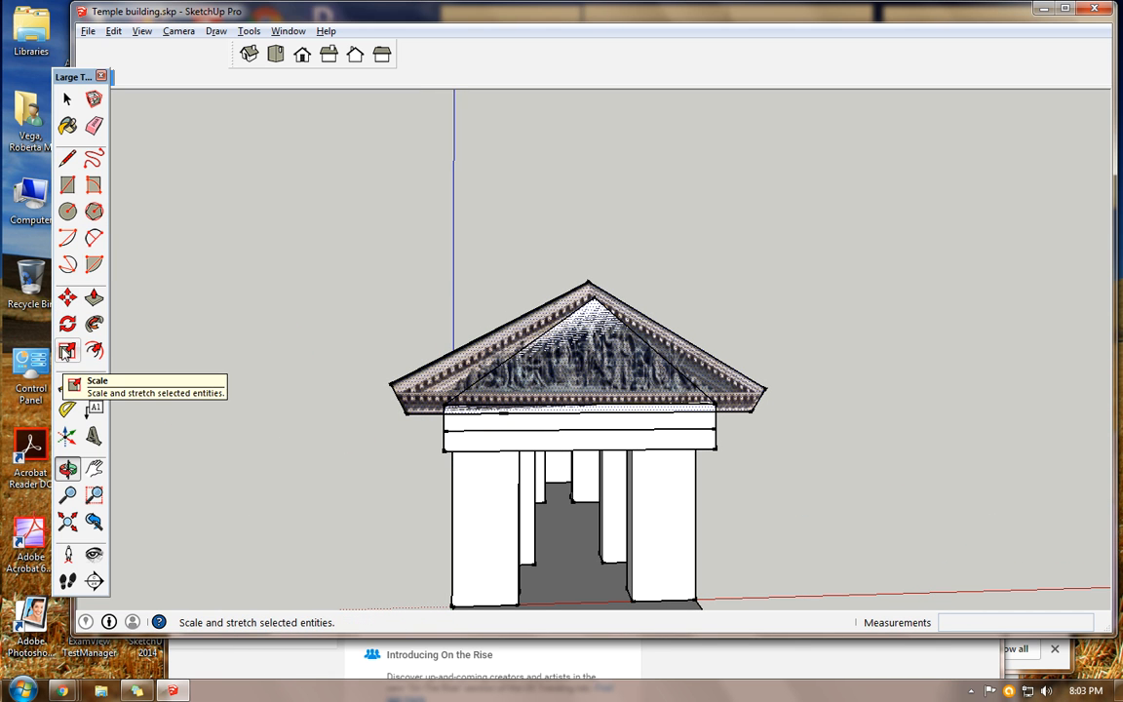
# Scale the pediment narrower from both sides, starting at 0.89, and lower from its top to match the gable
pyautogui.click(67, 350)
pyautogui.moveTo(389, 346); pyautogui.dragTo(433, 346)
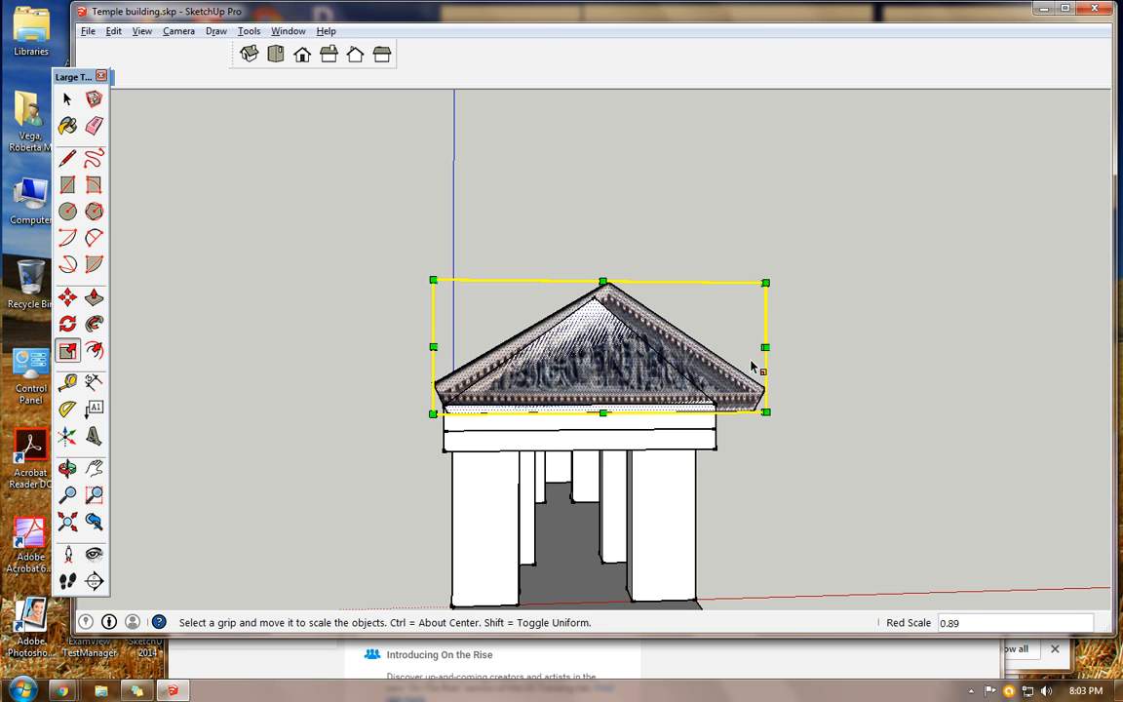
pyautogui.moveTo(765, 346); pyautogui.dragTo(711, 348)
pyautogui.moveTo(574, 281); pyautogui.dragTo(588, 304)
pyautogui.moveTo(433, 354); pyautogui.dragTo(462, 361)
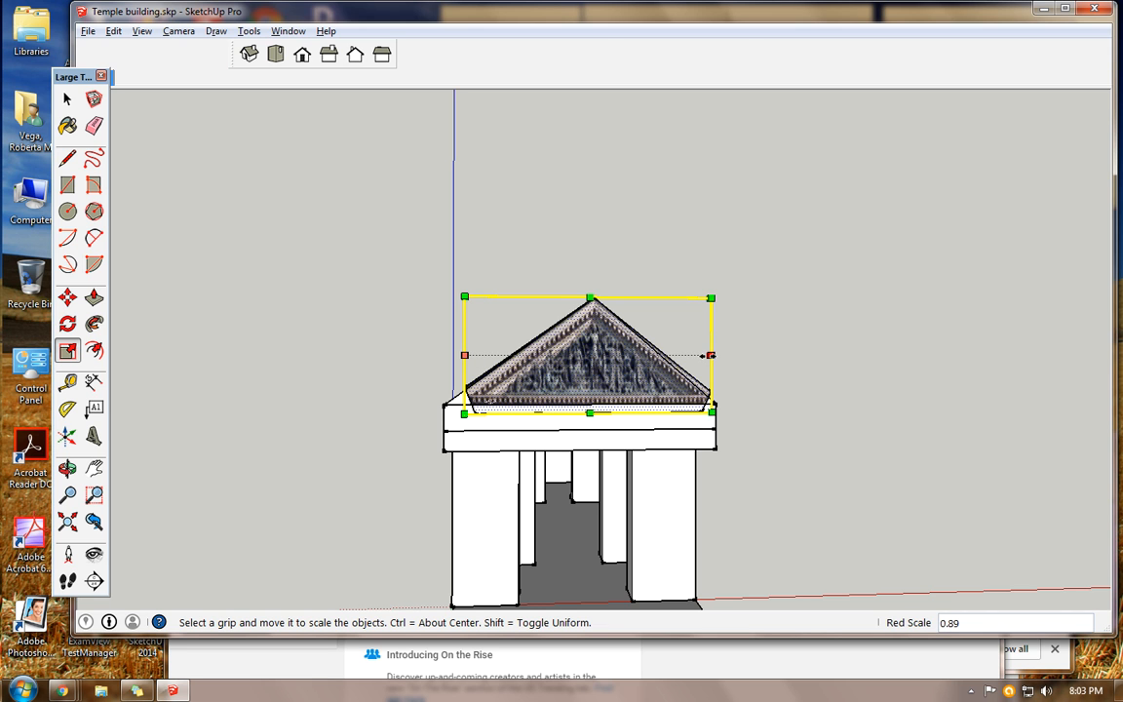
pyautogui.moveTo(709, 356); pyautogui.dragTo(705, 358)
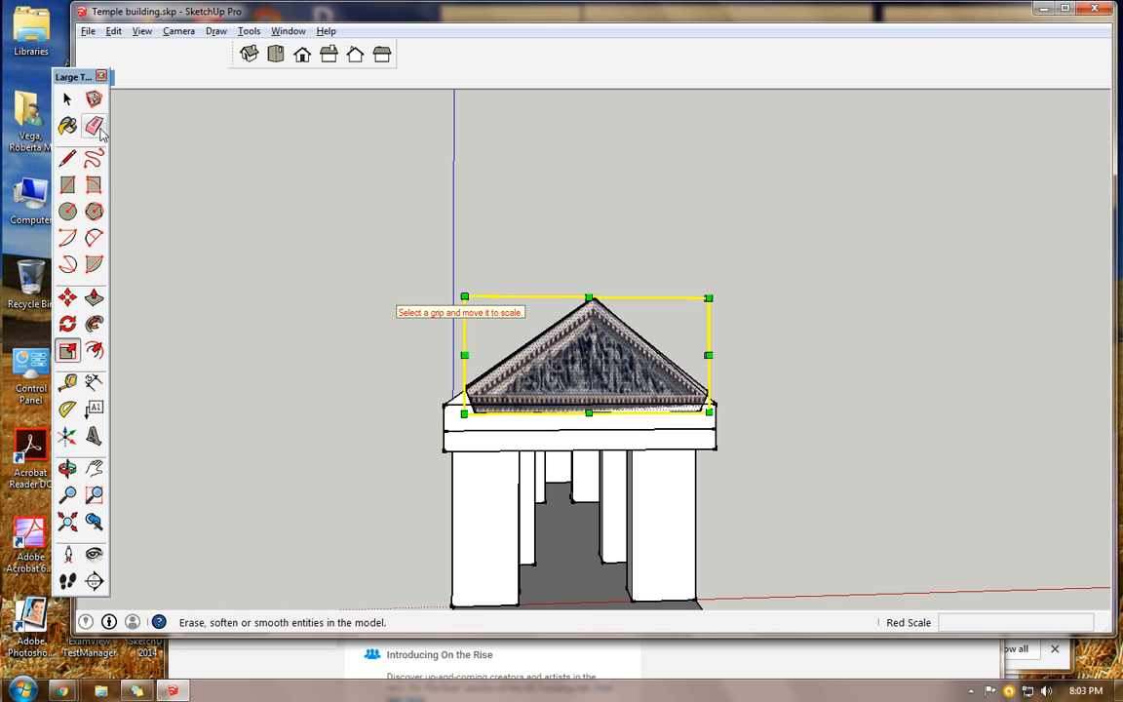
pyautogui.click(68, 98)
pyautogui.click(243, 268)
# Extrude the pediment face about 1' 5 1/2" outward from the gable with Push/Pull
pyautogui.moveTo(459, 339); pyautogui.dragTo(615, 432, button='middle')
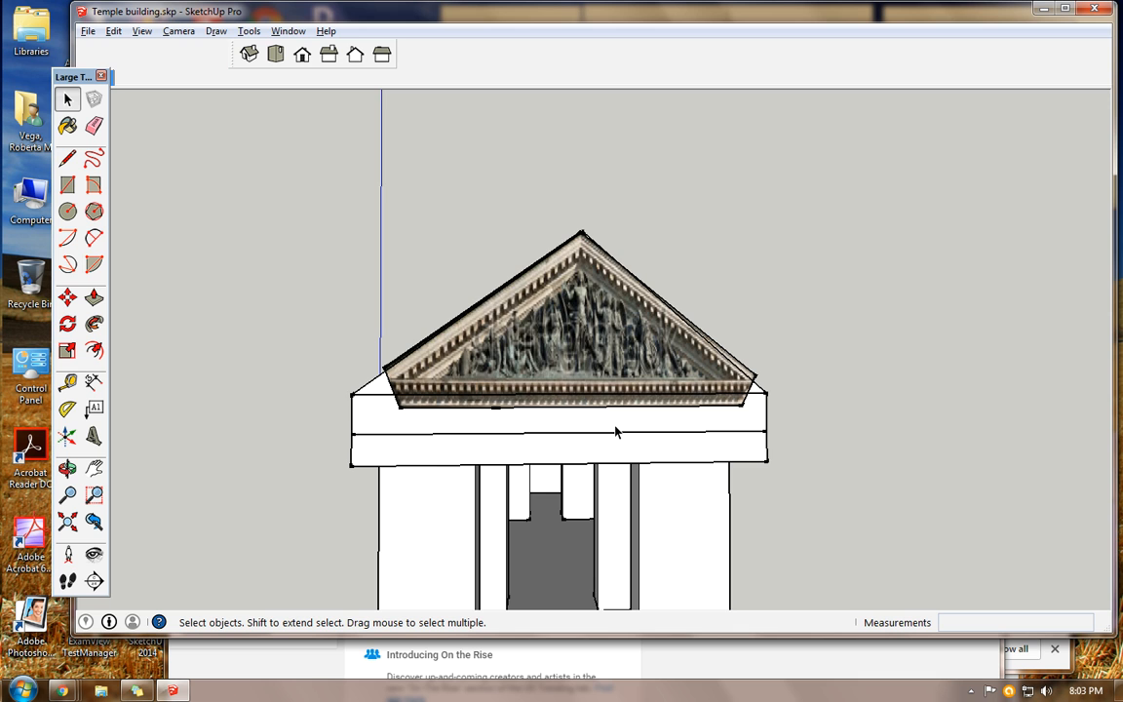
pyautogui.scroll(1, 615, 432)
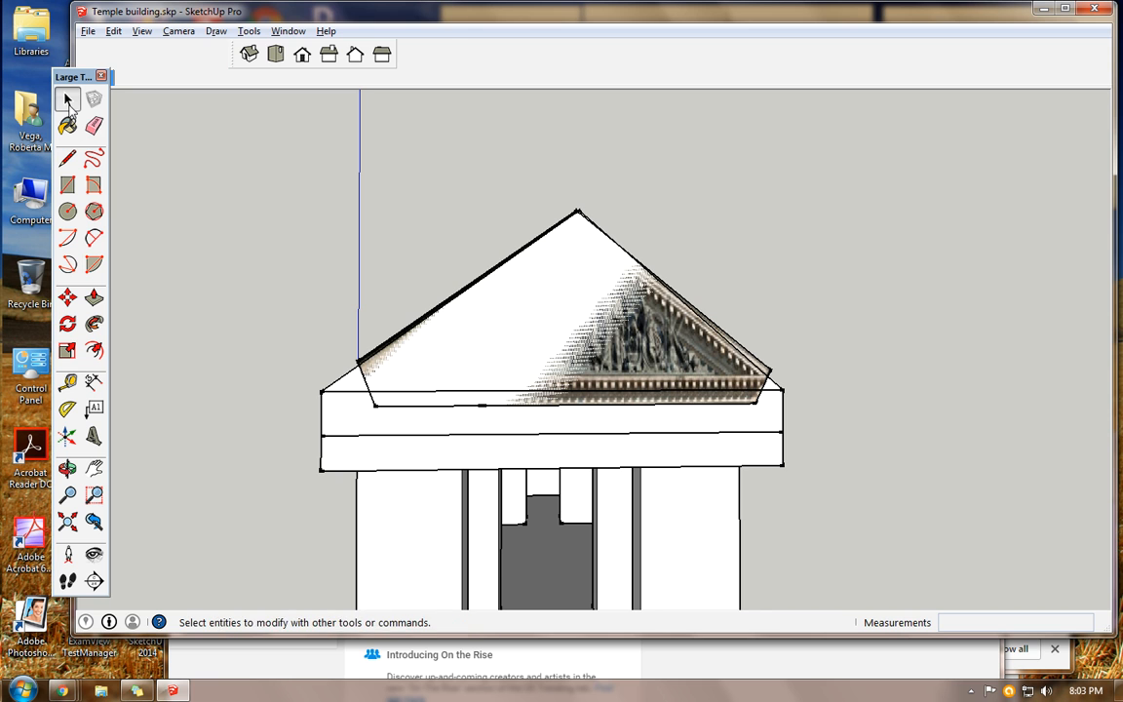
pyautogui.doubleClick(546, 307)
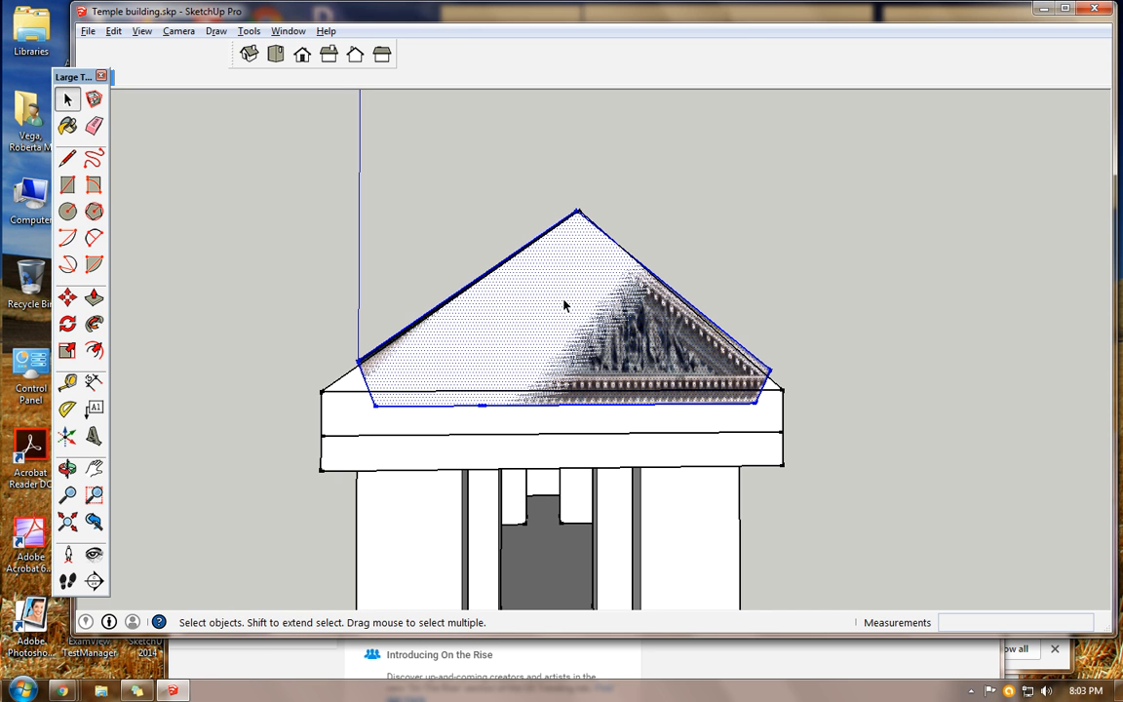
pyautogui.click(94, 296)
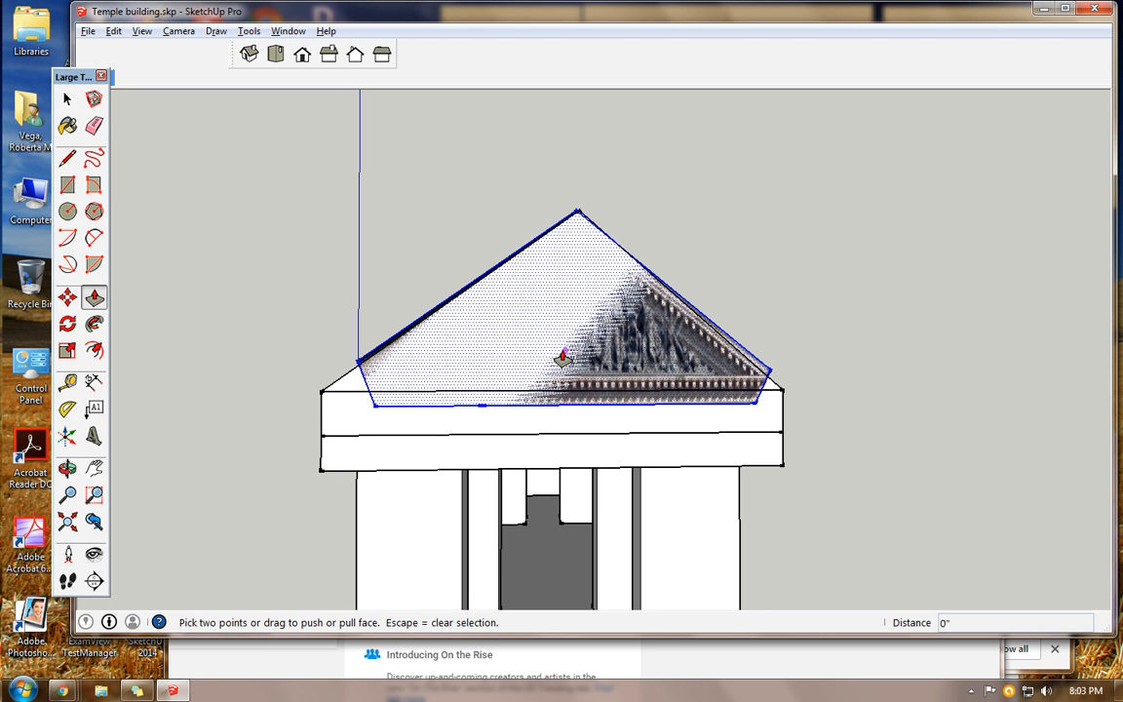
pyautogui.click(531, 327)
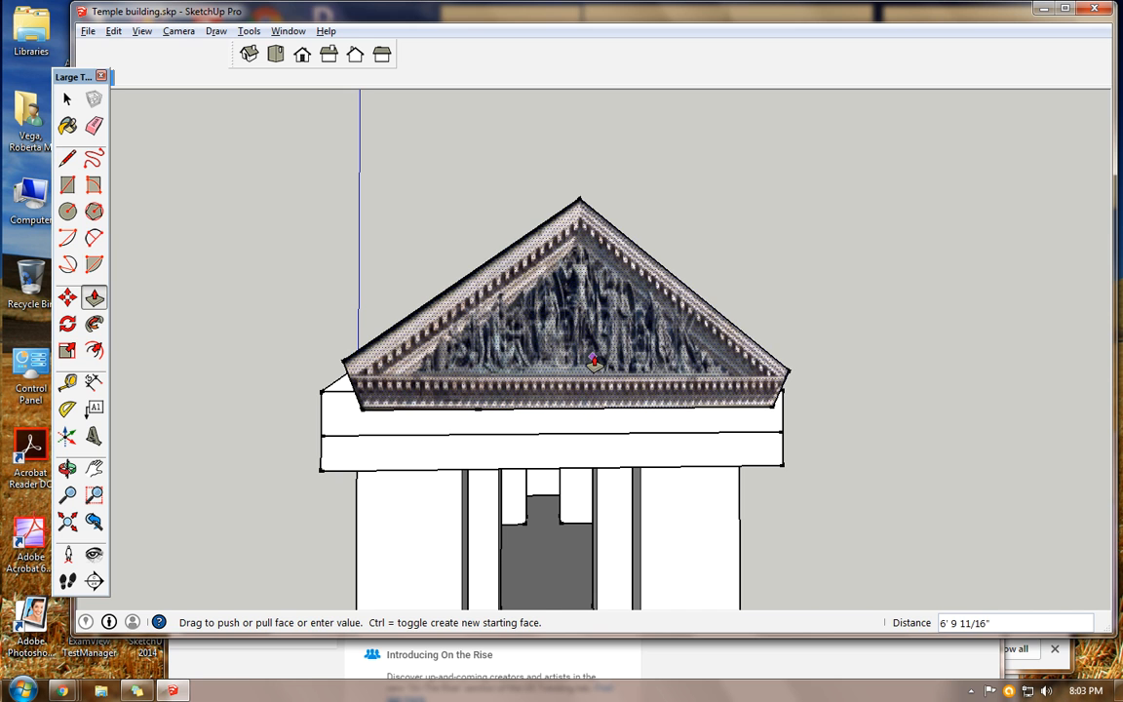
pyautogui.click(589, 363)
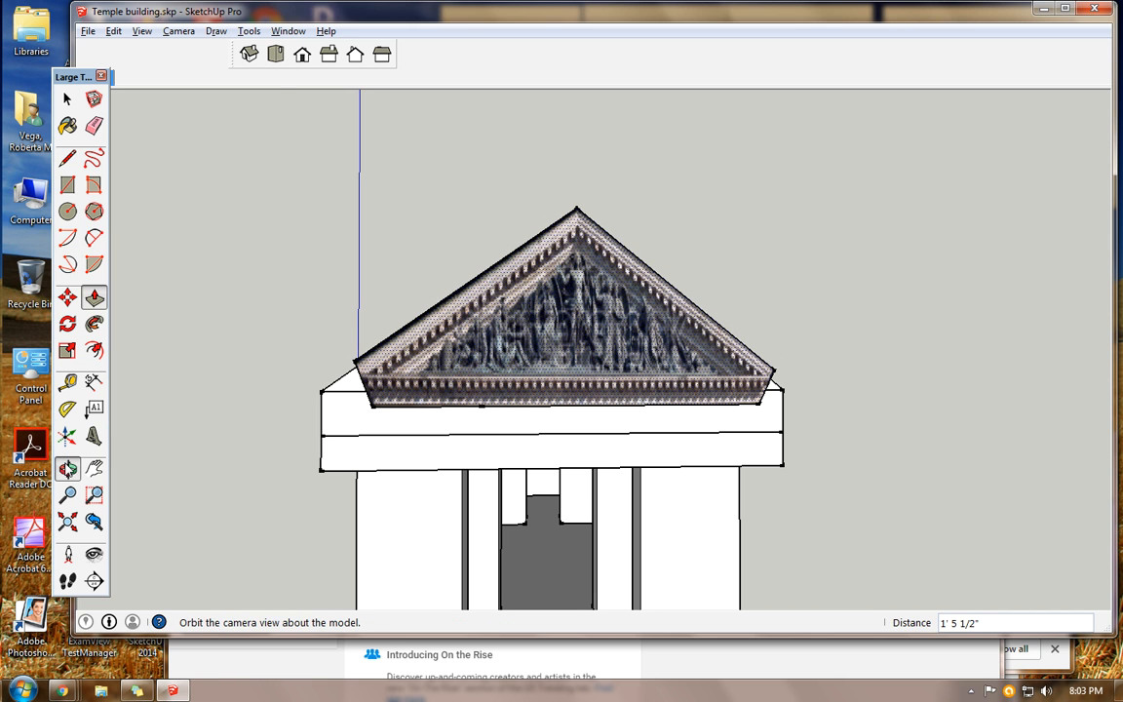
# Try to push the pediment's front face back about 1' 9 5/16" toward the gable
pyautogui.click(67, 468)
pyautogui.moveTo(198, 430); pyautogui.dragTo(602, 383)
pyautogui.click(93, 297)
pyautogui.scroll(5, 602, 386)
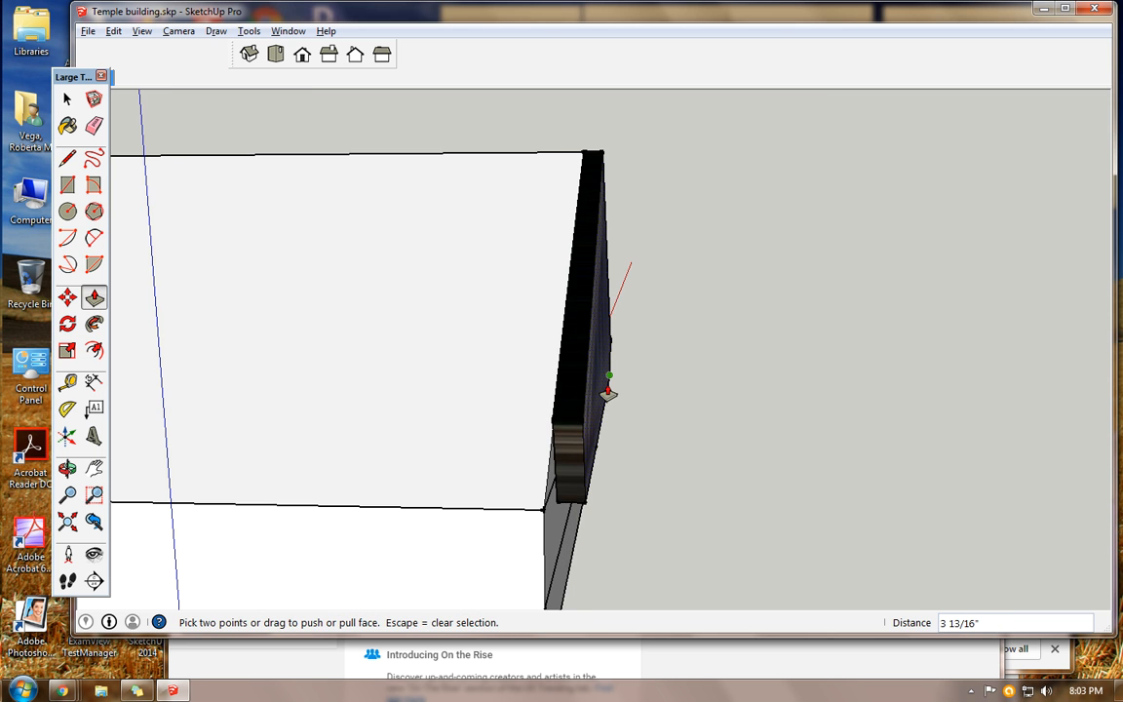
pyautogui.click(574, 456)
pyautogui.moveTo(574, 456); pyautogui.dragTo(538, 450)
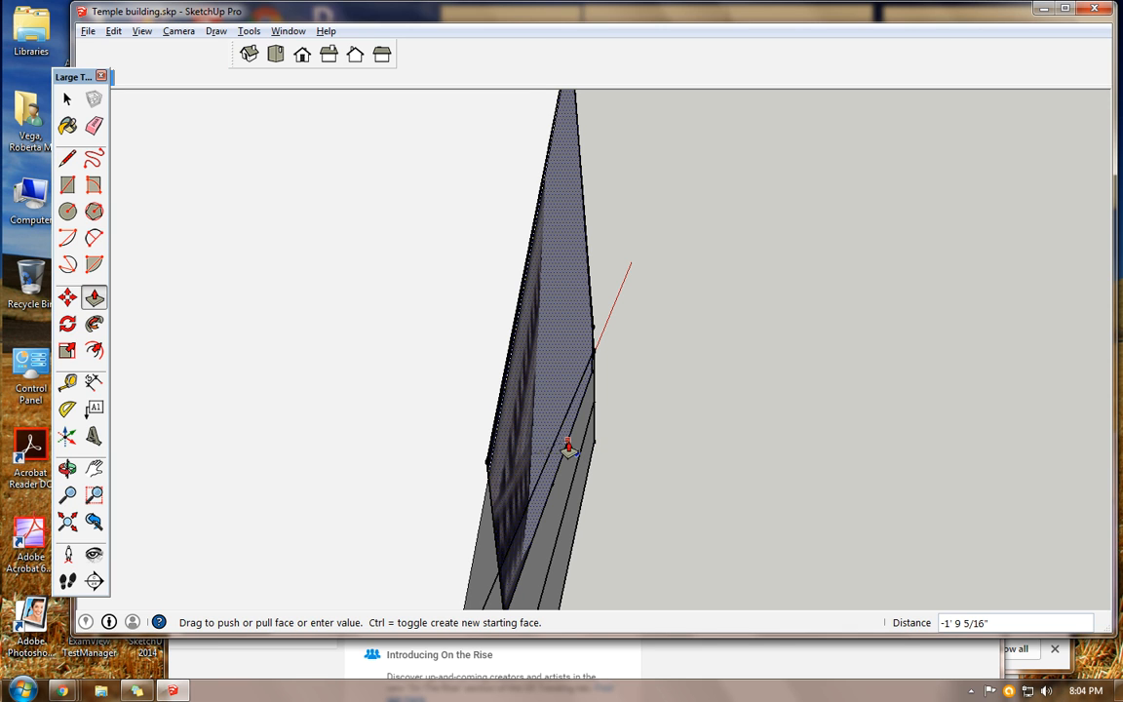
pyautogui.click(552, 444)
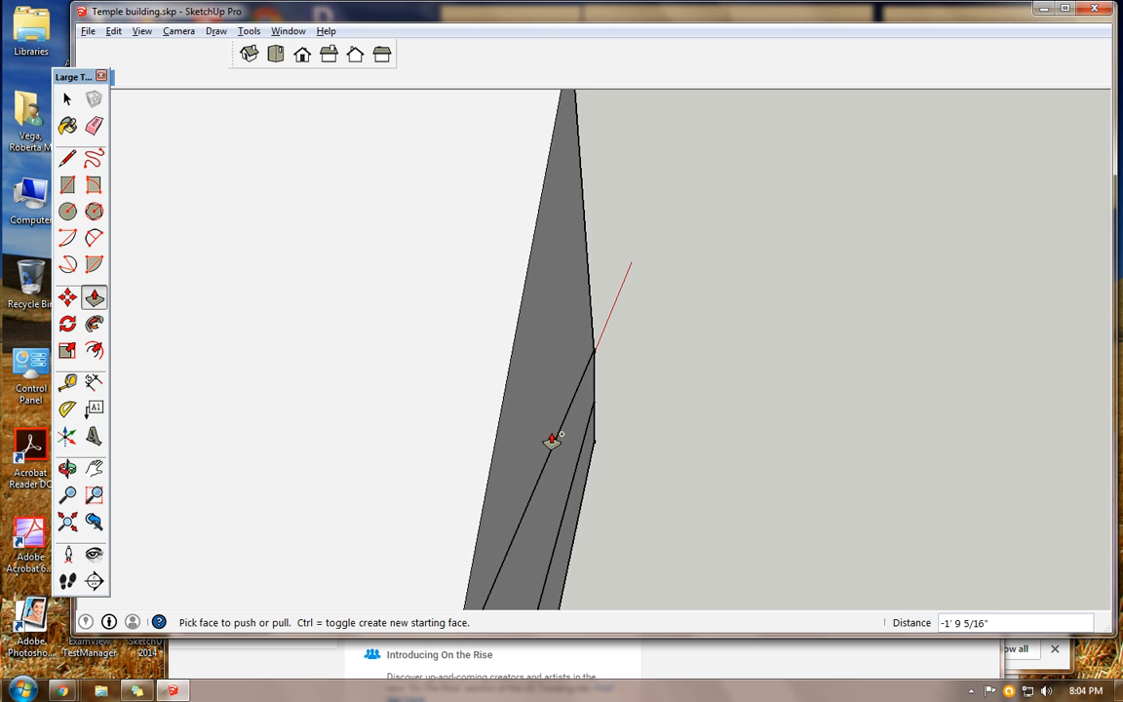
# Thin the pediment by pushing its front face back about 1' 5 1/2", plus another 2"
pyautogui.click(571, 430)
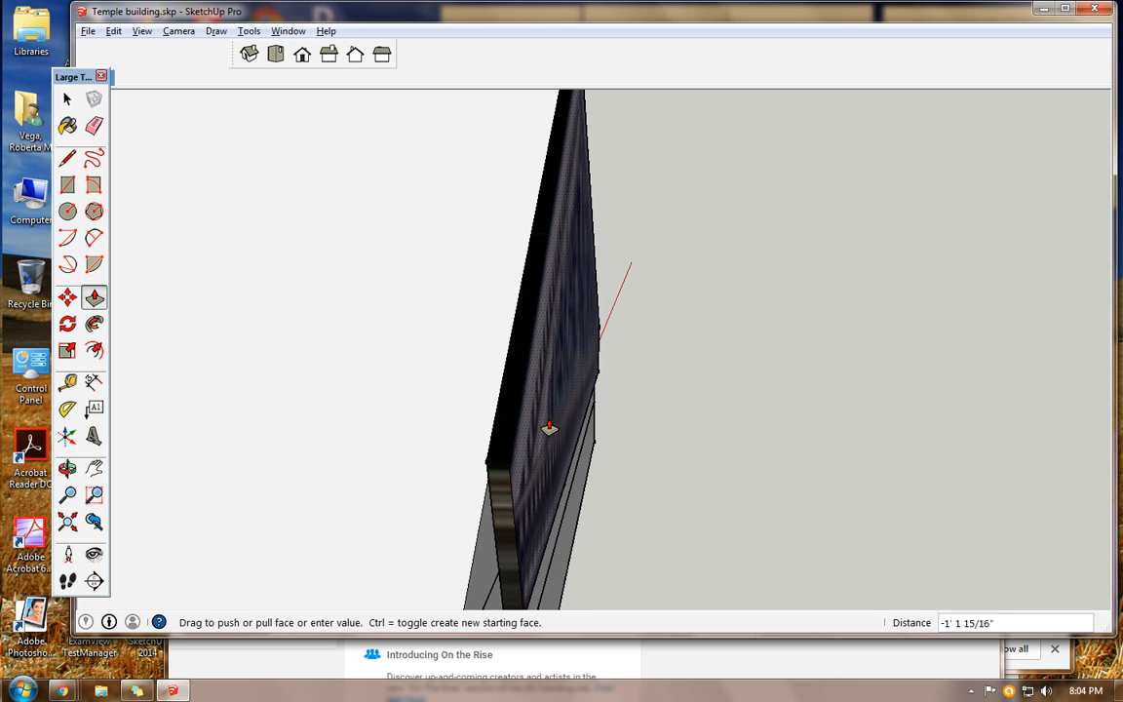
pyautogui.click(539, 430)
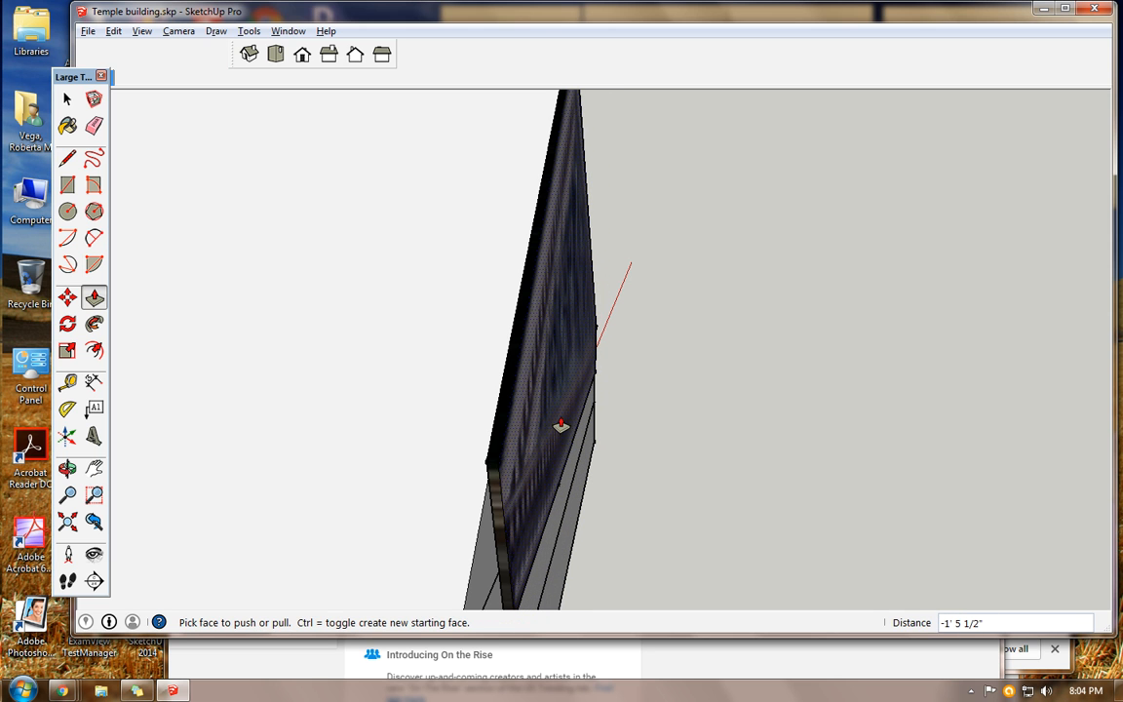
pyautogui.click(561, 426)
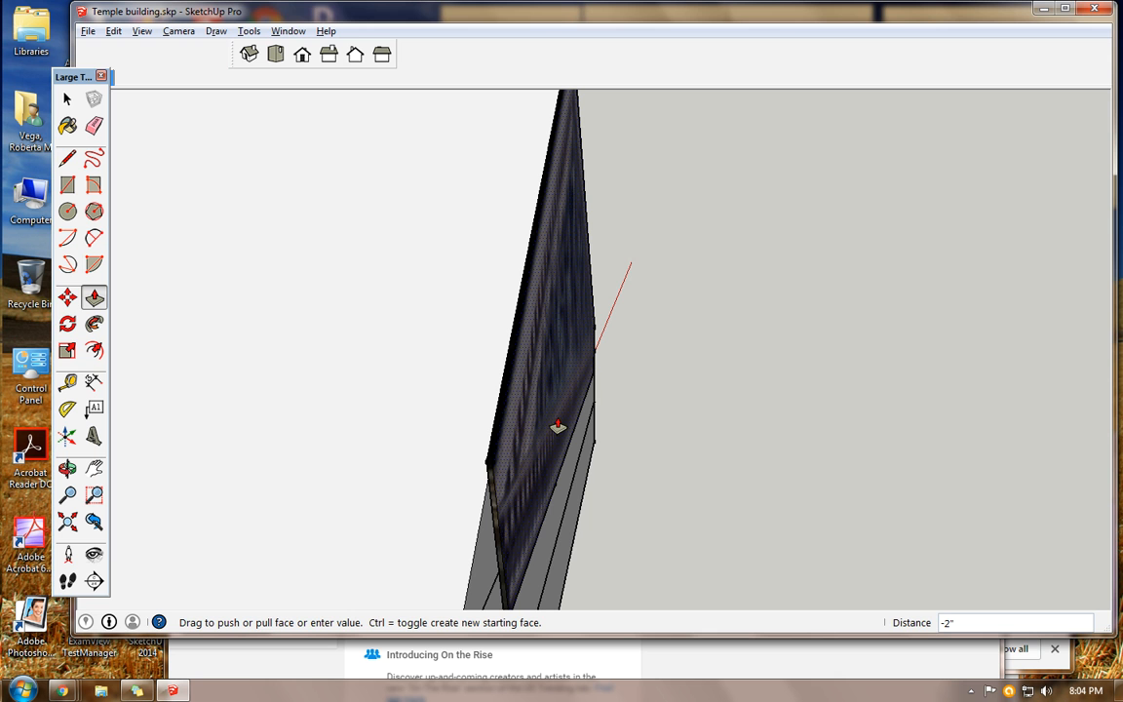
pyautogui.click(558, 426)
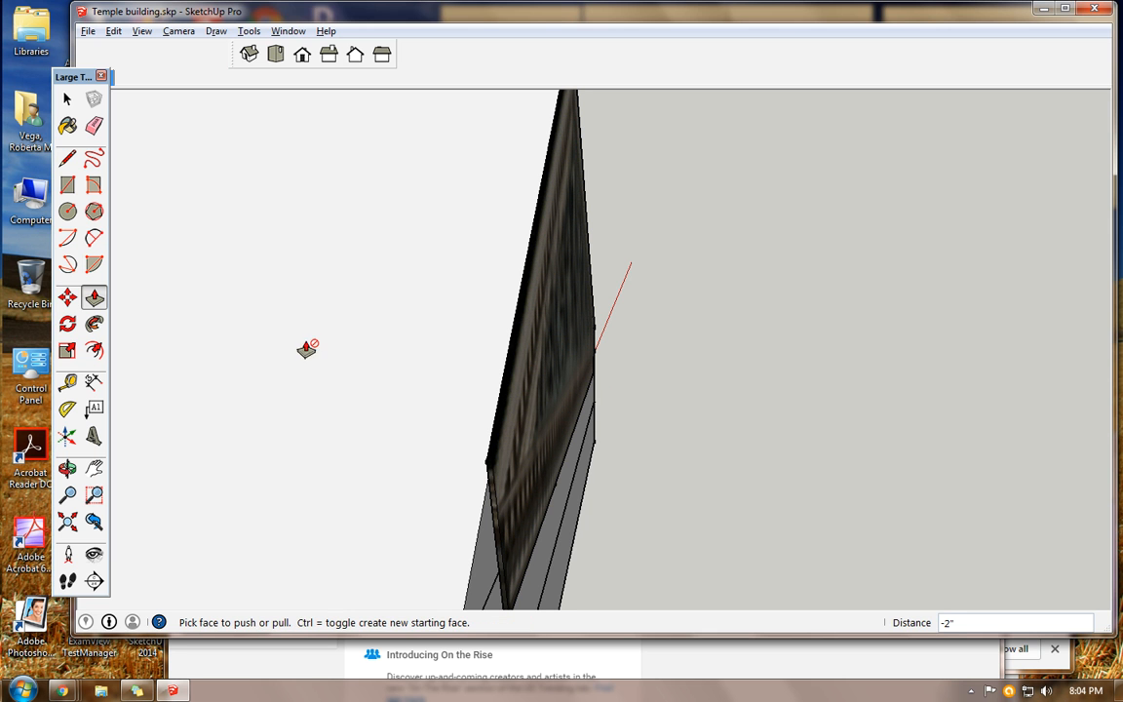
# Try to outline the pediment's lower strip with lines in the front view, and undo the last line
pyautogui.click(69, 469)
pyautogui.moveTo(715, 365); pyautogui.dragTo(461, 343)
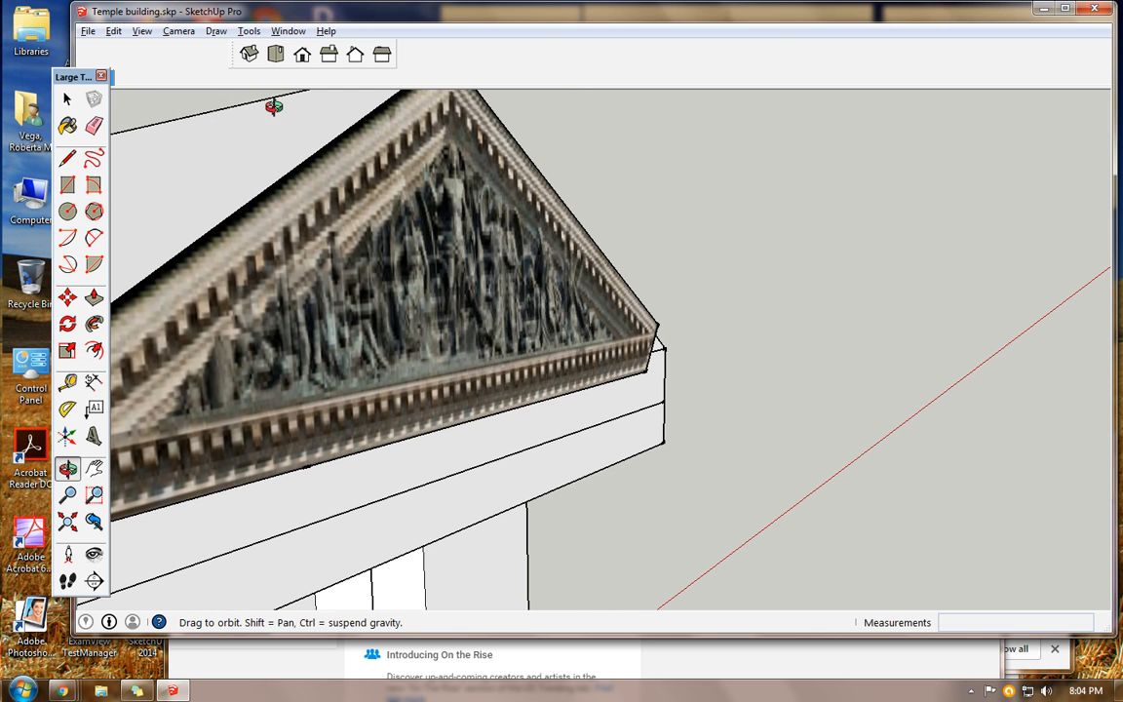
pyautogui.click(302, 55)
pyautogui.scroll(-4, 585, 321)
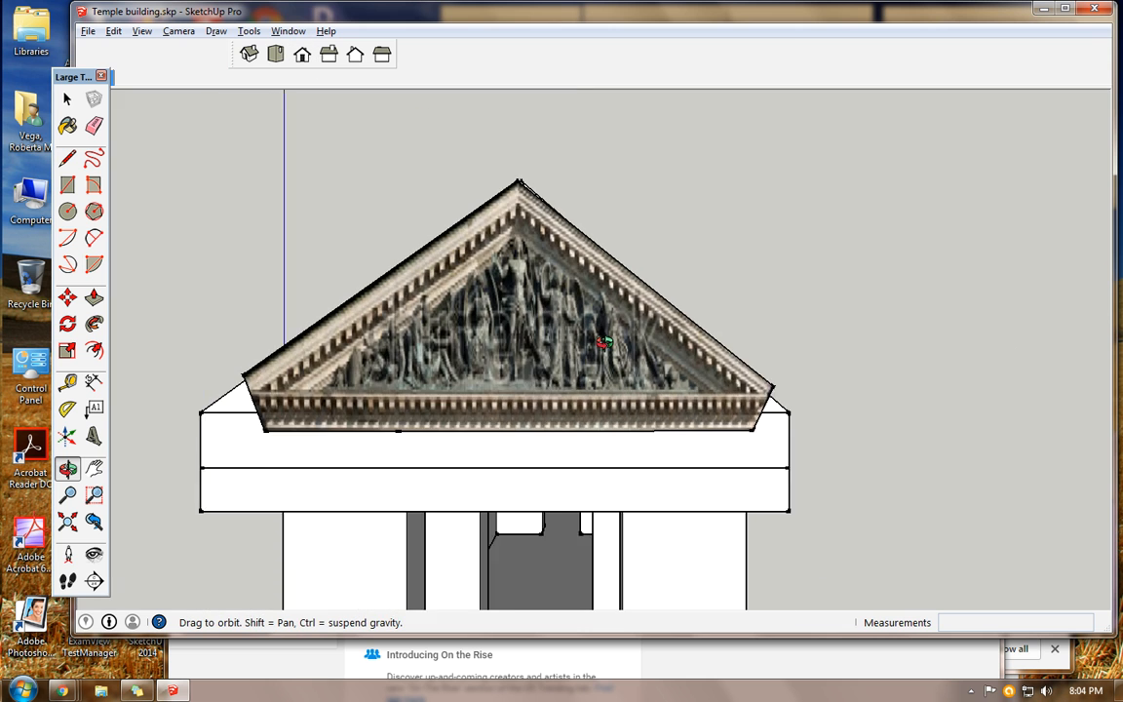
pyautogui.click(67, 98)
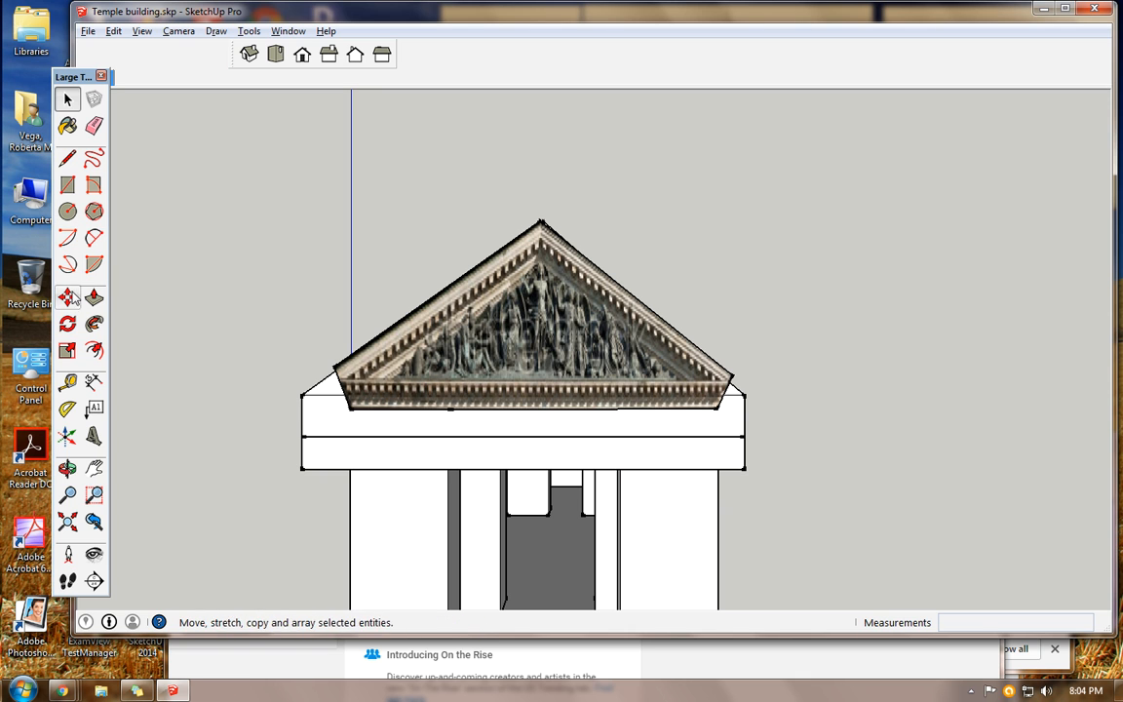
pyautogui.click(68, 160)
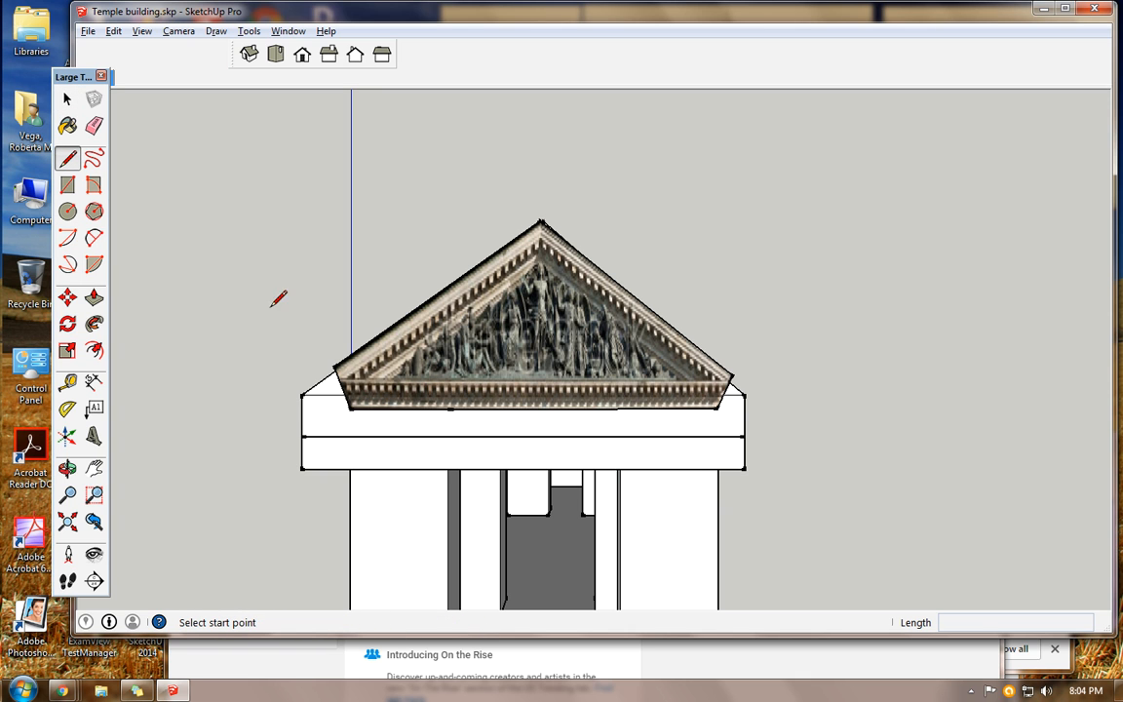
pyautogui.click(345, 394)
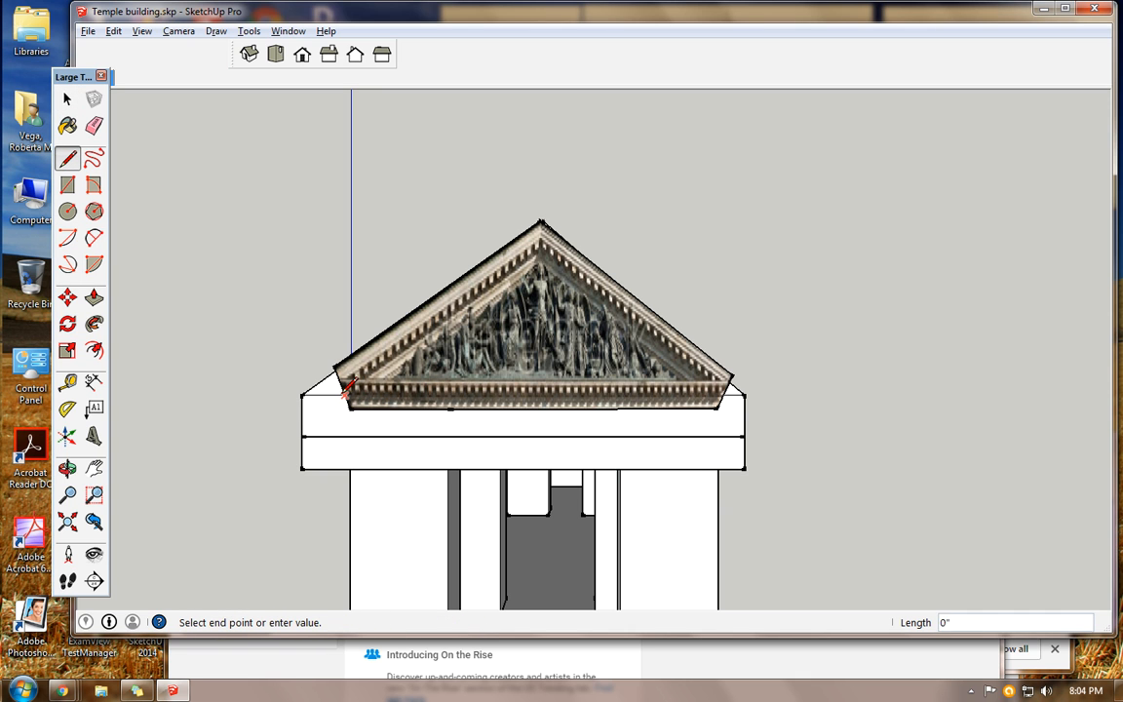
pyautogui.click(724, 390)
pyautogui.click(717, 407)
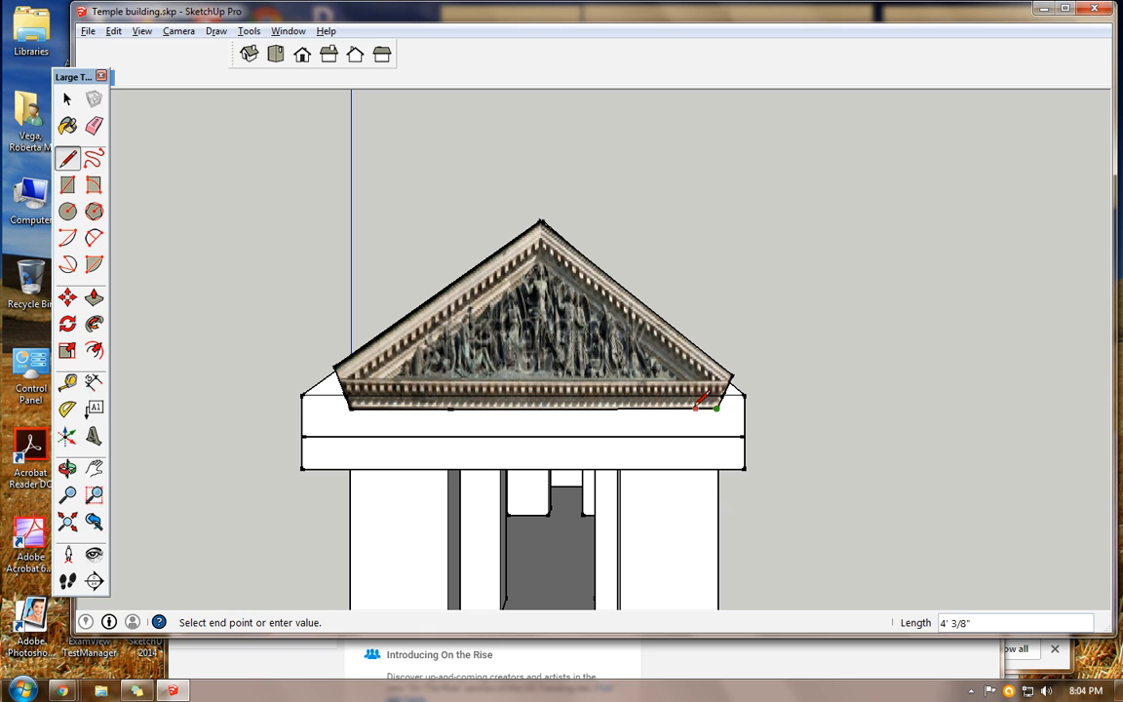
pyautogui.click(360, 403)
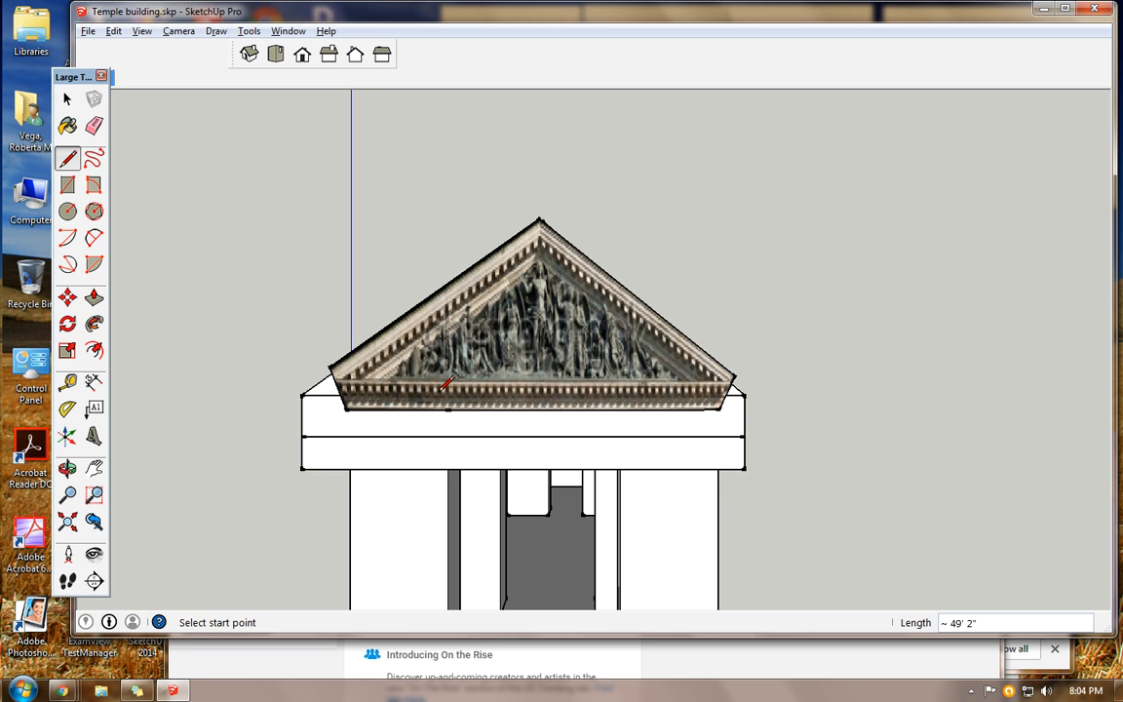
pyautogui.click(111, 32)
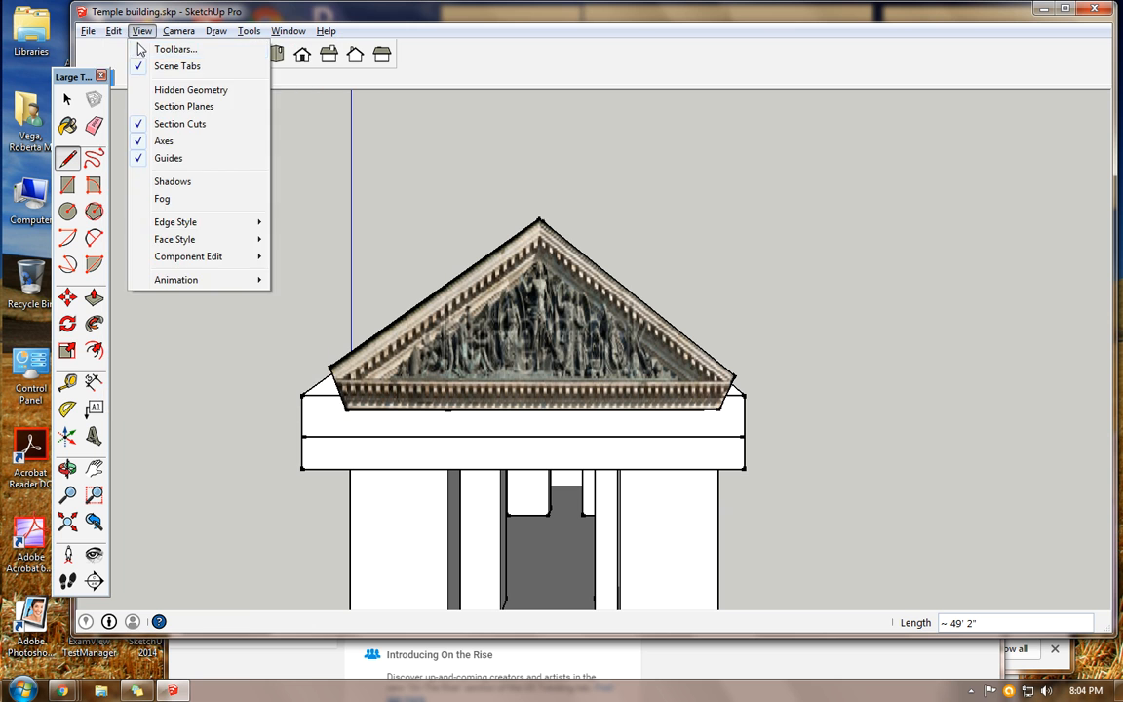
pyautogui.click(140, 68)
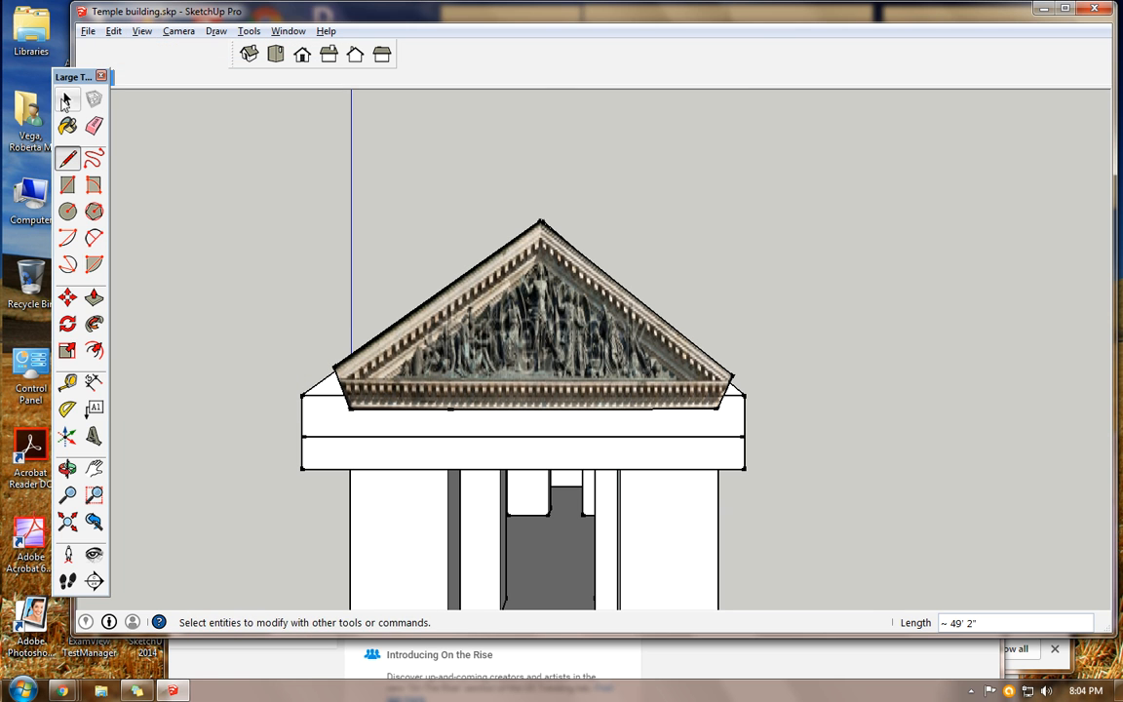
# Outline the pediment's bottom strip with lines, placing its upper edge along the top of the entablature
pyautogui.click(68, 100)
pyautogui.scroll(5, 487, 358)
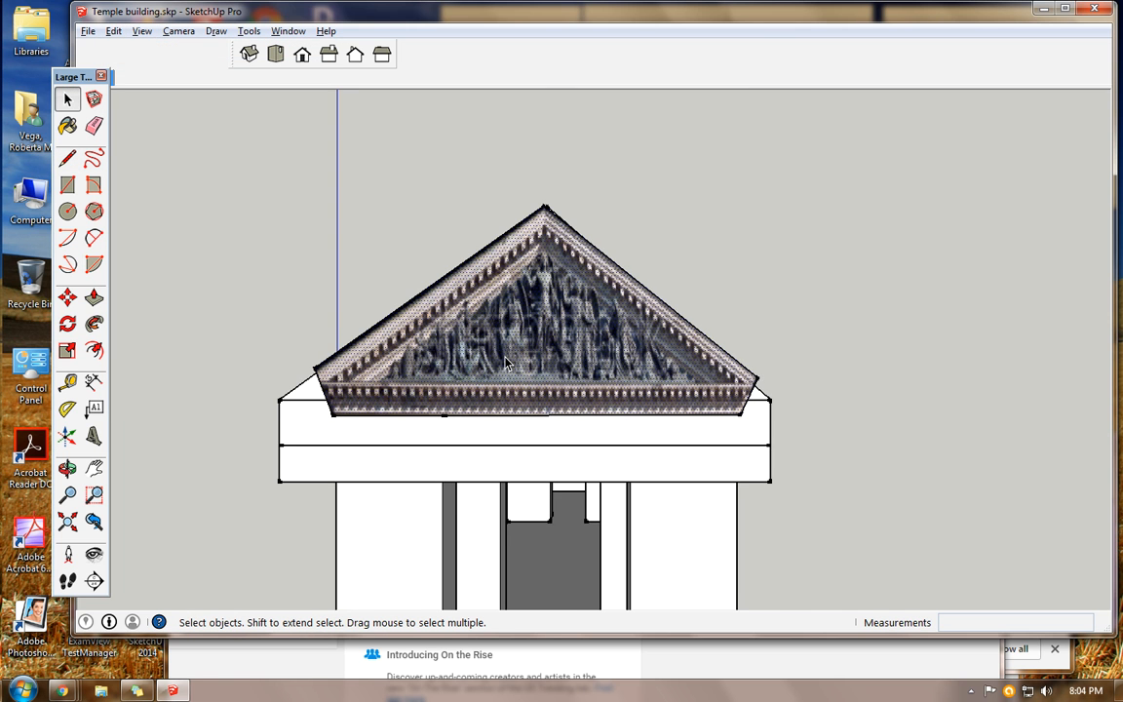
pyautogui.click(68, 158)
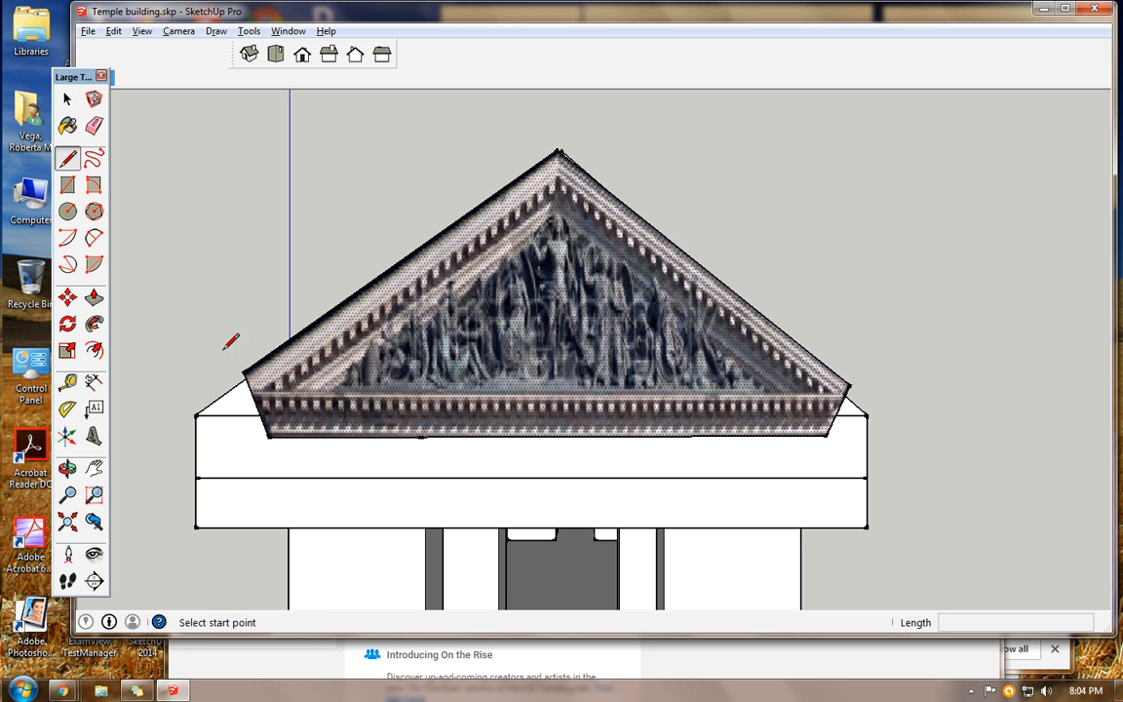
pyautogui.click(256, 403)
pyautogui.press('Escape')
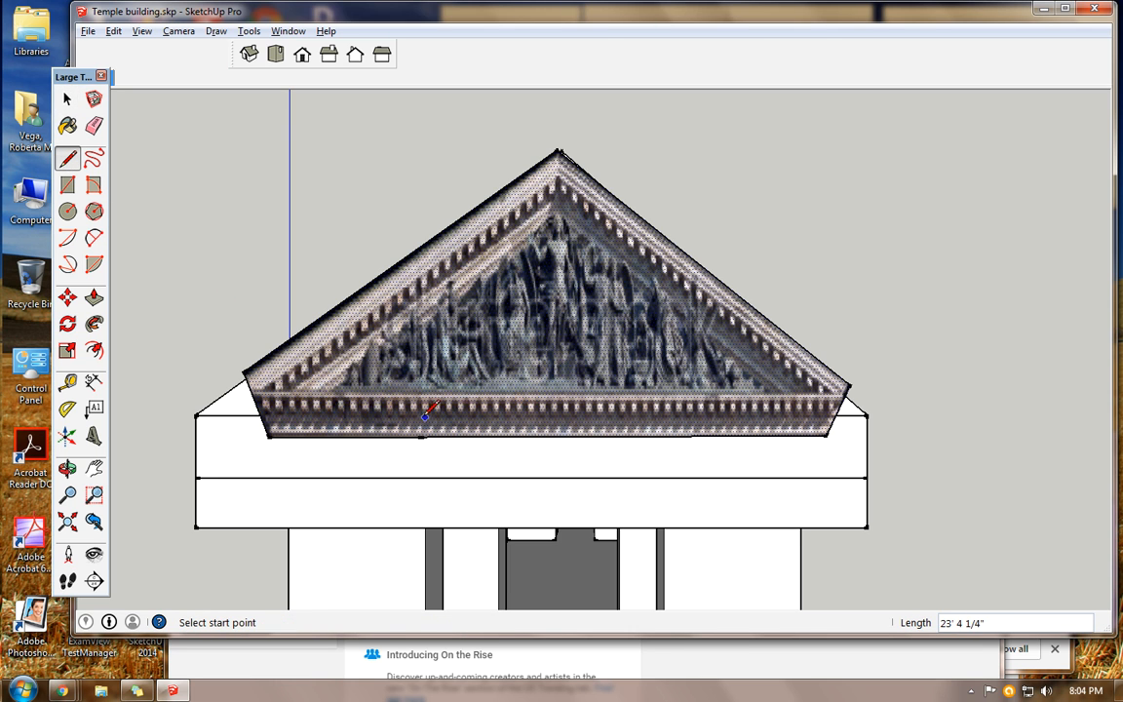
pyautogui.click(260, 415)
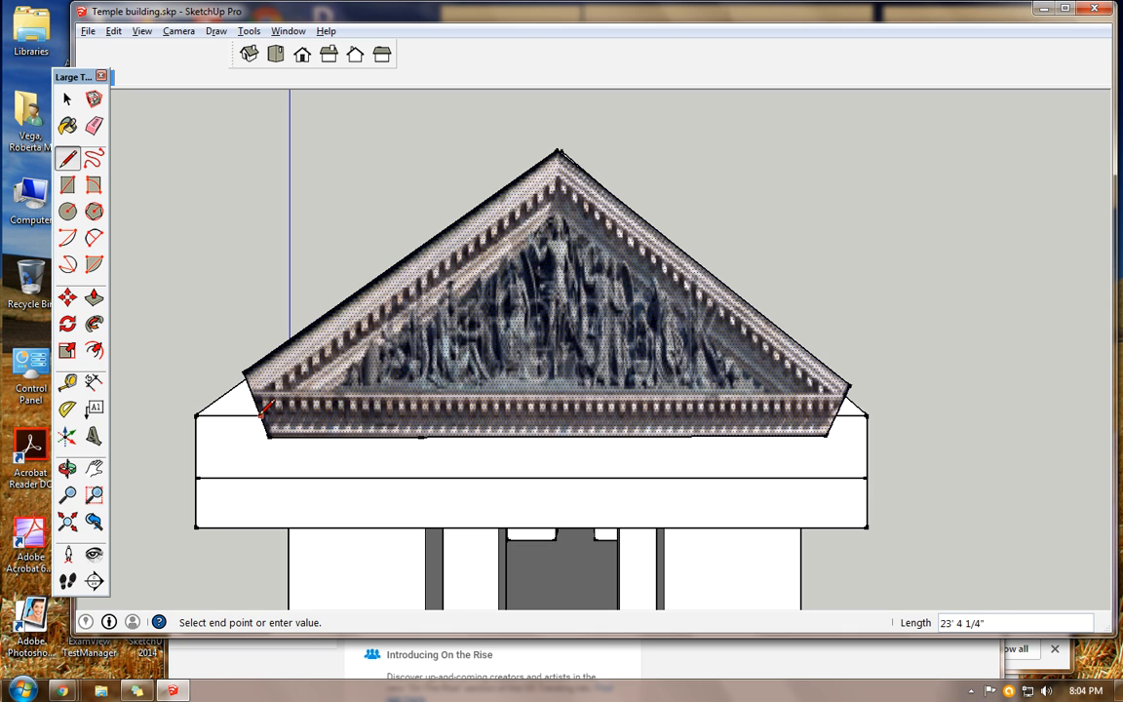
pyautogui.click(835, 413)
pyautogui.click(826, 432)
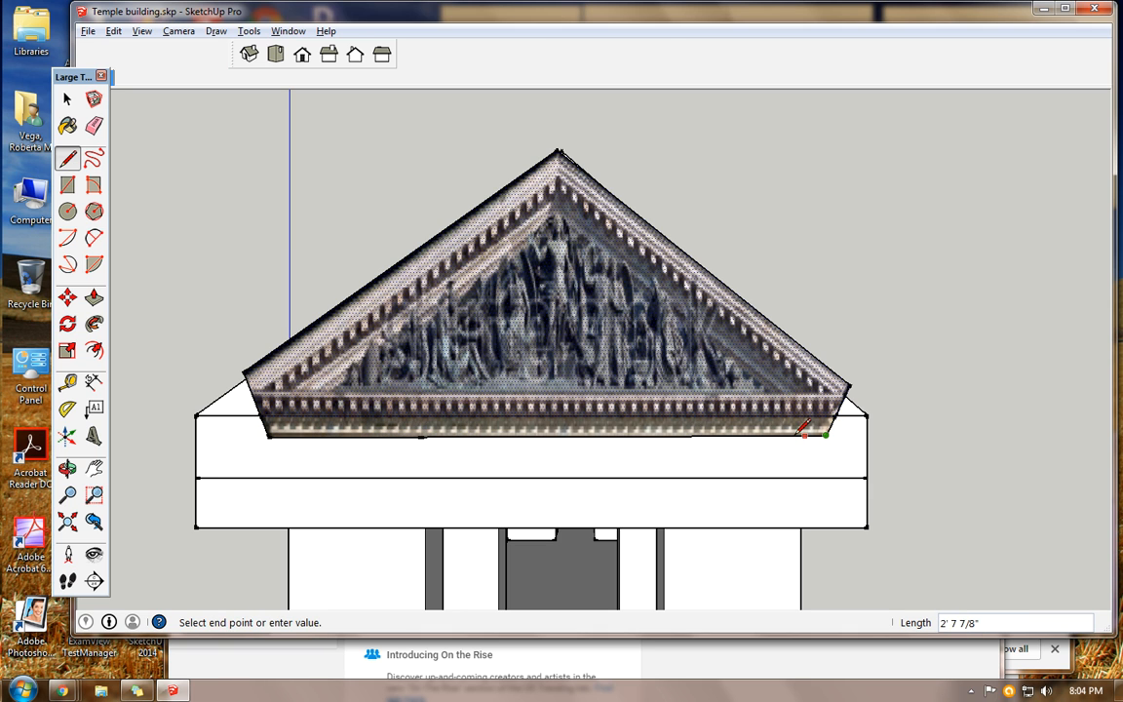
pyautogui.click(271, 435)
pyautogui.click(260, 414)
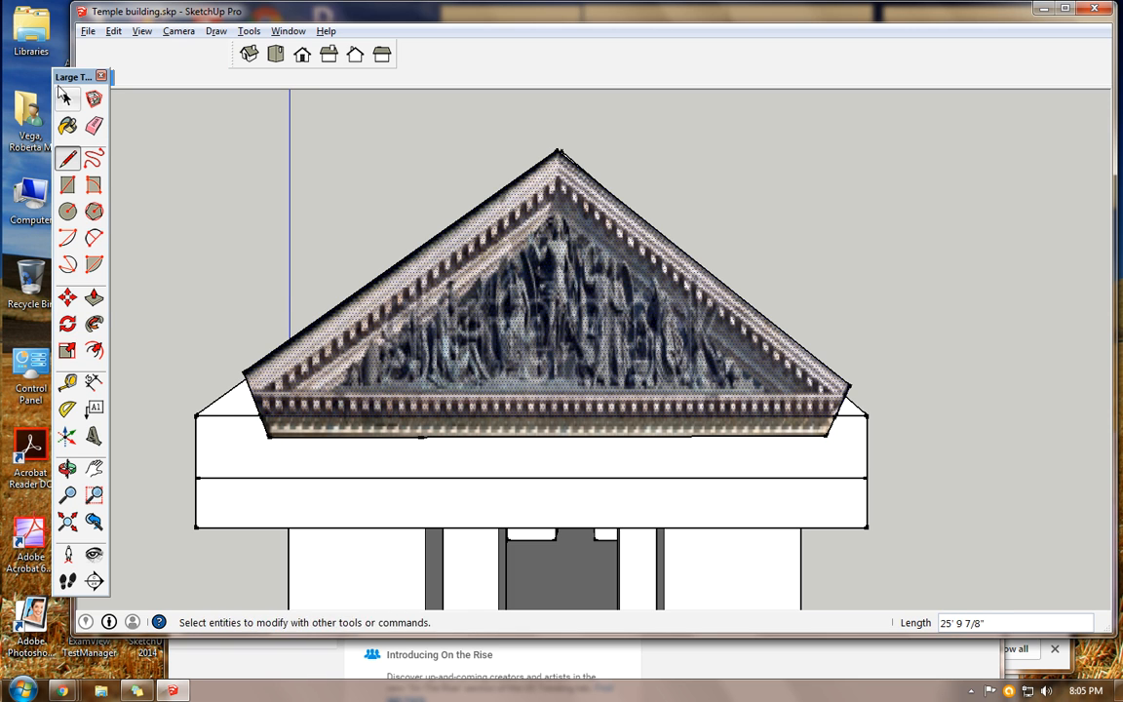
# Delete the bottom edges of the outlined strip and its leftover lines to trim the pediment to the entablature top
pyautogui.click(65, 97)
pyautogui.click(422, 433)
pyautogui.press('Delete')
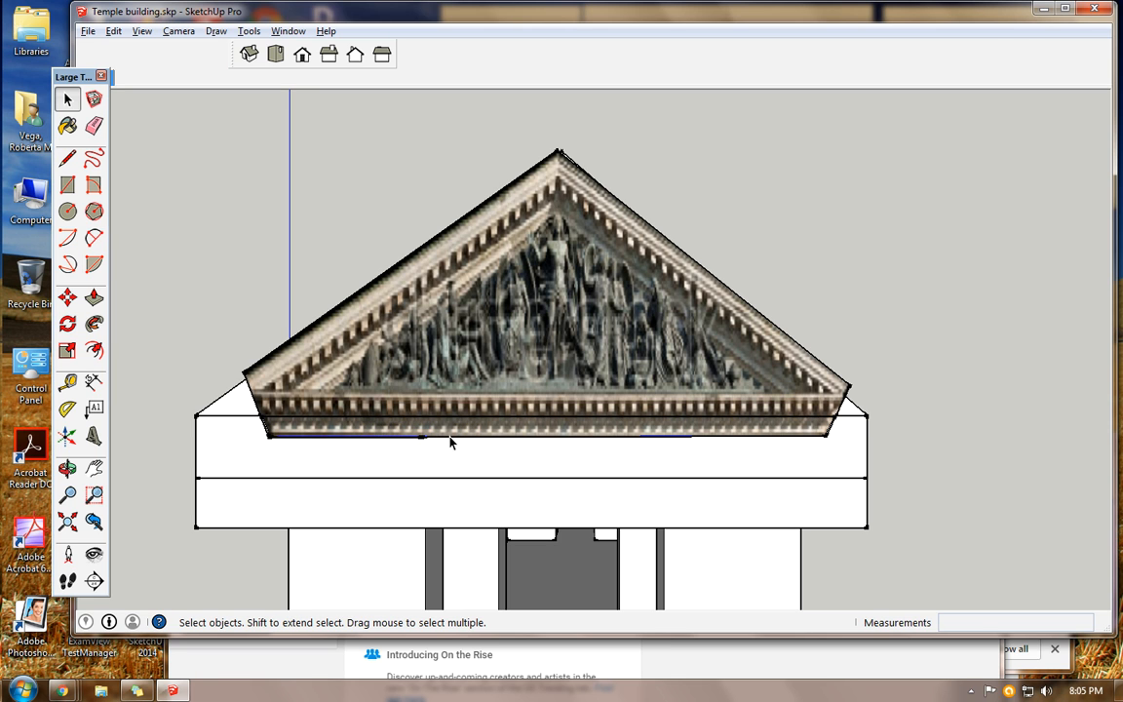
pyautogui.click(470, 437)
pyautogui.press('Delete')
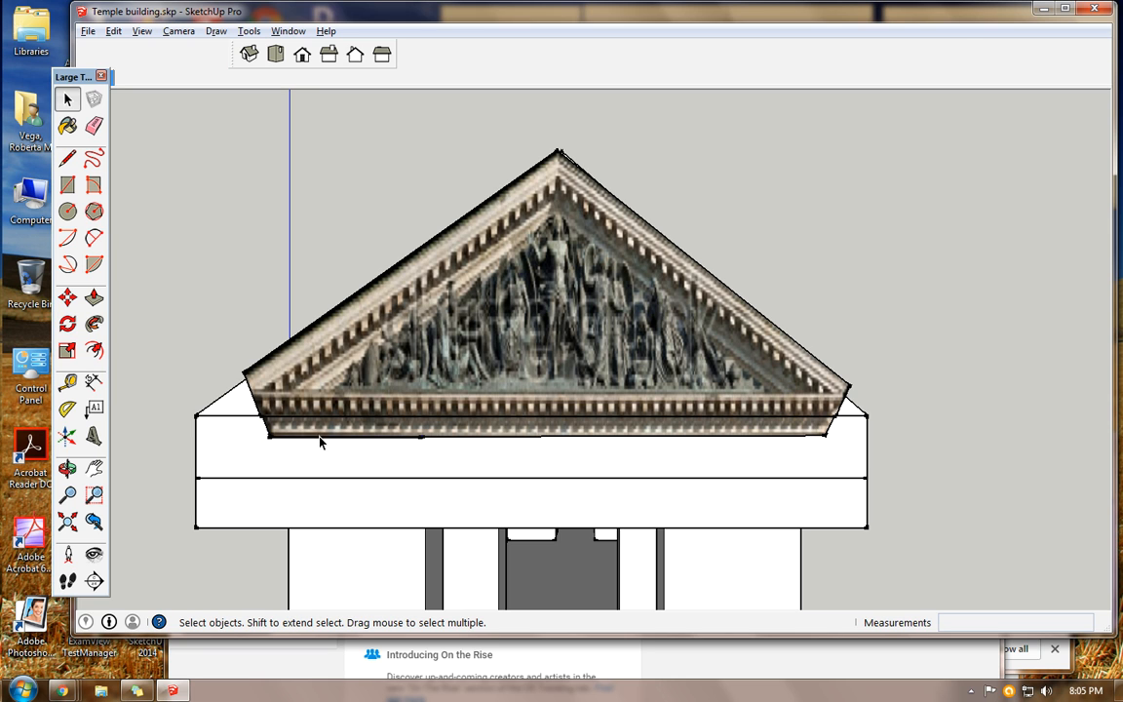
pyautogui.click(466, 438)
pyautogui.press('Delete')
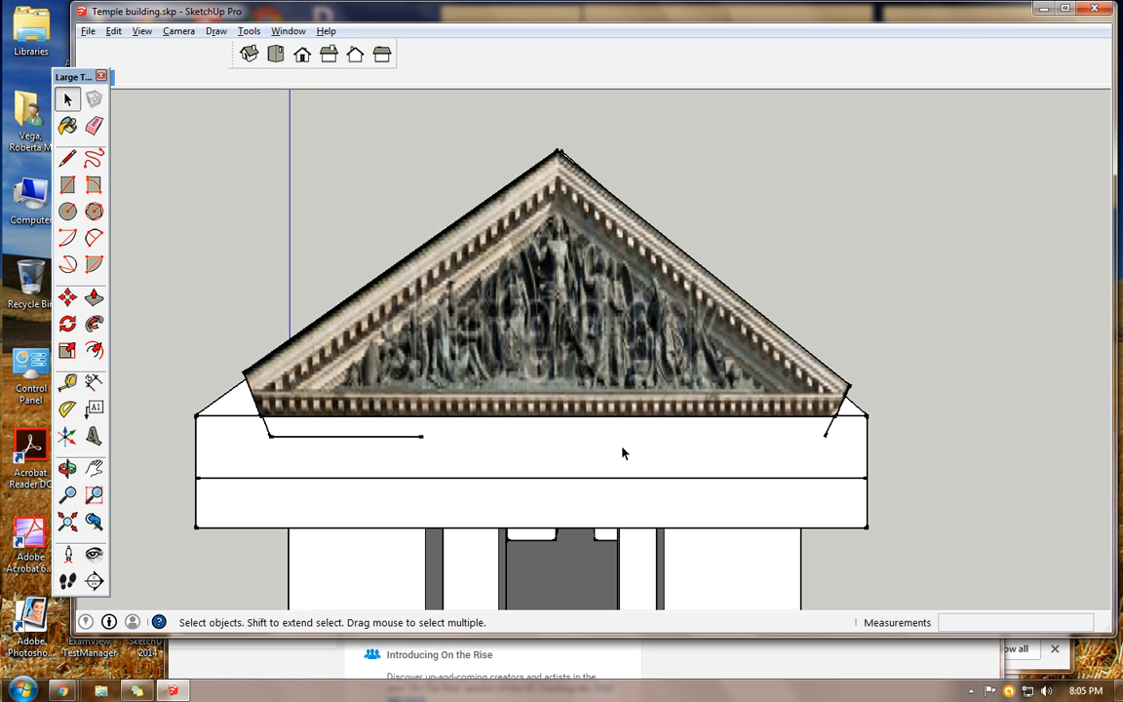
pyautogui.click(298, 433)
pyautogui.press('Delete')
pyautogui.press('Delete')
# Examine the trimmed pediment on the temple front from several angles
pyautogui.click(68, 468)
pyautogui.moveTo(292, 273); pyautogui.dragTo(497, 343)
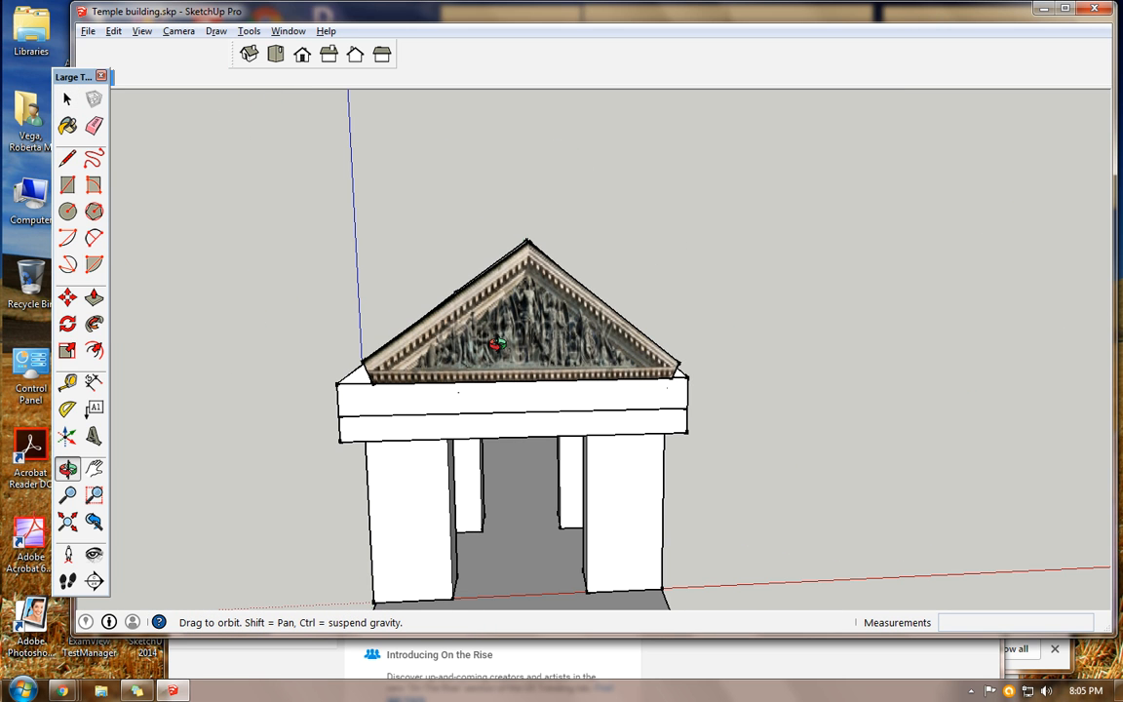
pyautogui.moveTo(390, 407); pyautogui.dragTo(458, 346)
pyautogui.scroll(3, 581, 347)
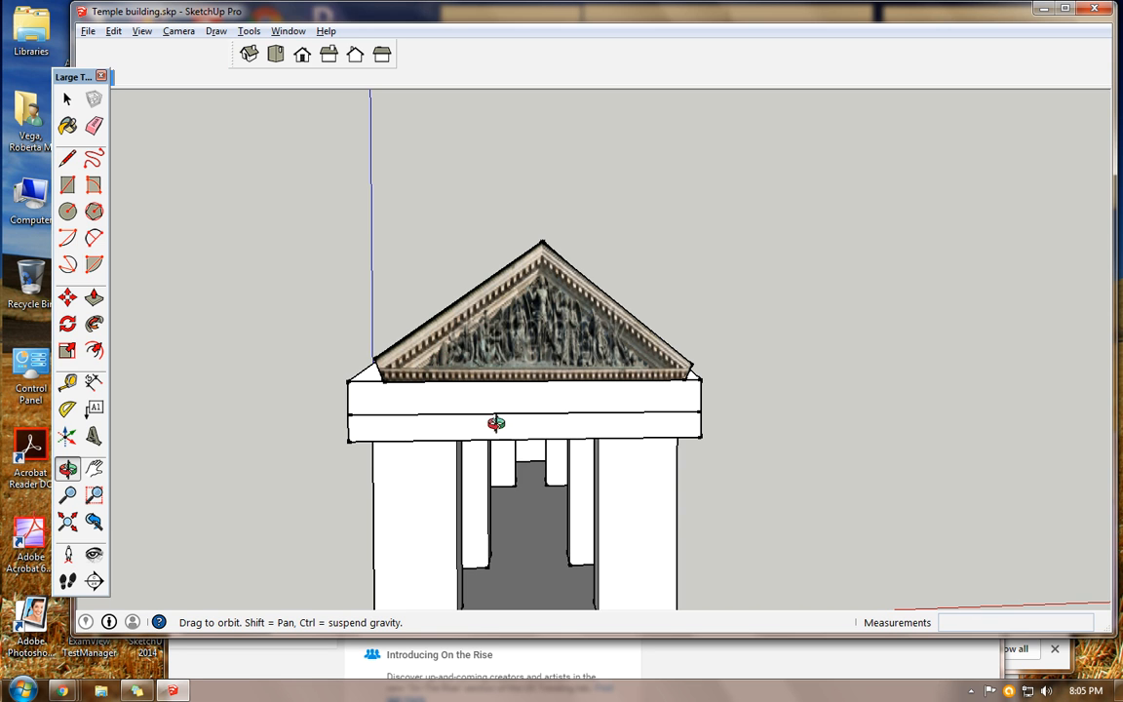
pyautogui.moveTo(541, 414)
pyautogui.mouseDown()
pyautogui.moveTo(541, 383)
pyautogui.moveTo(556, 396)
pyautogui.mouseUp()
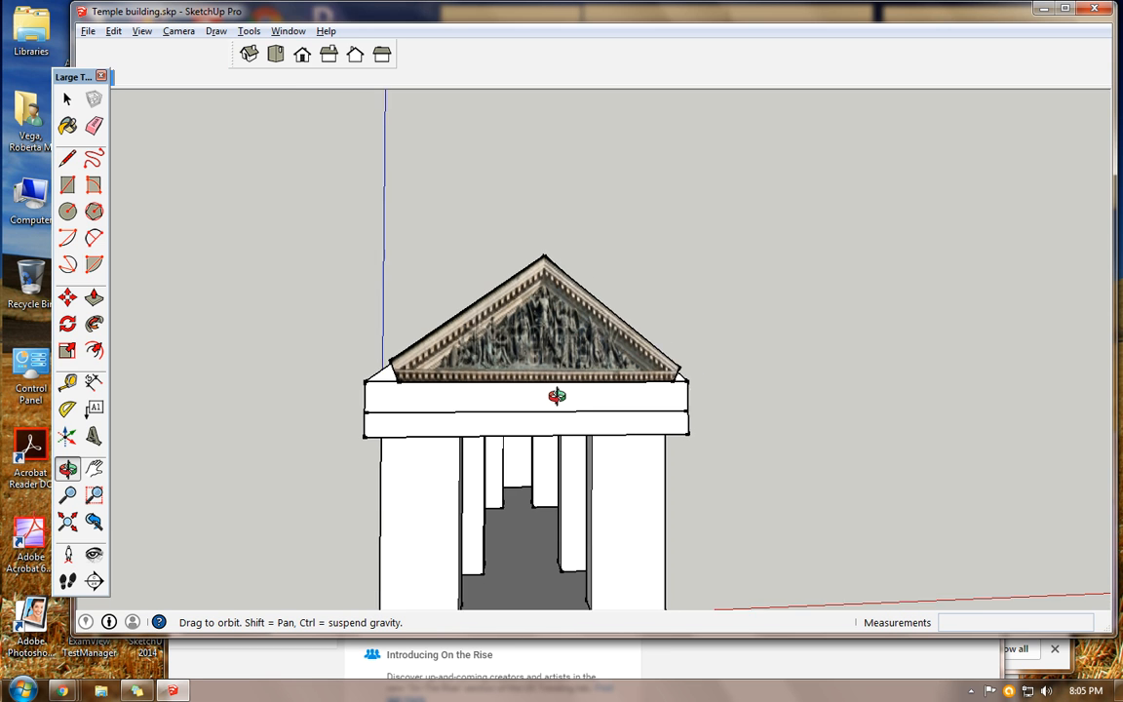
pyautogui.scroll(-1, 557, 396)
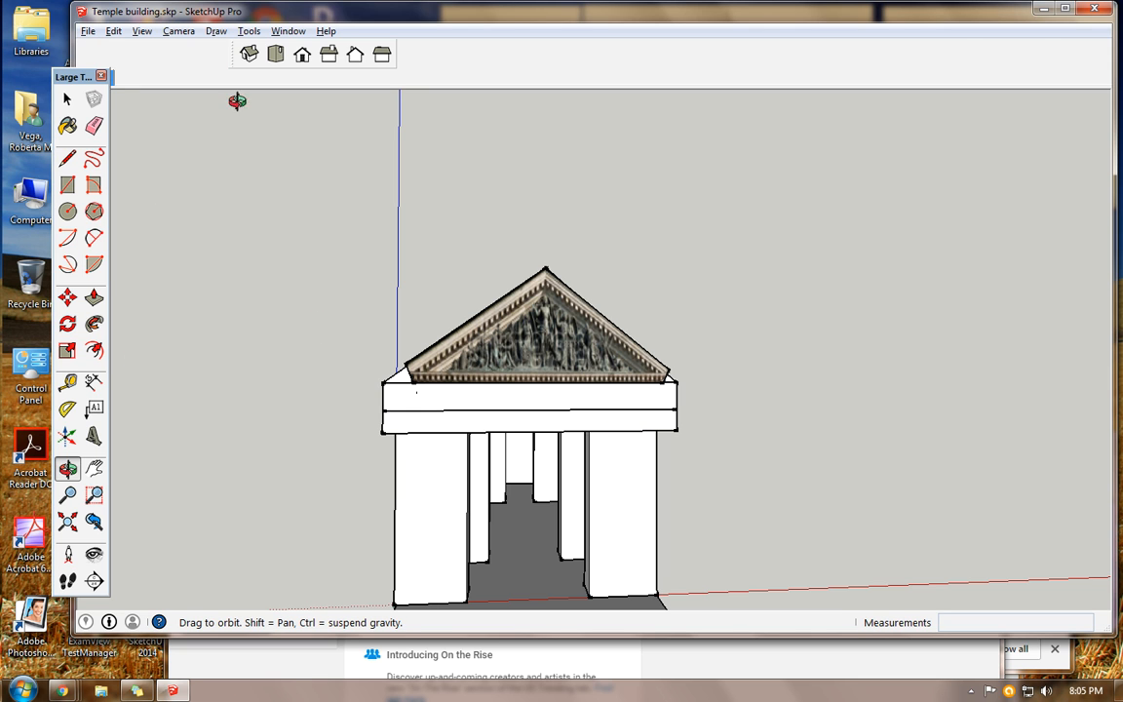
# Try to import sculpture.jpg as a texture for the temple's gable in the back view
pyautogui.click(355, 54)
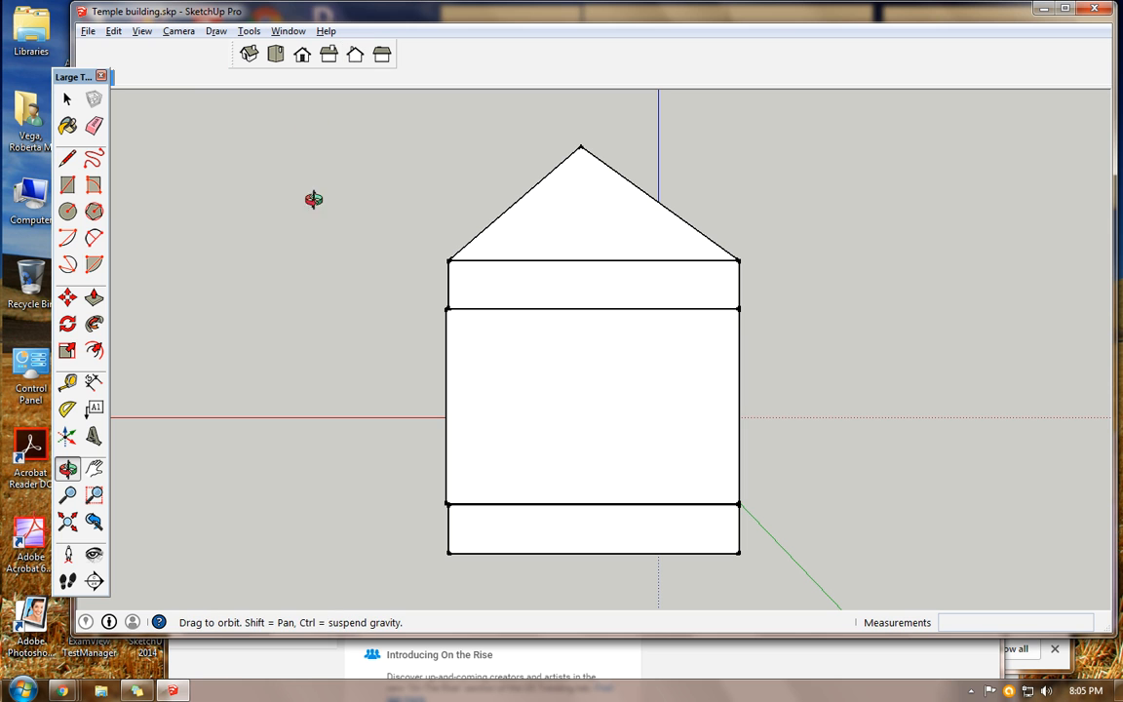
pyautogui.click(113, 31)
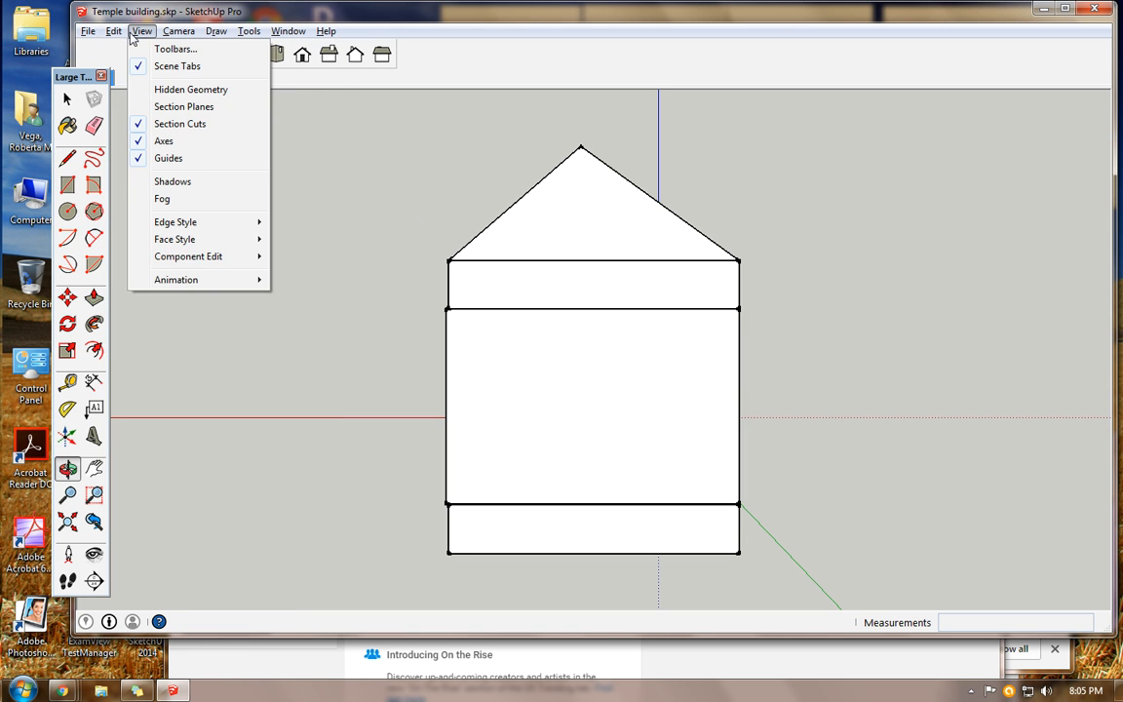
pyautogui.moveTo(89, 32)
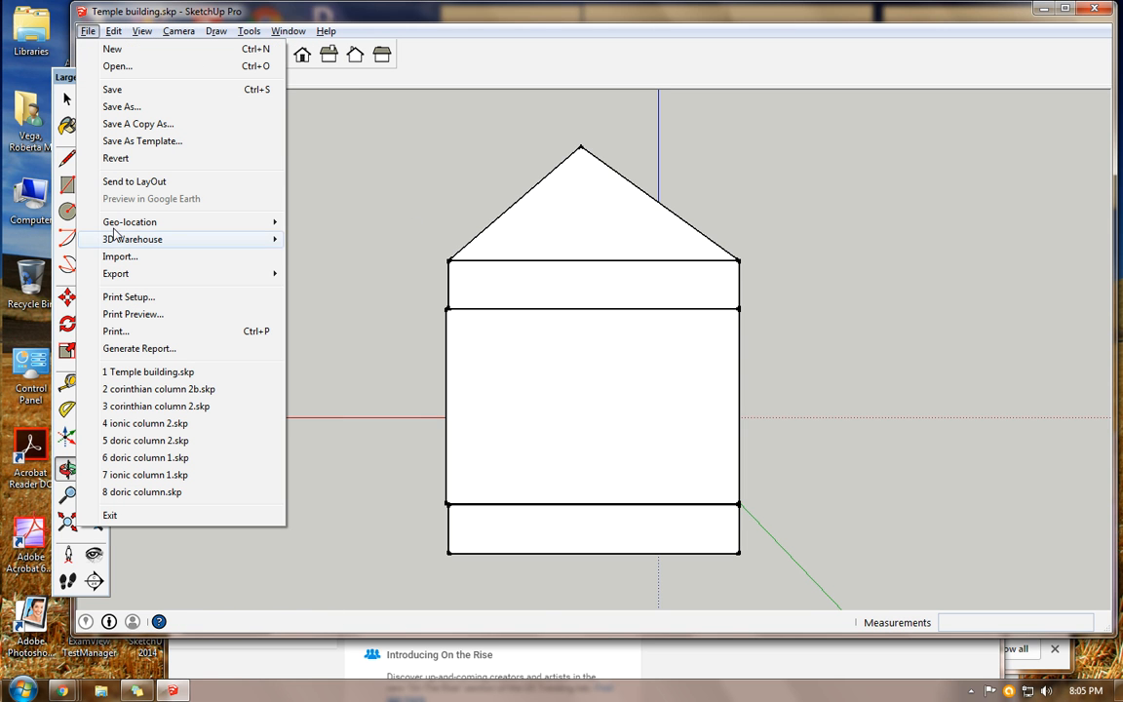
pyautogui.click(115, 257)
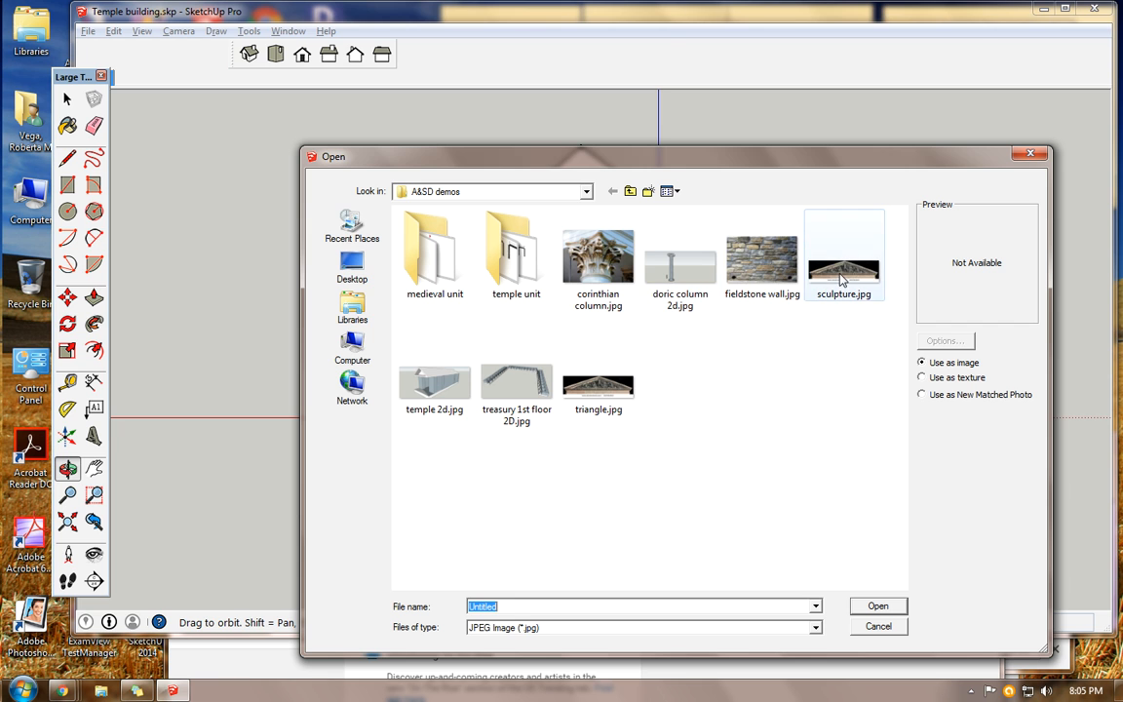
pyautogui.click(841, 280)
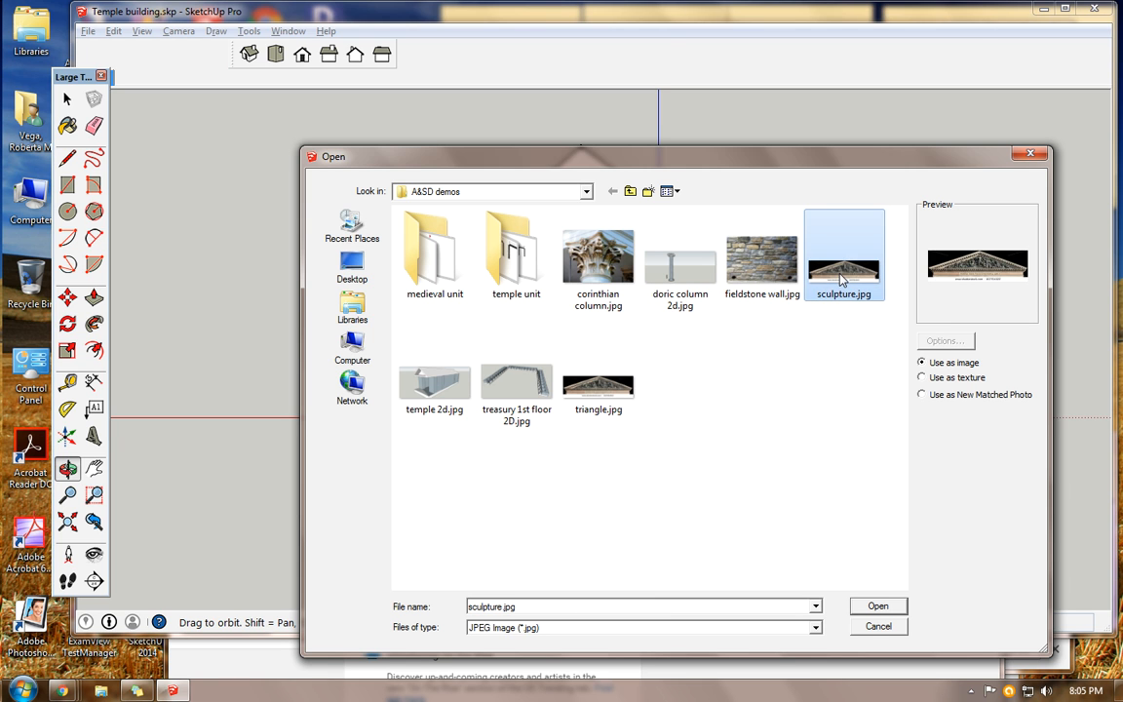
pyautogui.click(922, 378)
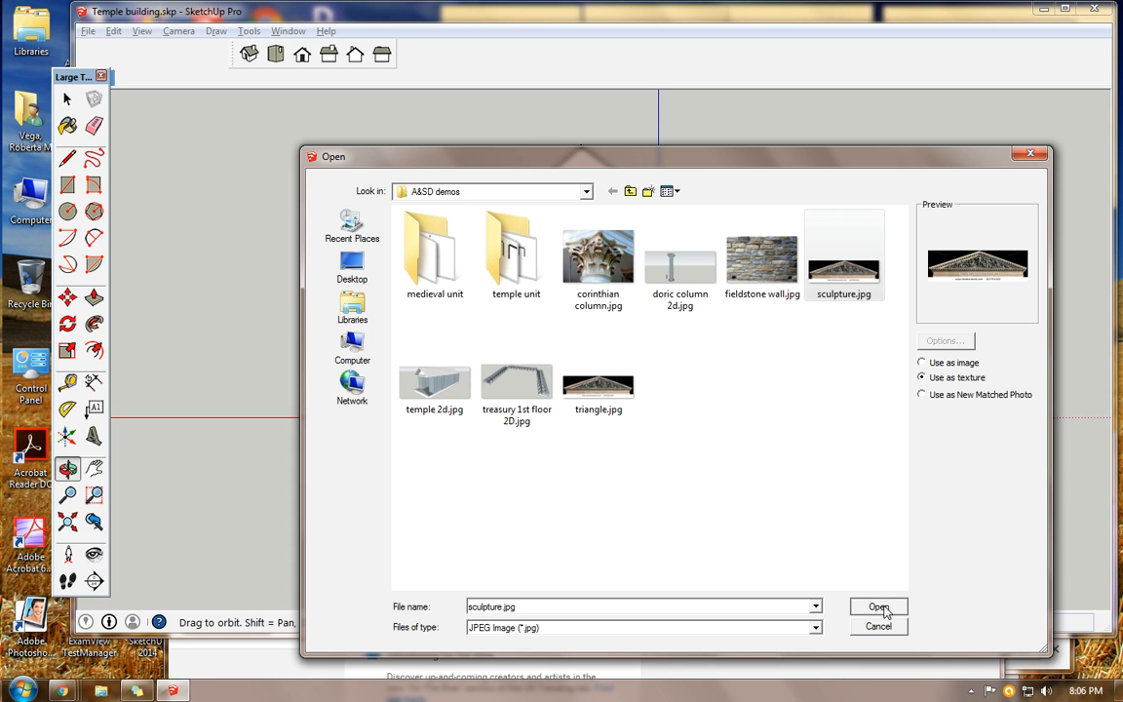
pyautogui.click(877, 606)
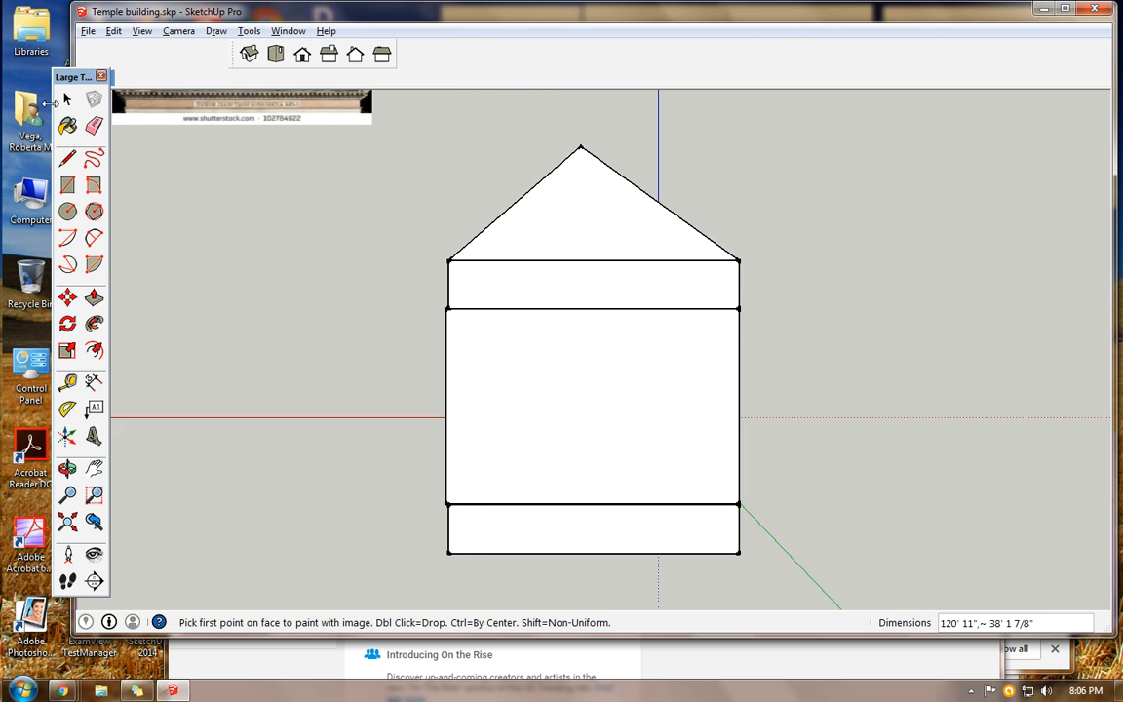
pyautogui.click(67, 98)
# Try to import sculpture.jpg as a texture onto the back gable while editing the roof group
pyautogui.click(543, 235)
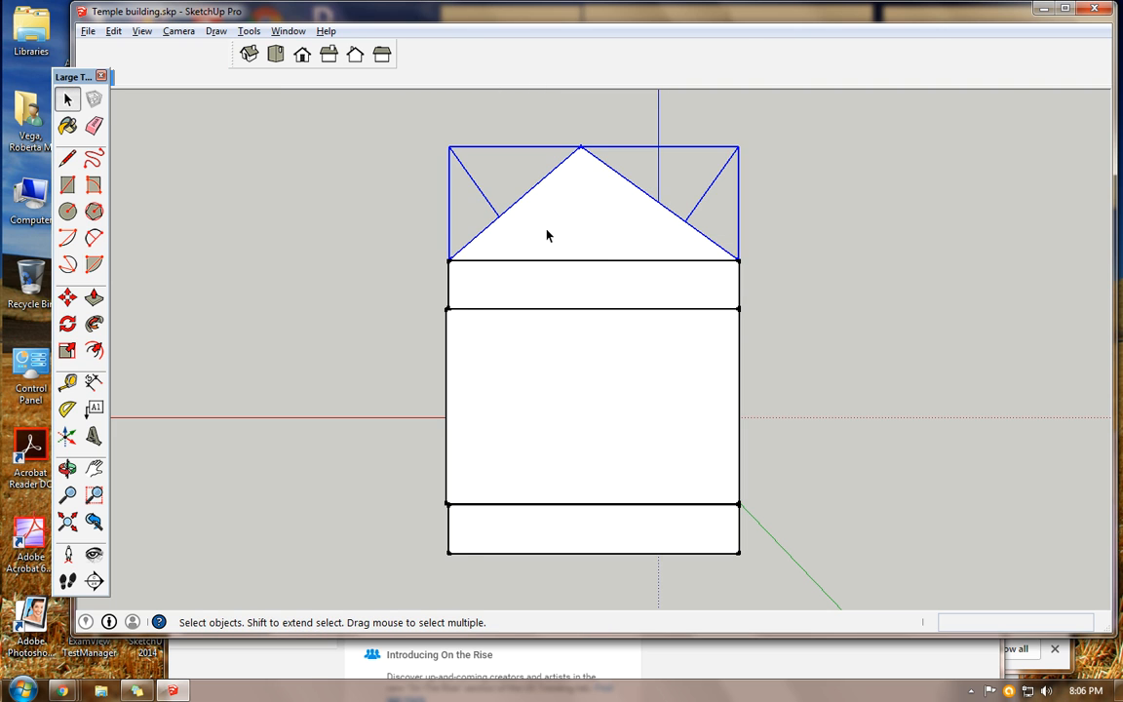
pyautogui.doubleClick(543, 234)
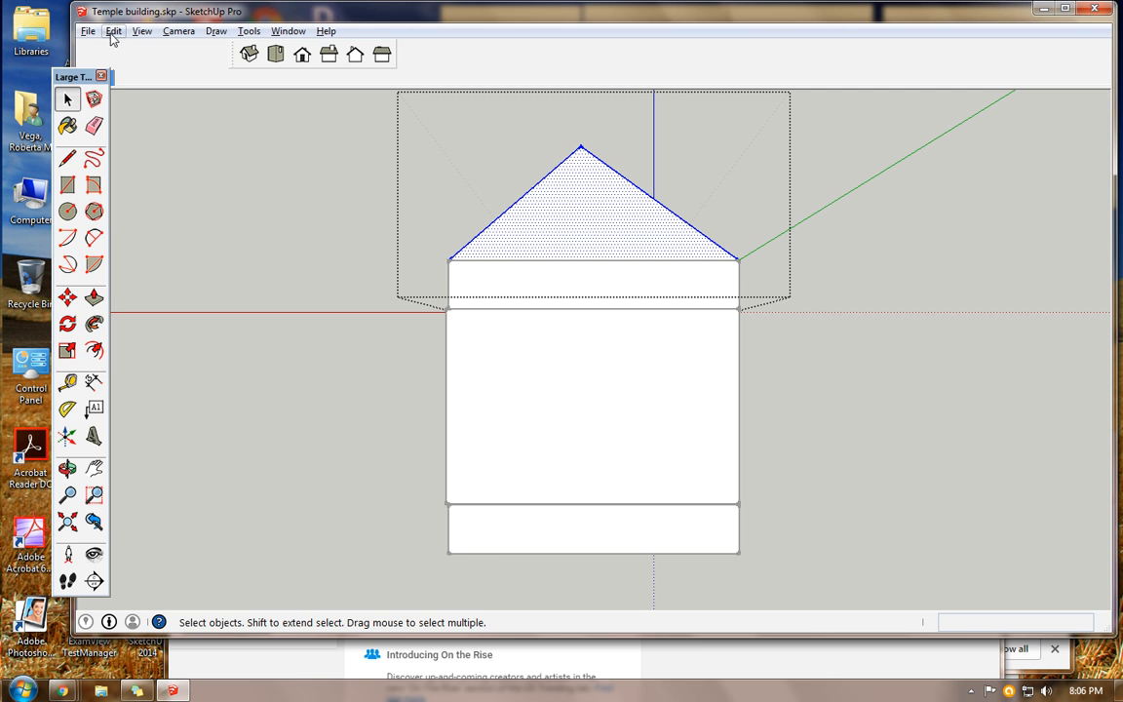
pyautogui.click(88, 31)
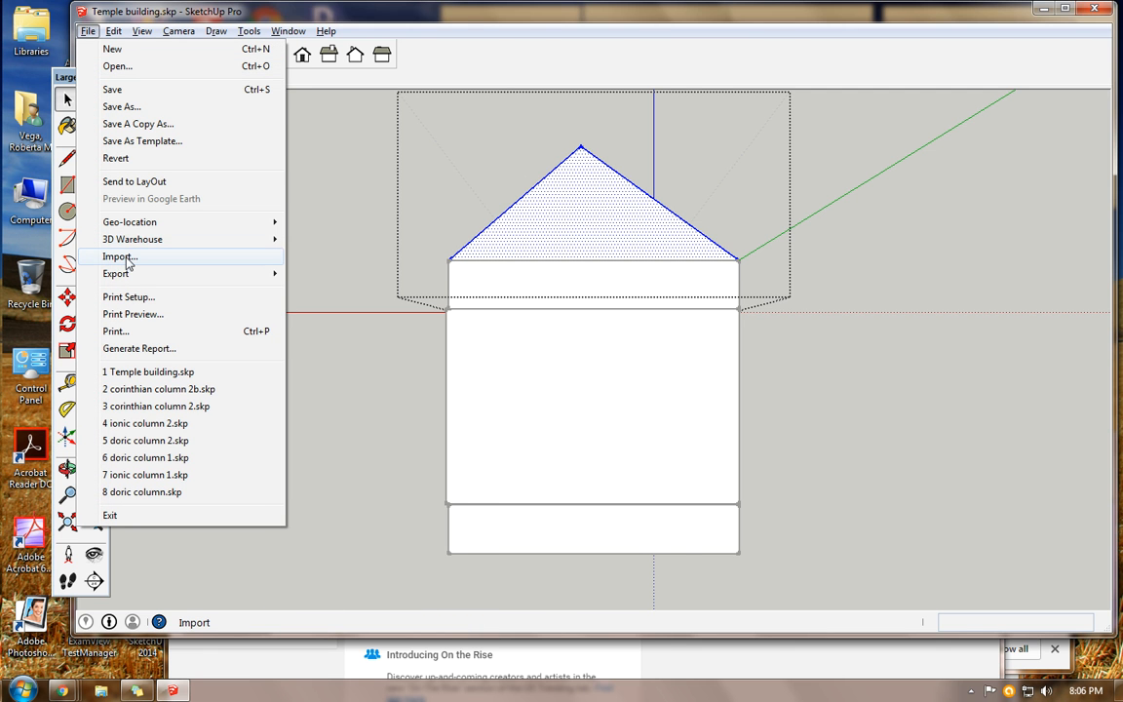
pyautogui.click(119, 258)
pyautogui.click(828, 281)
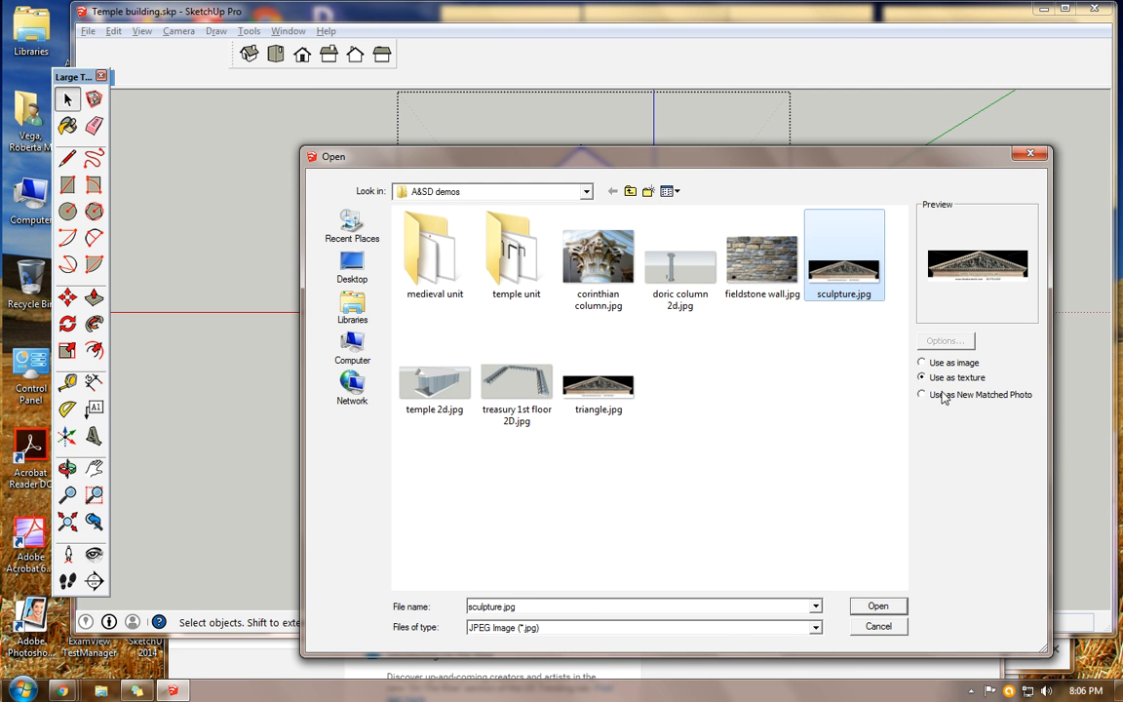
pyautogui.click(878, 606)
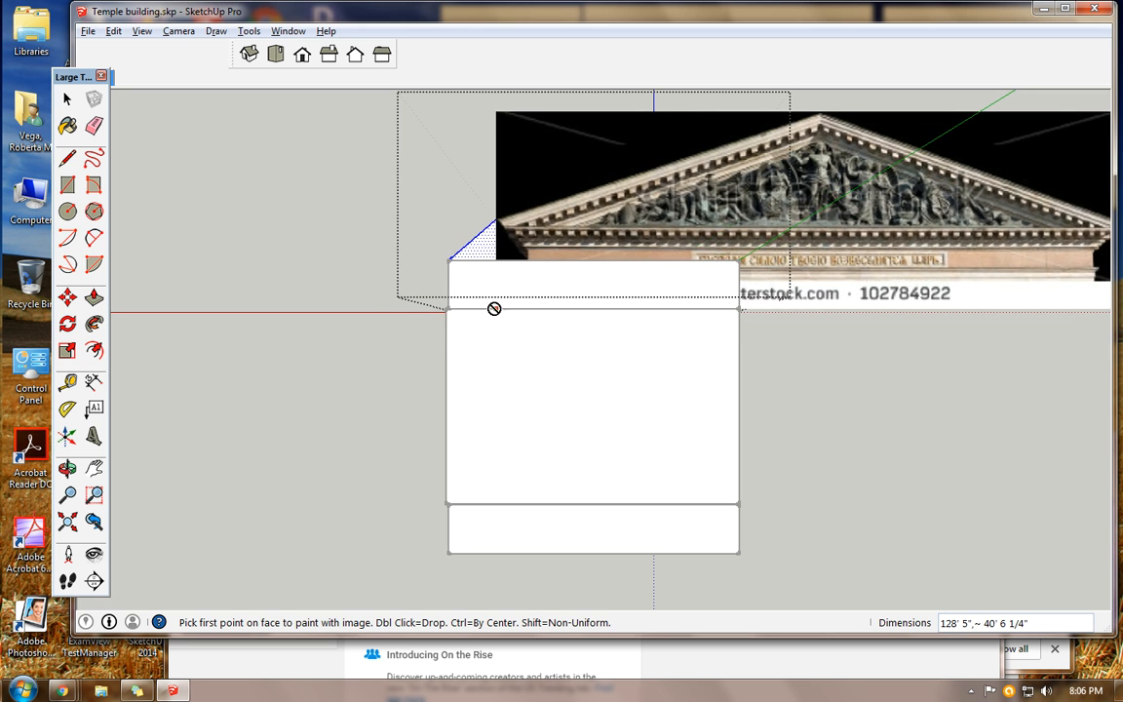
pyautogui.click(68, 98)
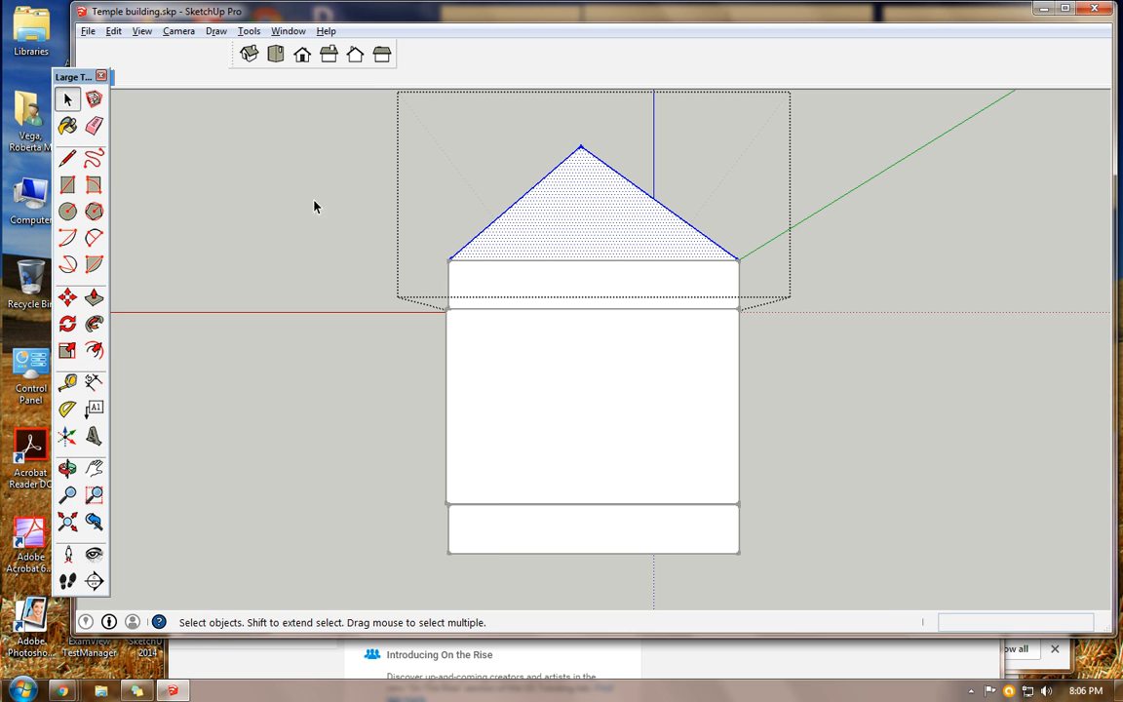
pyautogui.click(192, 137)
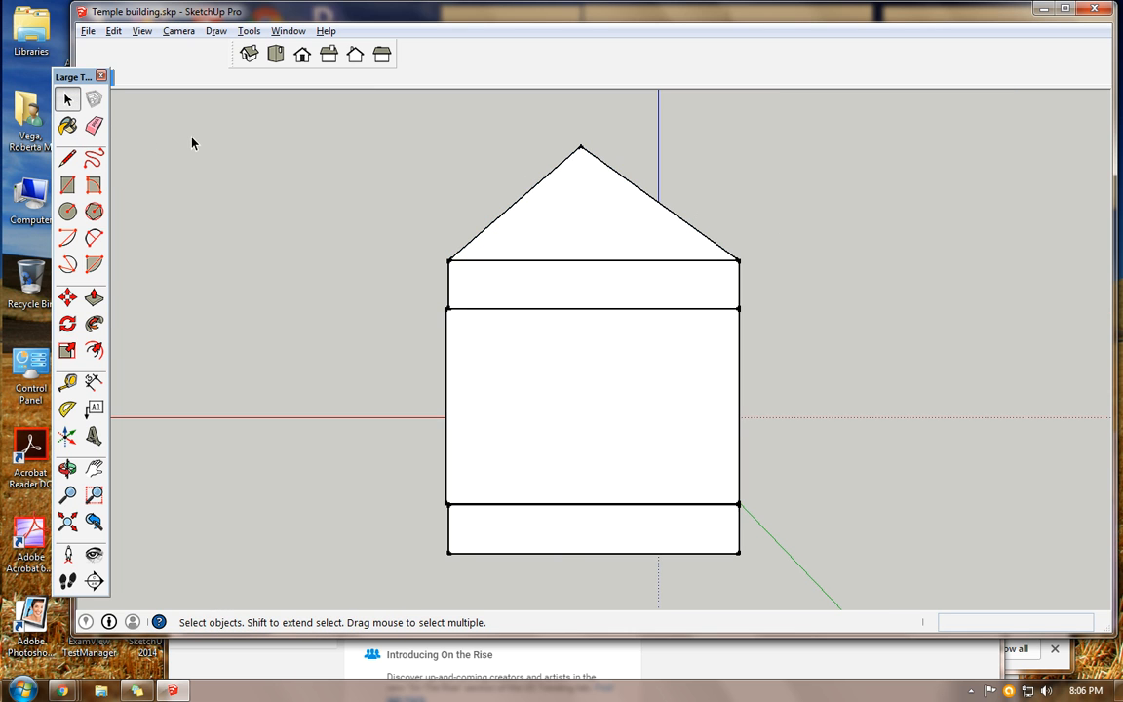
# Import sculpture.jpg as an image and place it beside the back gable, about 34' high
pyautogui.click(88, 31)
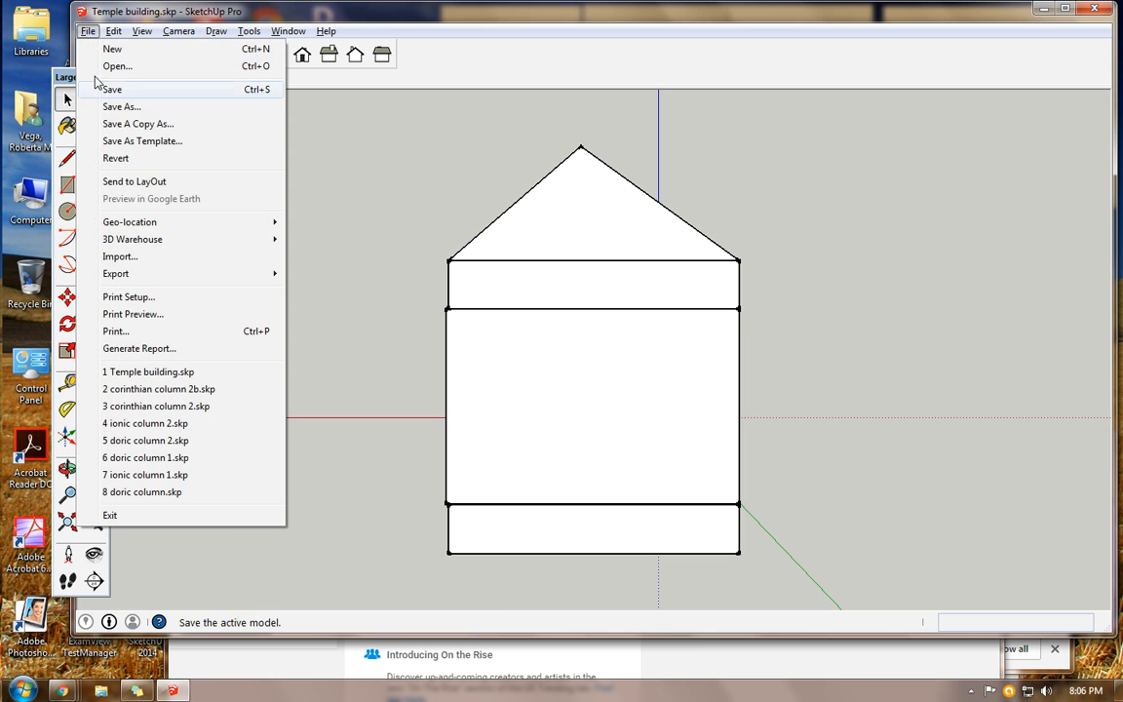
pyautogui.click(119, 257)
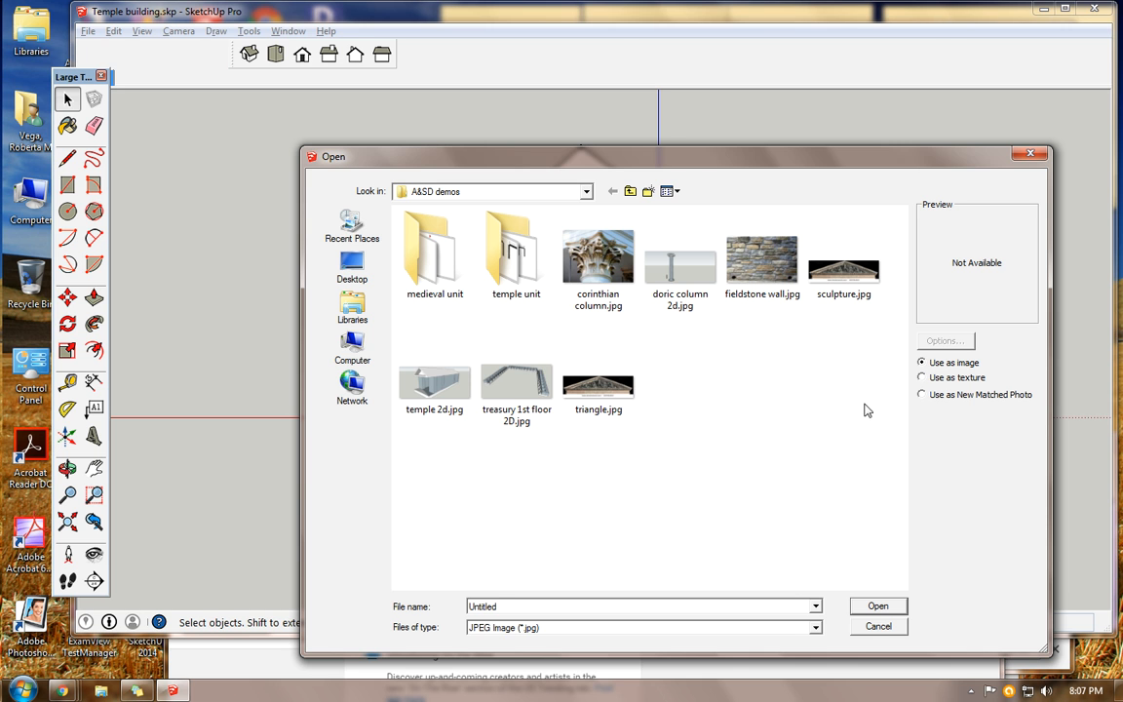
pyautogui.click(885, 610)
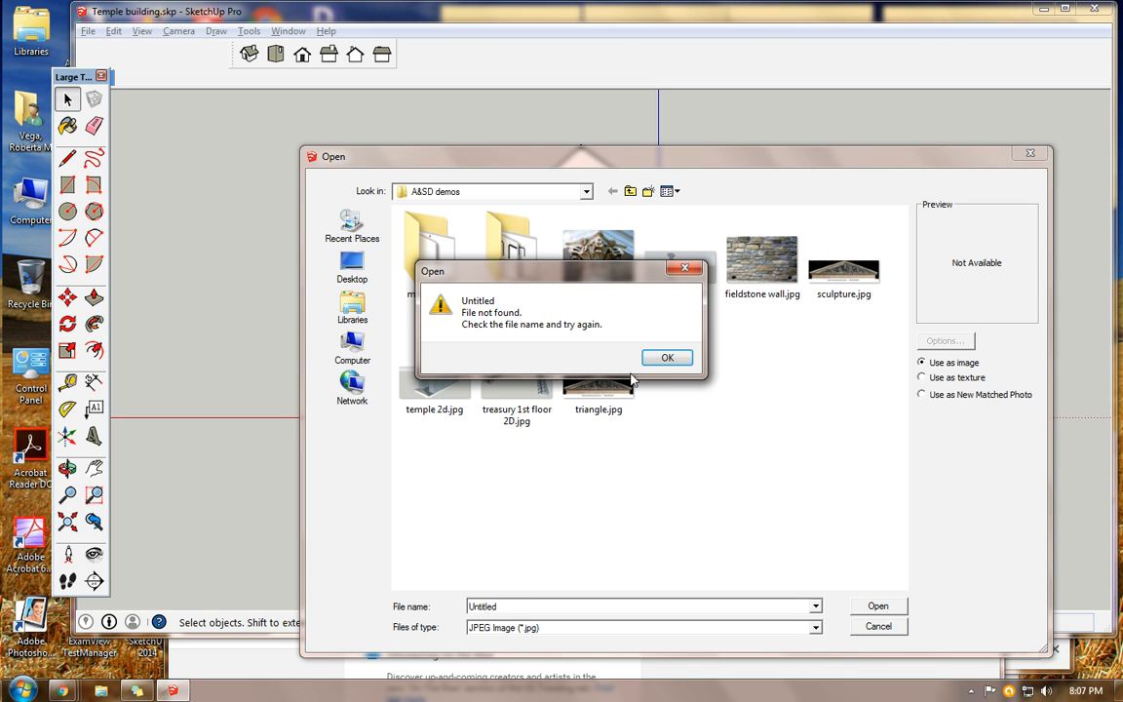
pyautogui.click(666, 358)
pyautogui.click(842, 271)
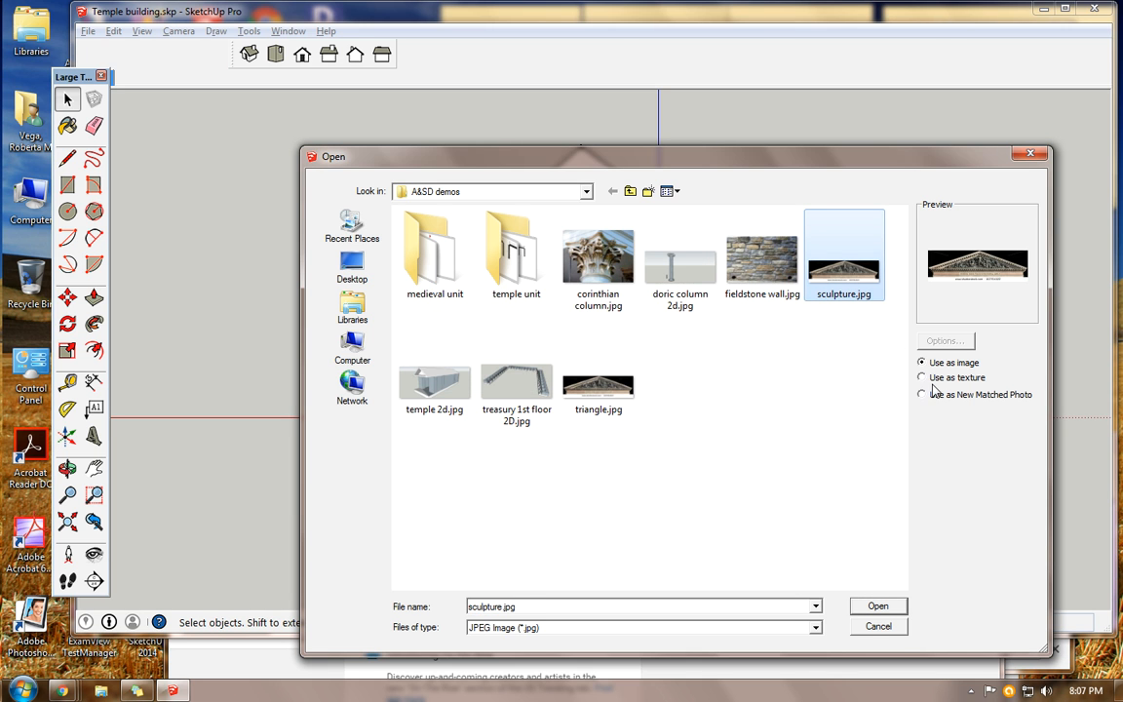
pyautogui.click(876, 606)
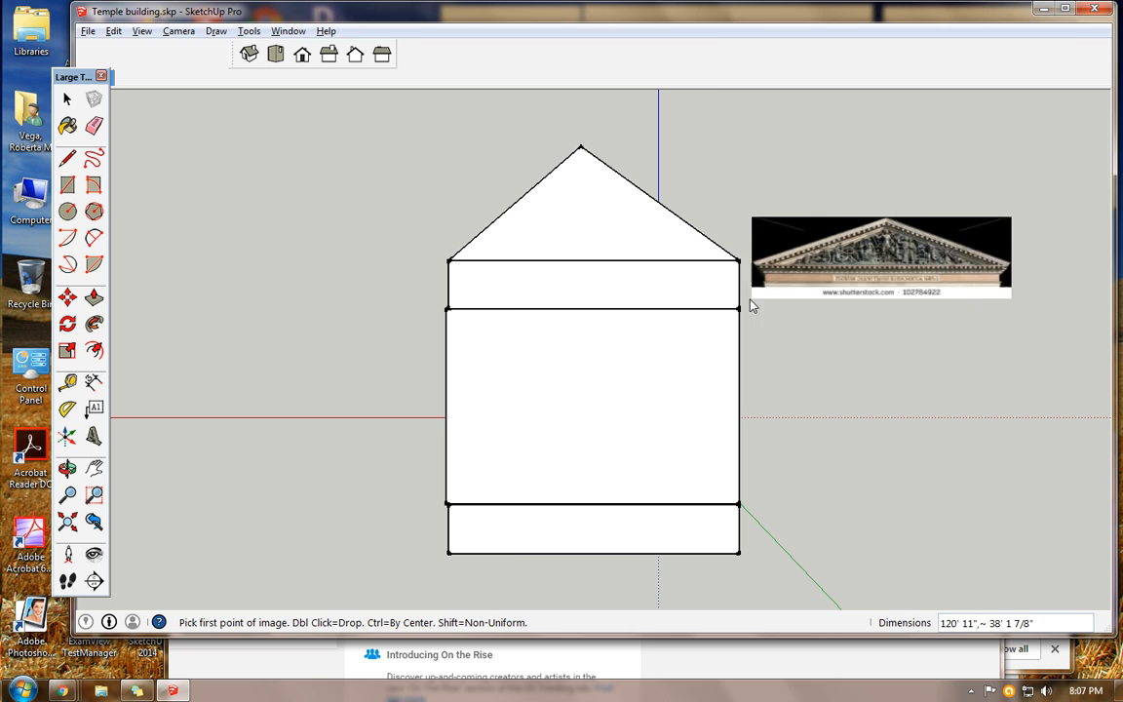
pyautogui.click(733, 290)
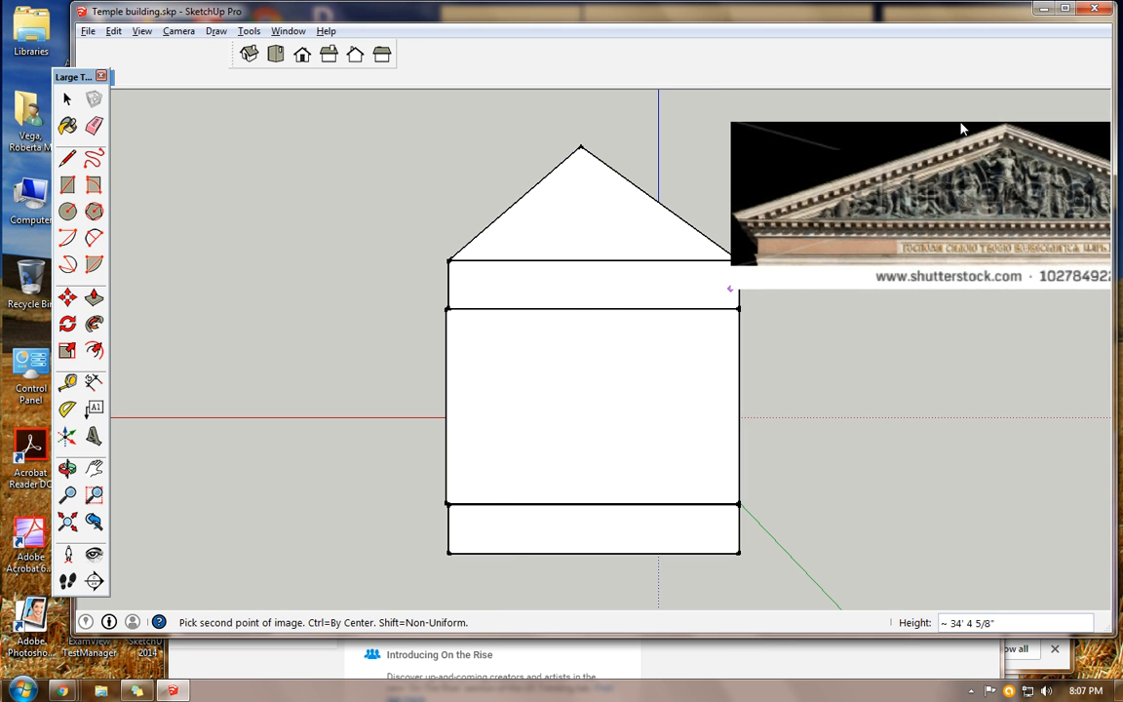
pyautogui.click(930, 143)
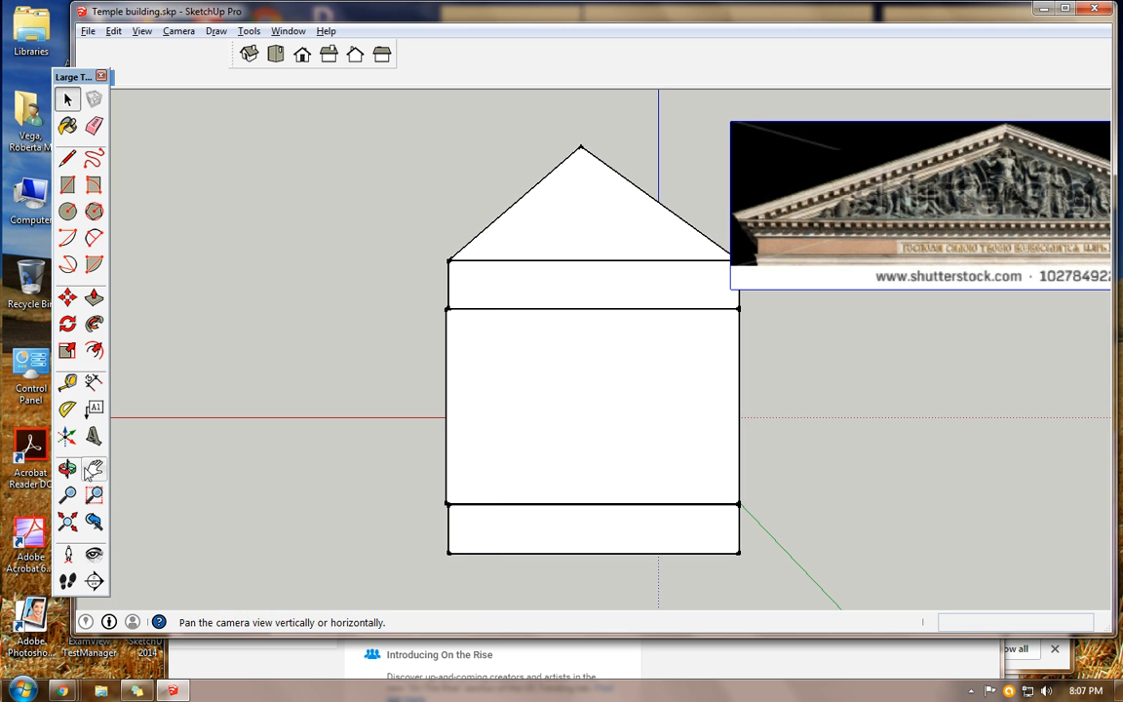
# Explode the imported sculpture image into an editable textured face
pyautogui.click(93, 468)
pyautogui.moveTo(851, 392)
pyautogui.mouseDown(button='middle')
pyautogui.moveTo(714, 401)
pyautogui.moveTo(526, 443)
pyautogui.moveTo(556, 472)
pyautogui.mouseUp(button='middle')
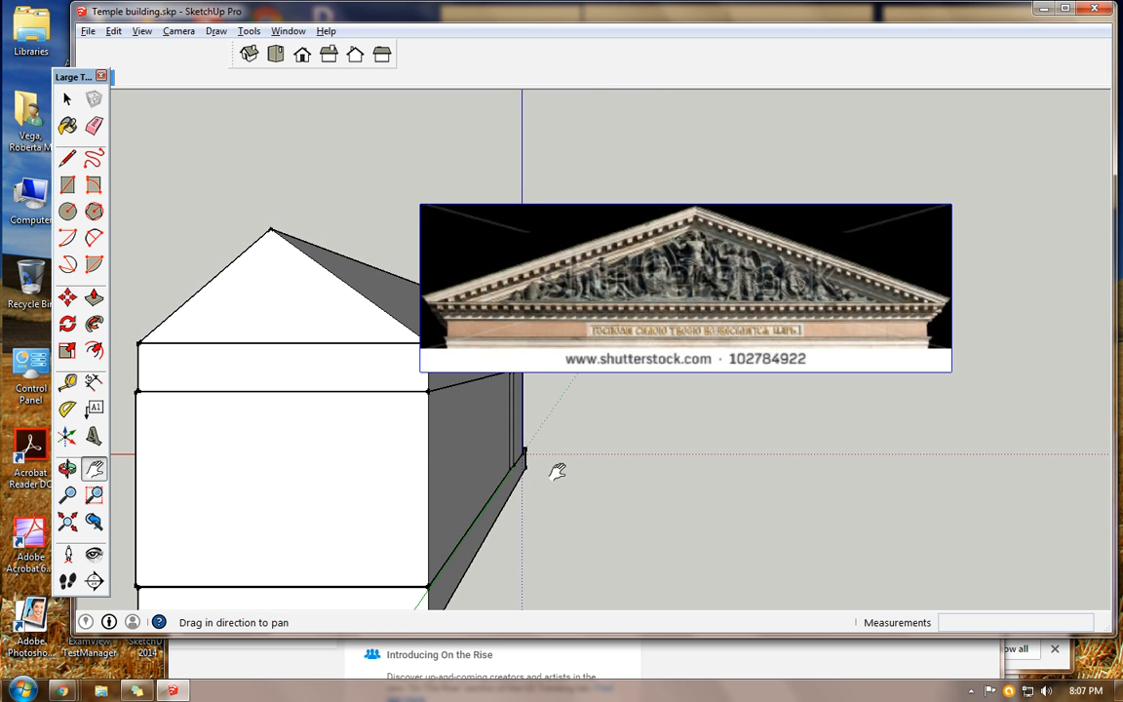
pyautogui.press('space')
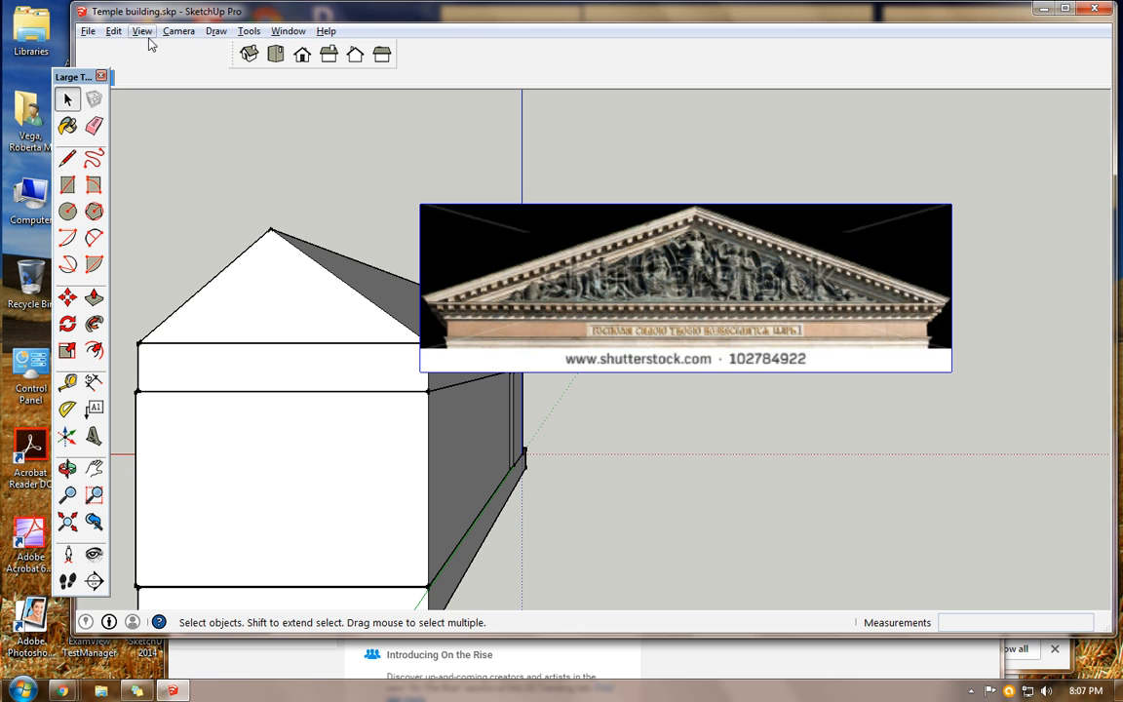
pyautogui.click(114, 33)
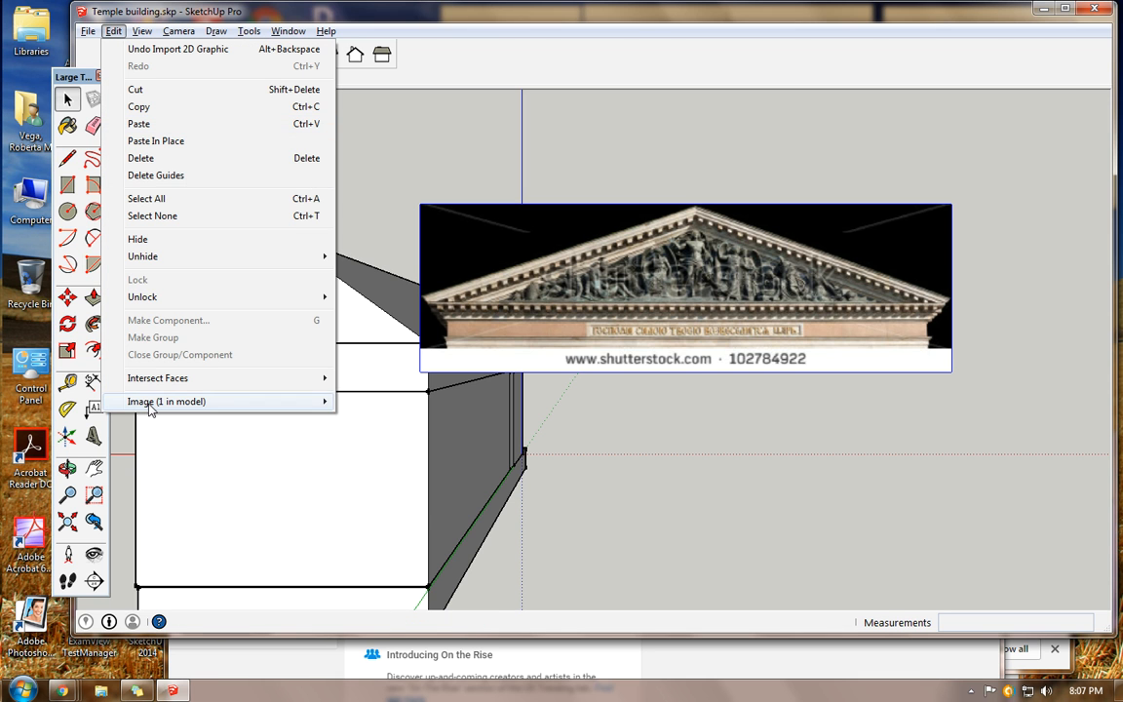
pyautogui.moveTo(151, 410)
pyautogui.click(365, 401)
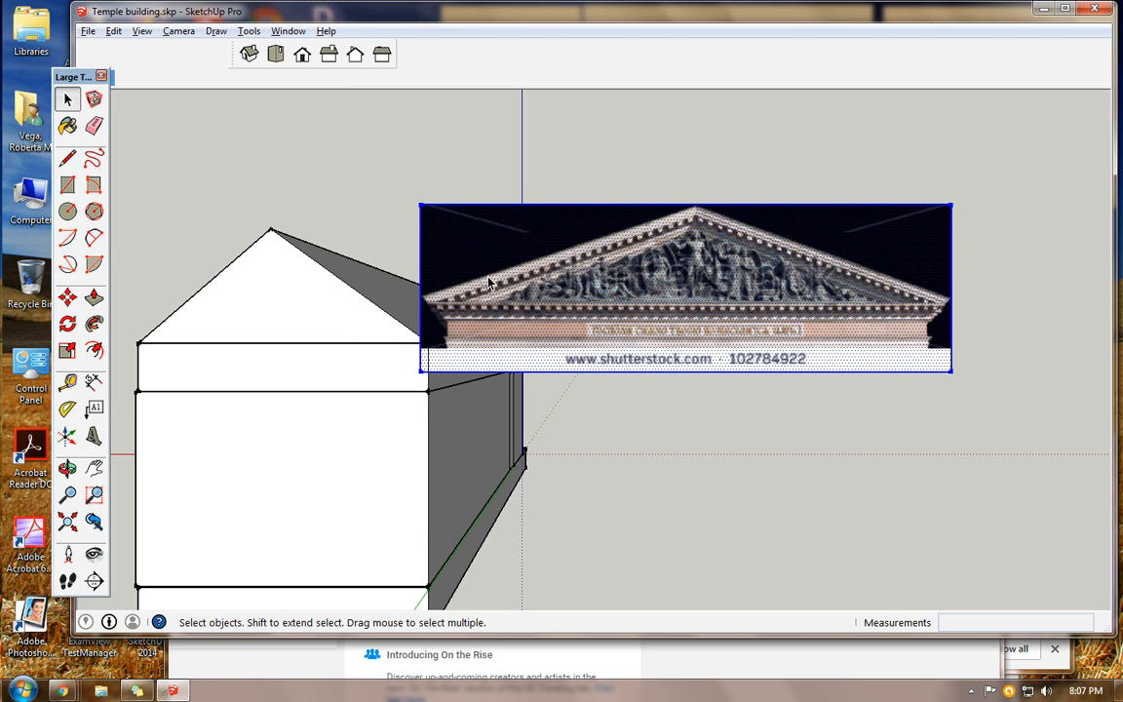
# Outline the triangular relief inside the image's pediment with three lines, its base about 90' 10" long
pyautogui.click(67, 157)
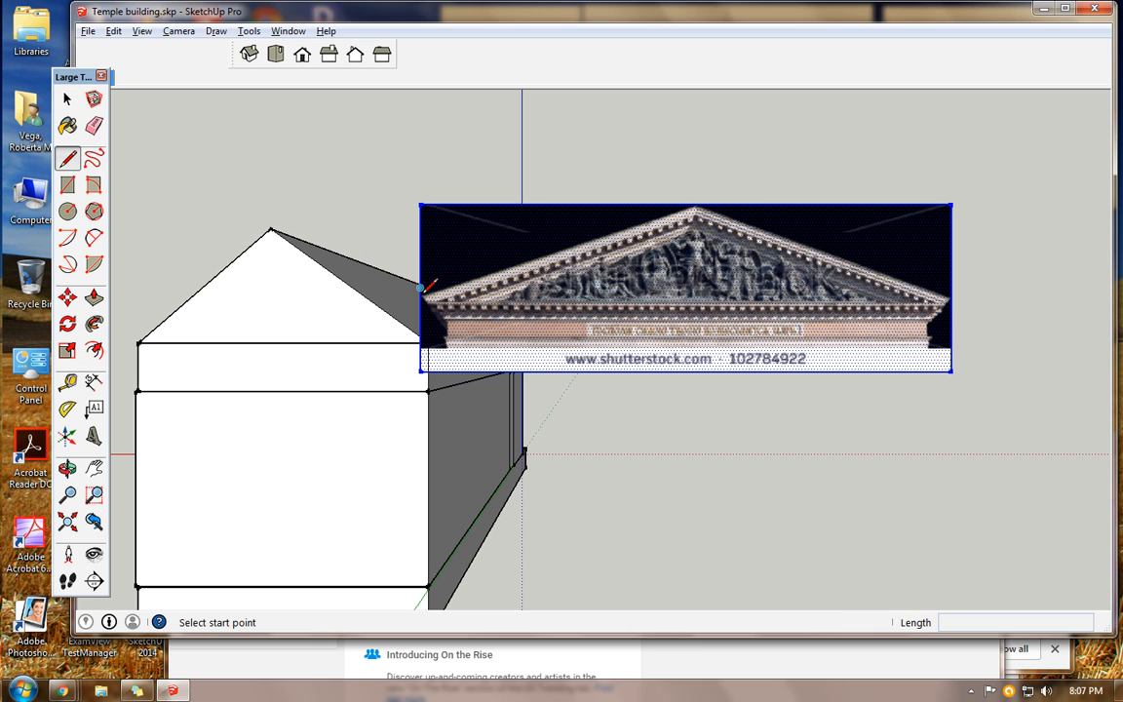
pyautogui.click(492, 296)
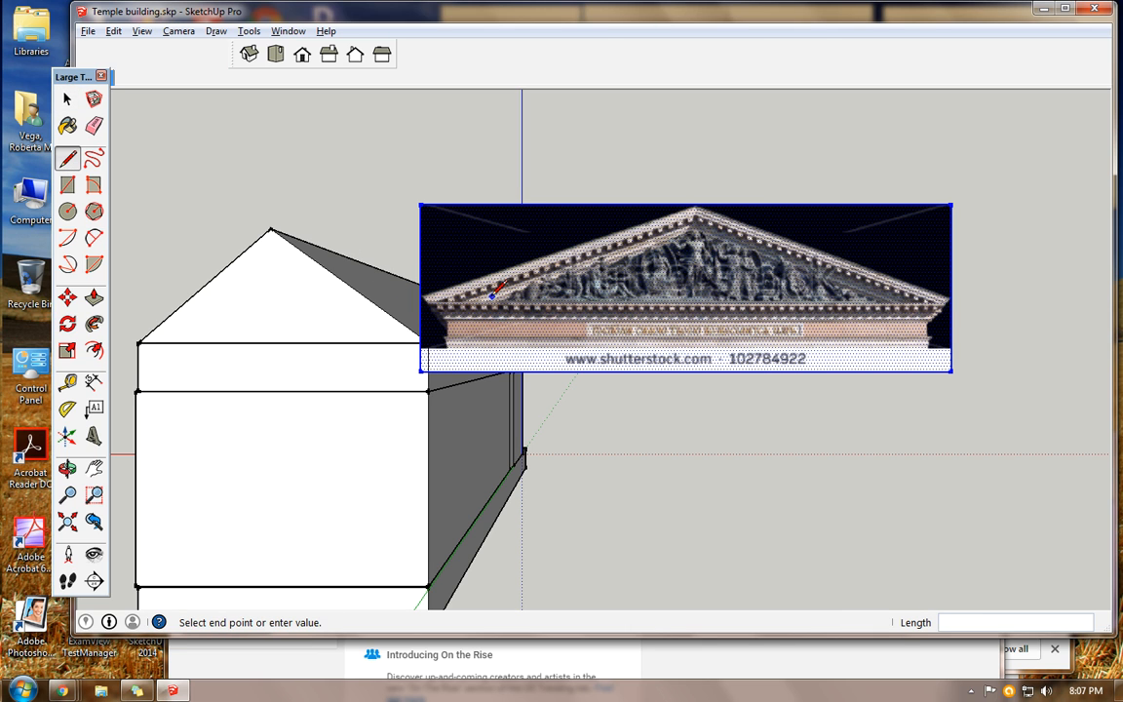
pyautogui.click(693, 221)
pyautogui.click(935, 298)
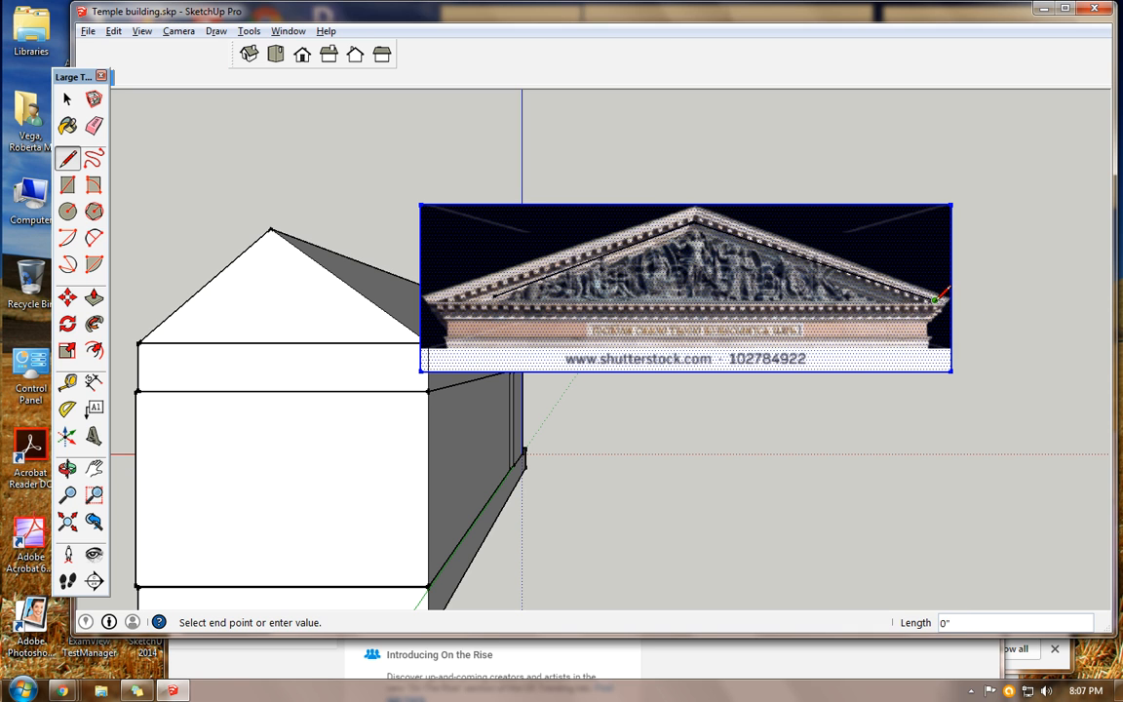
pyautogui.click(495, 299)
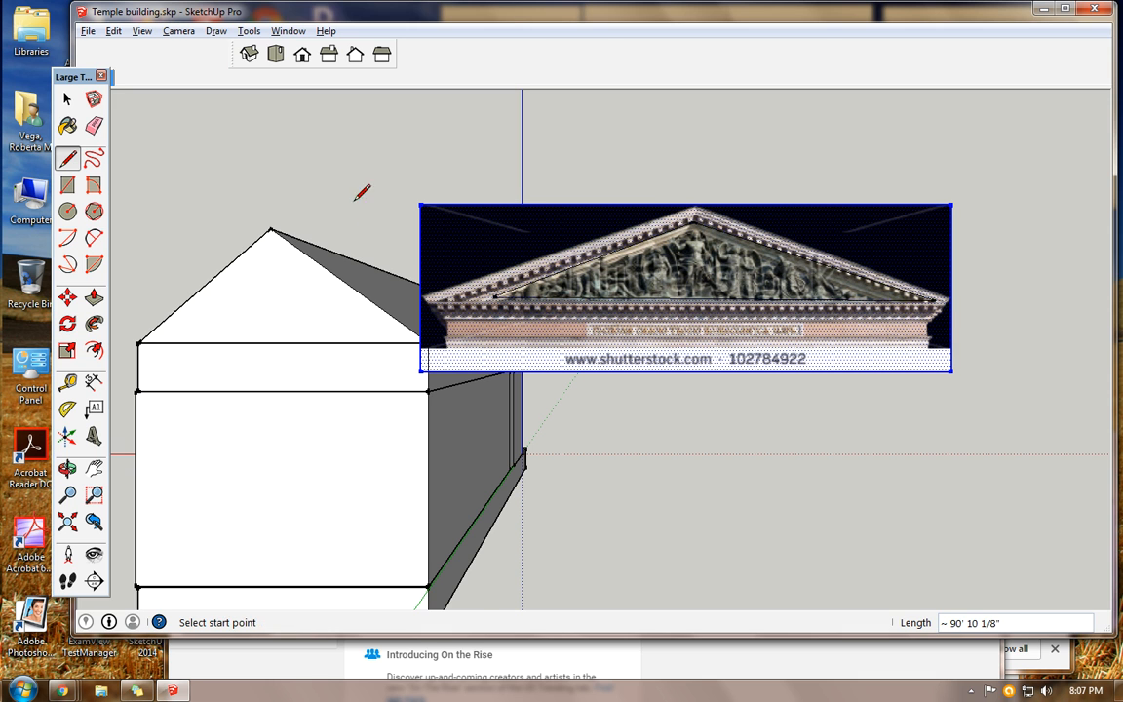
# Delete the image area outside the triangular outline and its four border edges
pyautogui.click(67, 99)
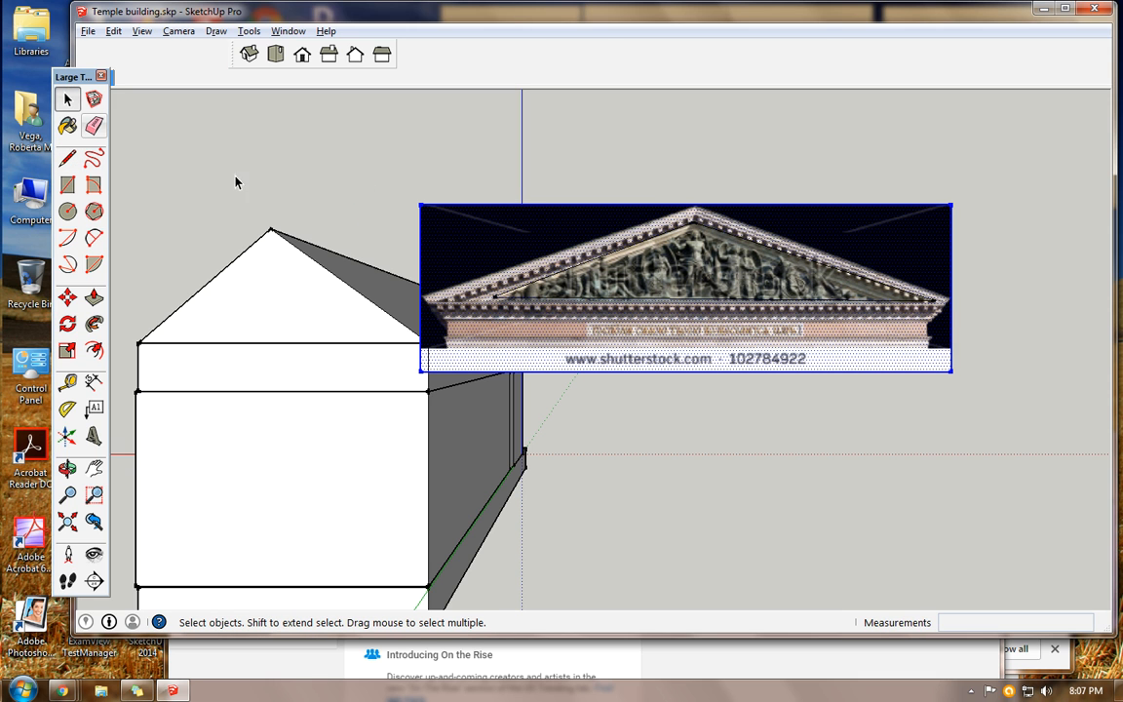
pyautogui.click(451, 250)
pyautogui.press('Delete')
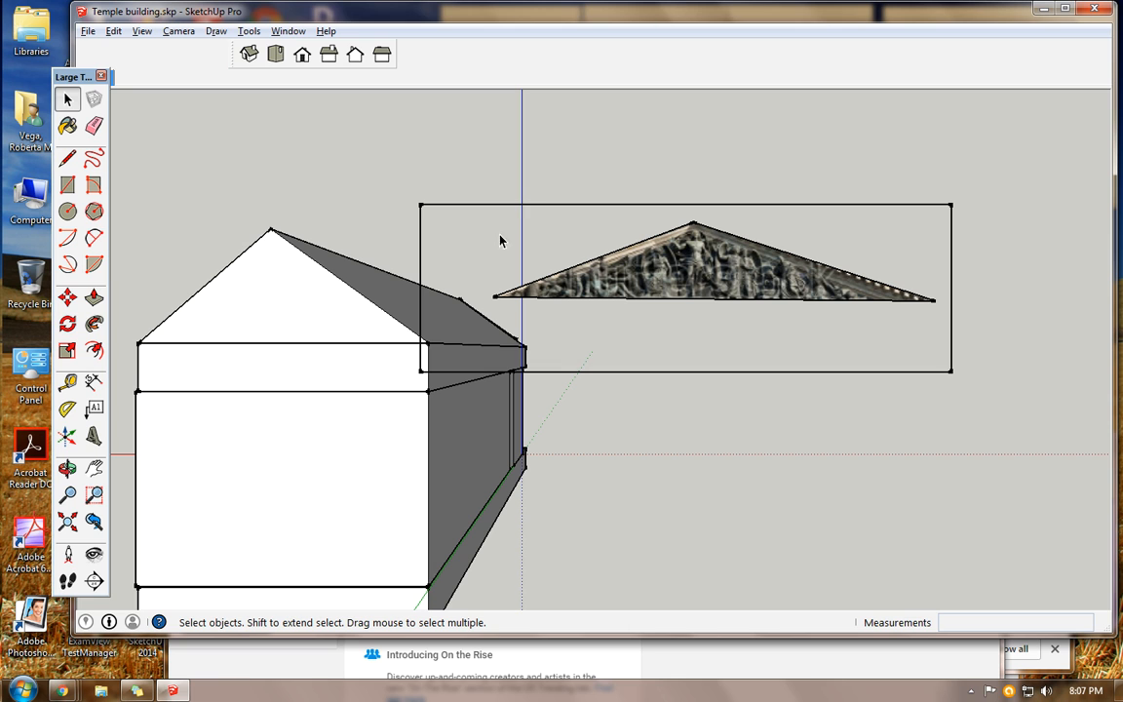
pyautogui.click(518, 205)
pyautogui.press('Delete')
pyautogui.click(951, 283)
pyautogui.press('Delete')
pyautogui.click(890, 373)
pyautogui.press('Delete')
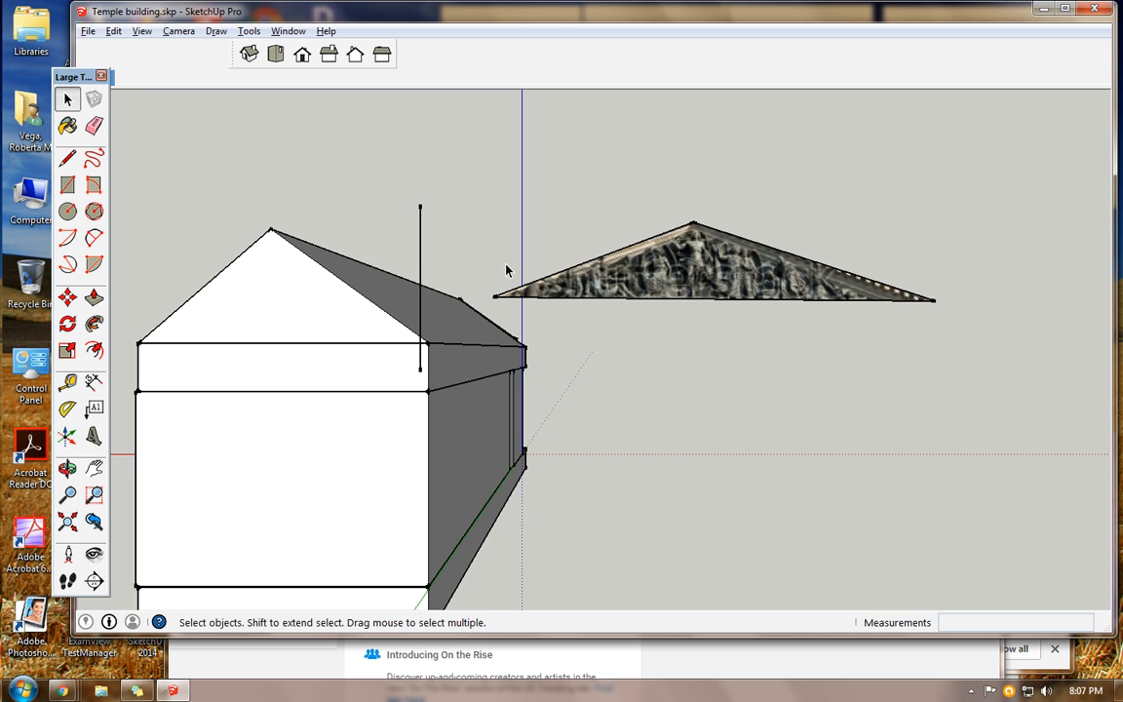
pyautogui.click(419, 256)
pyautogui.press('Delete')
# Move the cut-out sculpture triangle over the temple's back gable, roughly centred beneath its peak
pyautogui.click(68, 102)
pyautogui.click(67, 297)
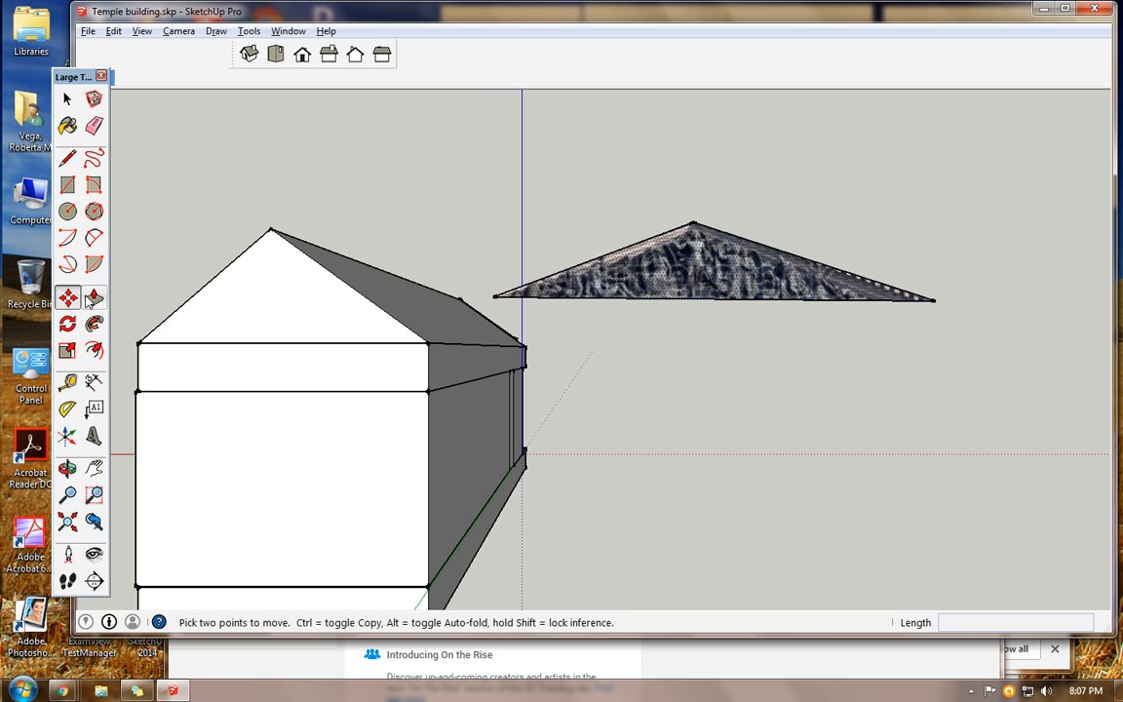
pyautogui.click(752, 283)
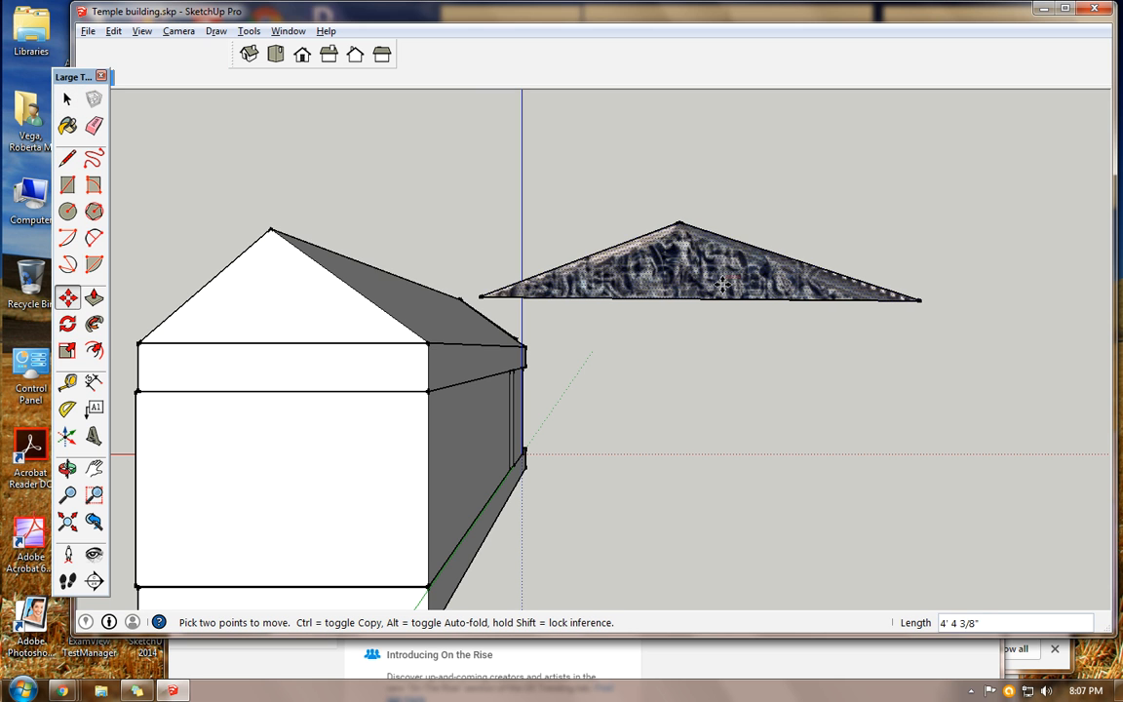
pyautogui.click(301, 342)
pyautogui.click(94, 468)
pyautogui.moveTo(210, 429); pyautogui.dragTo(401, 443)
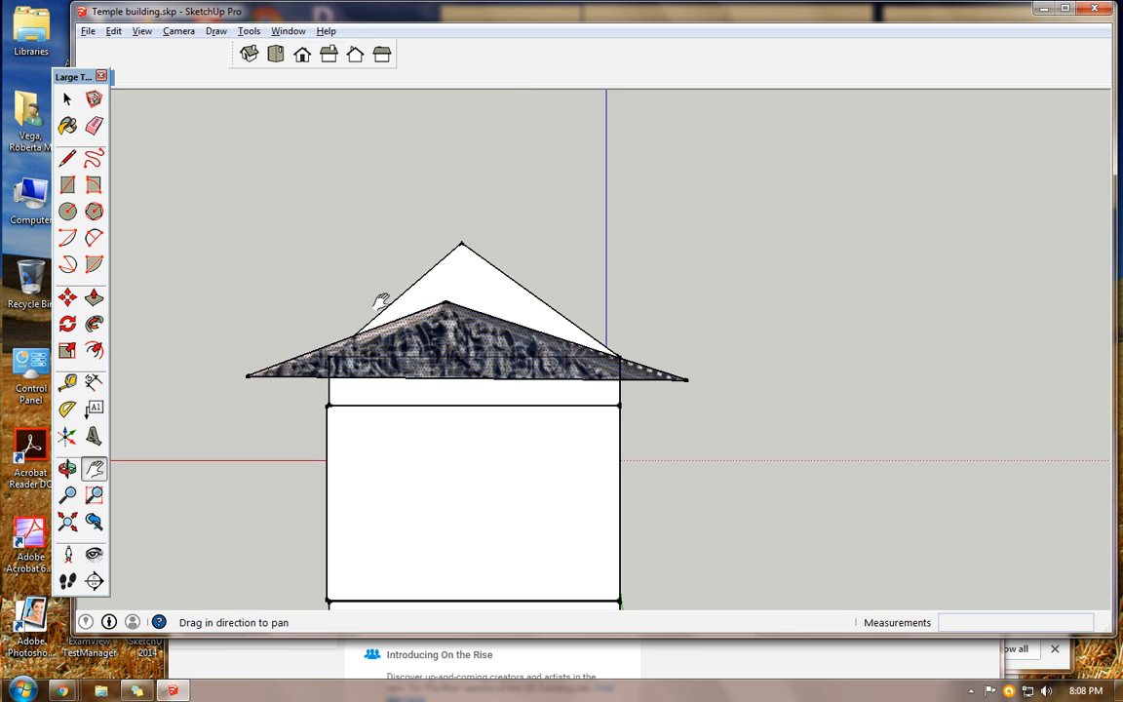
# Scale the sculpture triangle taller to reach the gable's peak height and narrow it from both sides to roughly the gable's width
pyautogui.click(67, 351)
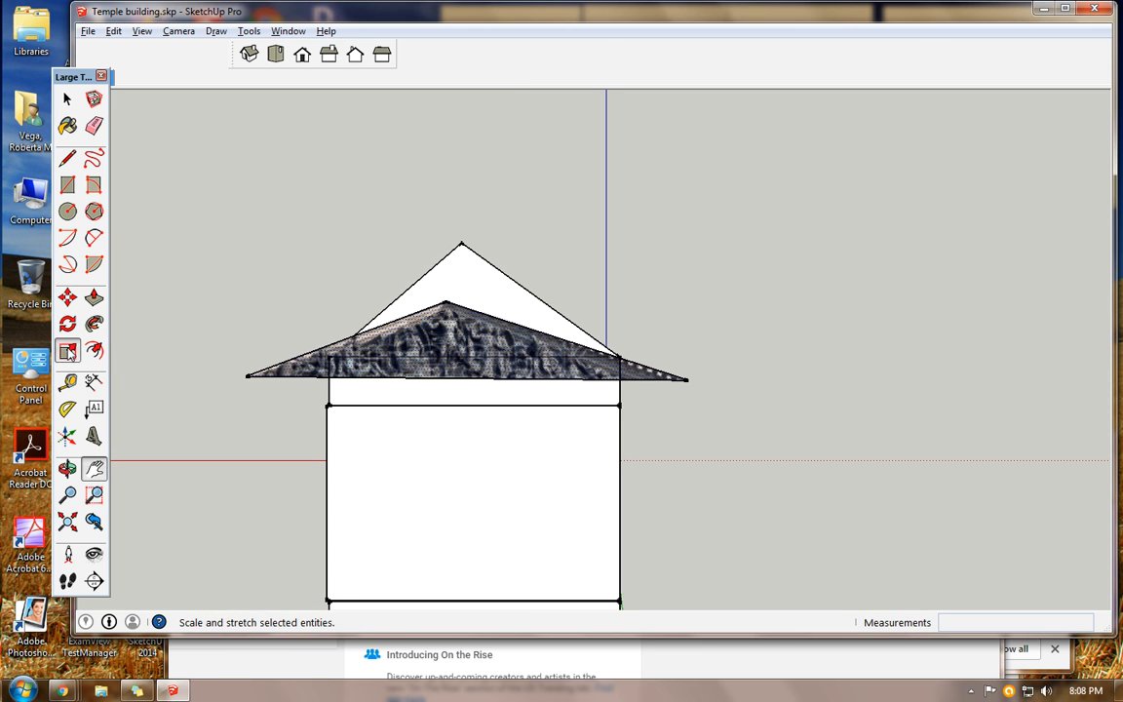
pyautogui.moveTo(466, 301); pyautogui.dragTo(475, 243)
pyautogui.moveTo(245, 310); pyautogui.dragTo(312, 311)
pyautogui.moveTo(688, 313); pyautogui.dragTo(624, 312)
pyautogui.moveTo(628, 378); pyautogui.dragTo(630, 367)
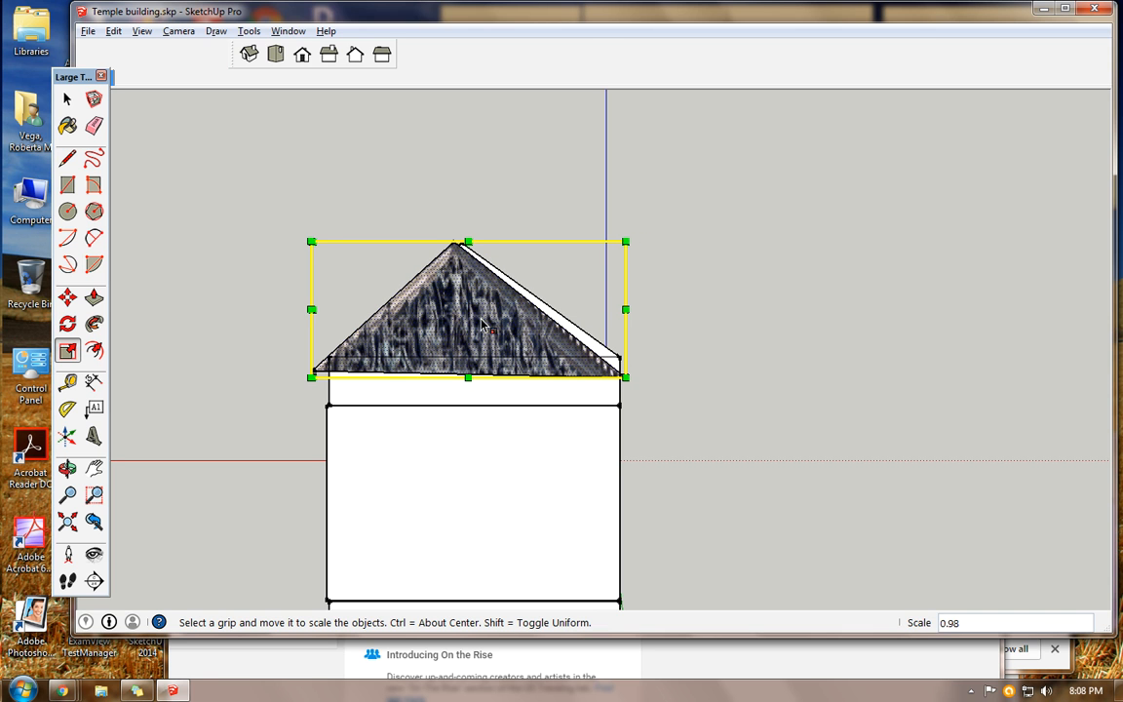
# Move the sculpture triangle about 1' 9 7/16" so its apex meets the back gable's peak
pyautogui.click(67, 297)
pyautogui.click(410, 310)
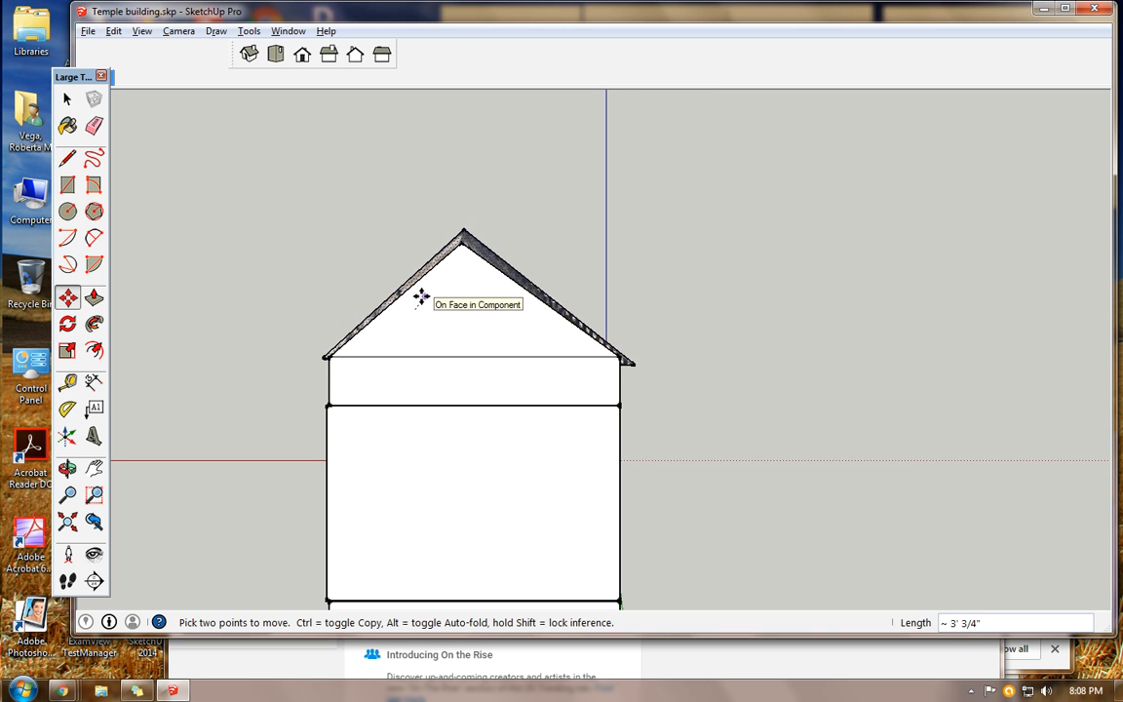
pyautogui.click(420, 307)
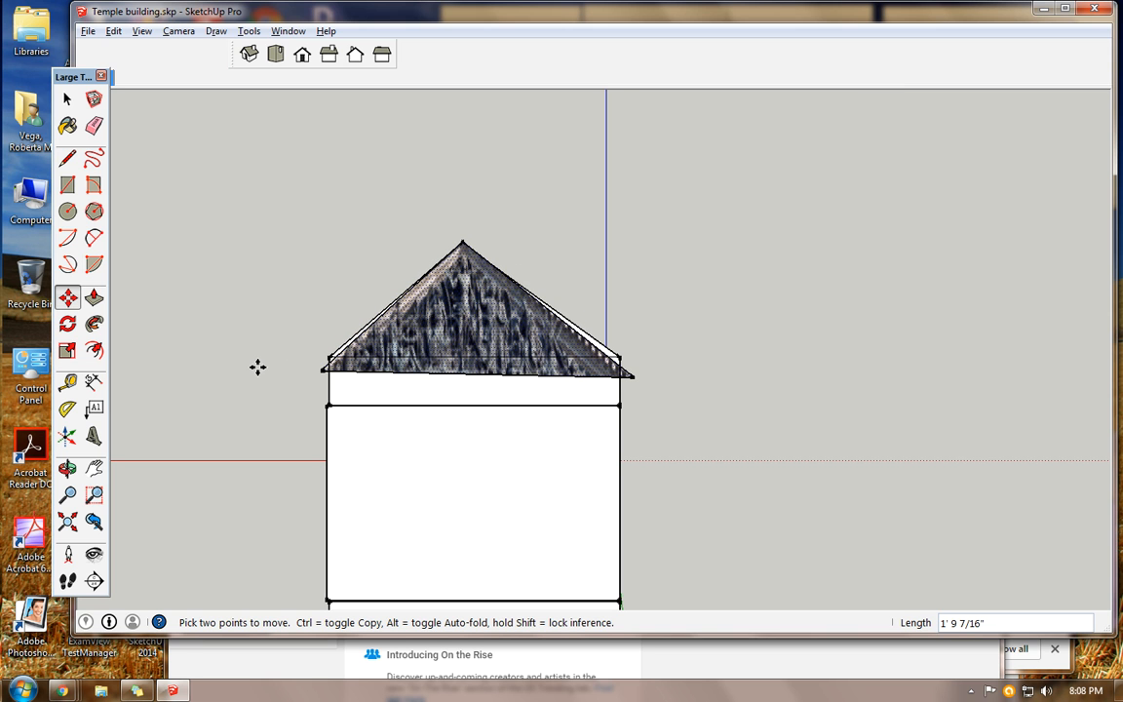
# Scale the sculpture triangle's height by about 0.89 and narrow both sides, the last by about 0.98, to fit the gable
pyautogui.click(67, 350)
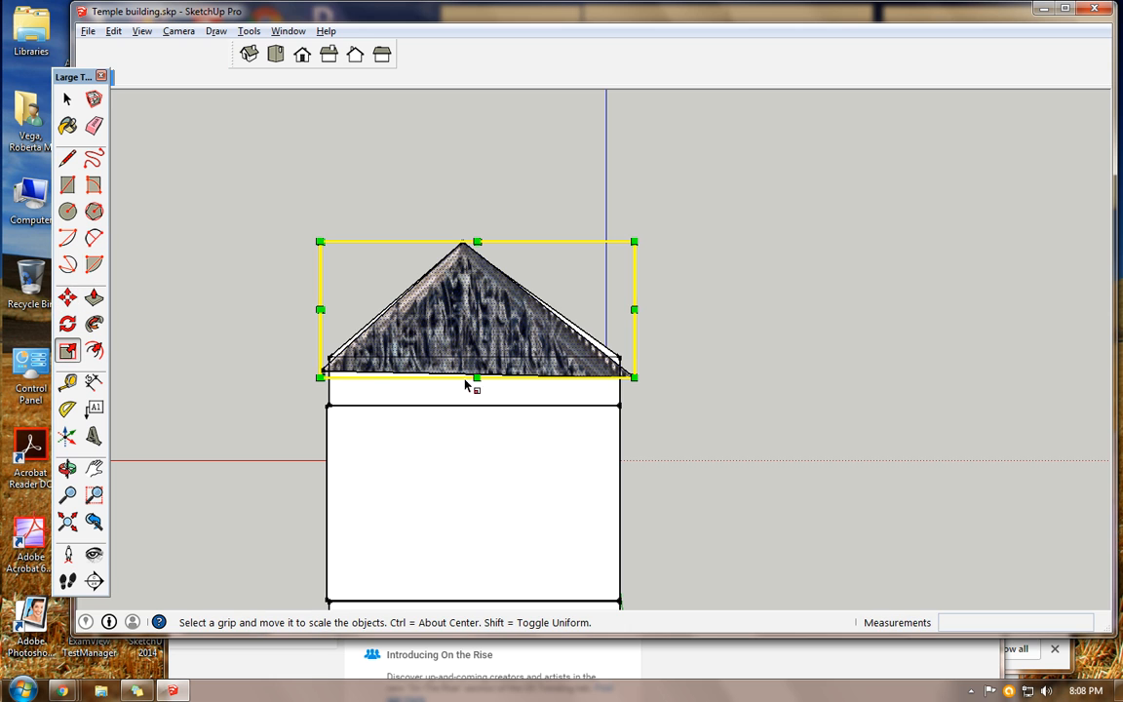
pyautogui.moveTo(476, 377); pyautogui.dragTo(476, 361)
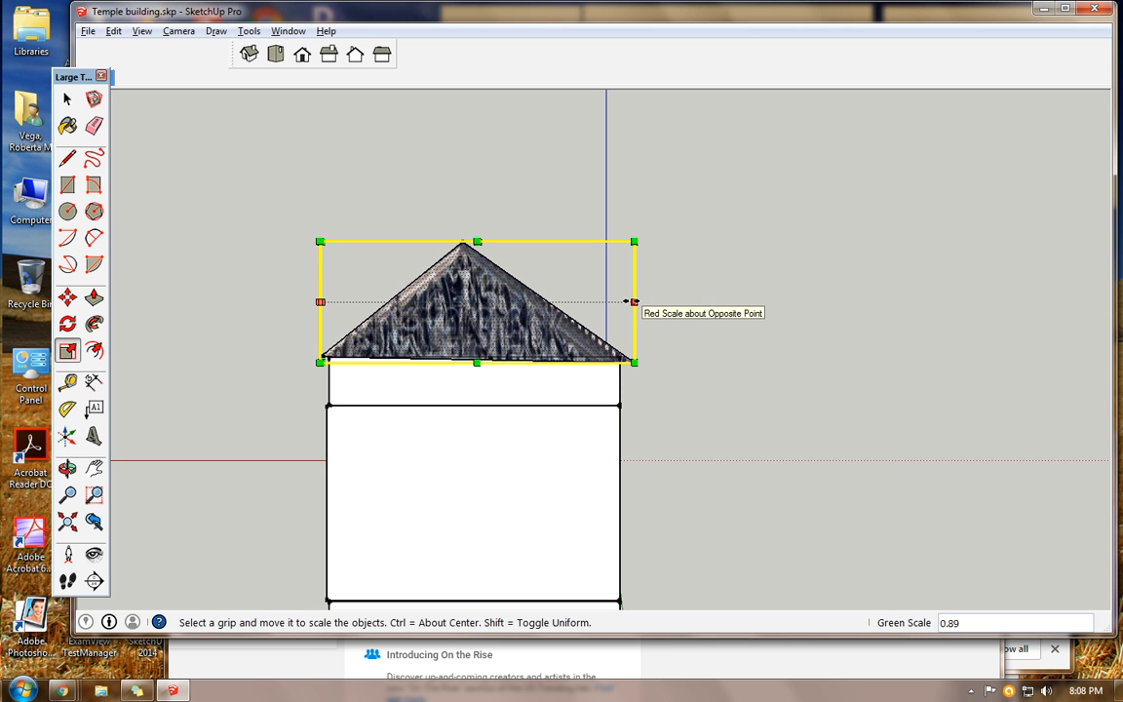
pyautogui.moveTo(632, 302); pyautogui.dragTo(617, 302)
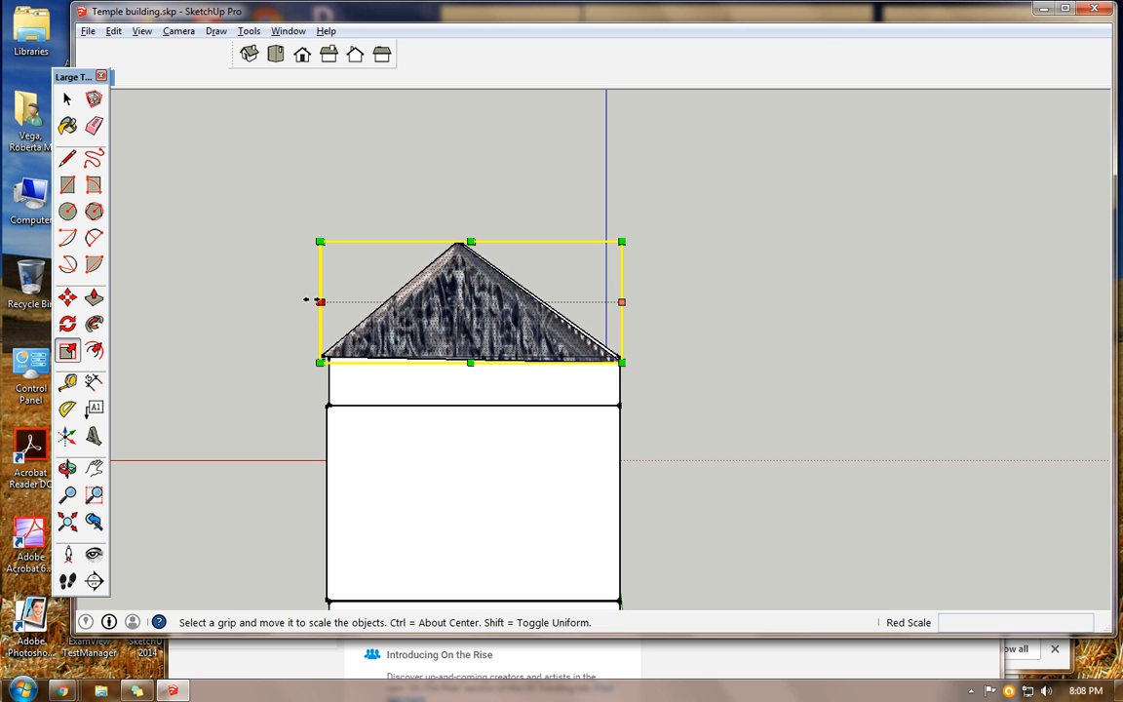
pyautogui.moveTo(310, 300); pyautogui.dragTo(320, 301)
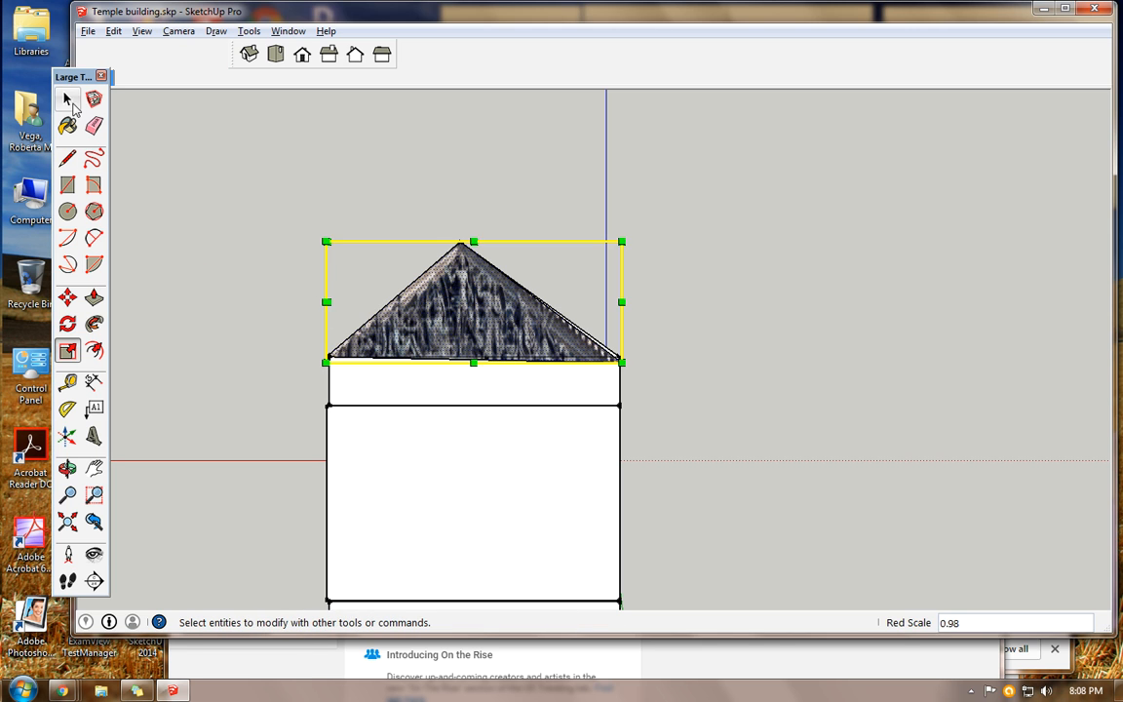
pyautogui.click(67, 99)
pyautogui.click(183, 219)
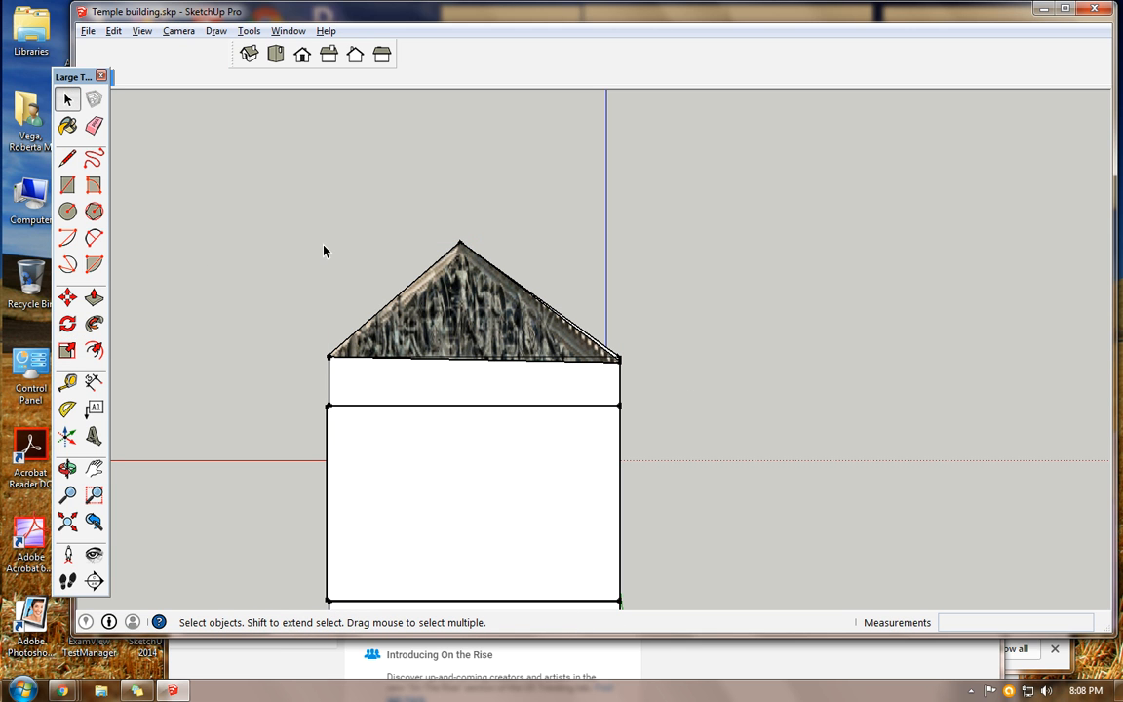
# Push/Pull the sculpture triangle's face outward from the back gable, first about 1 3/8", with a final distance of 6"
pyautogui.click(456, 326)
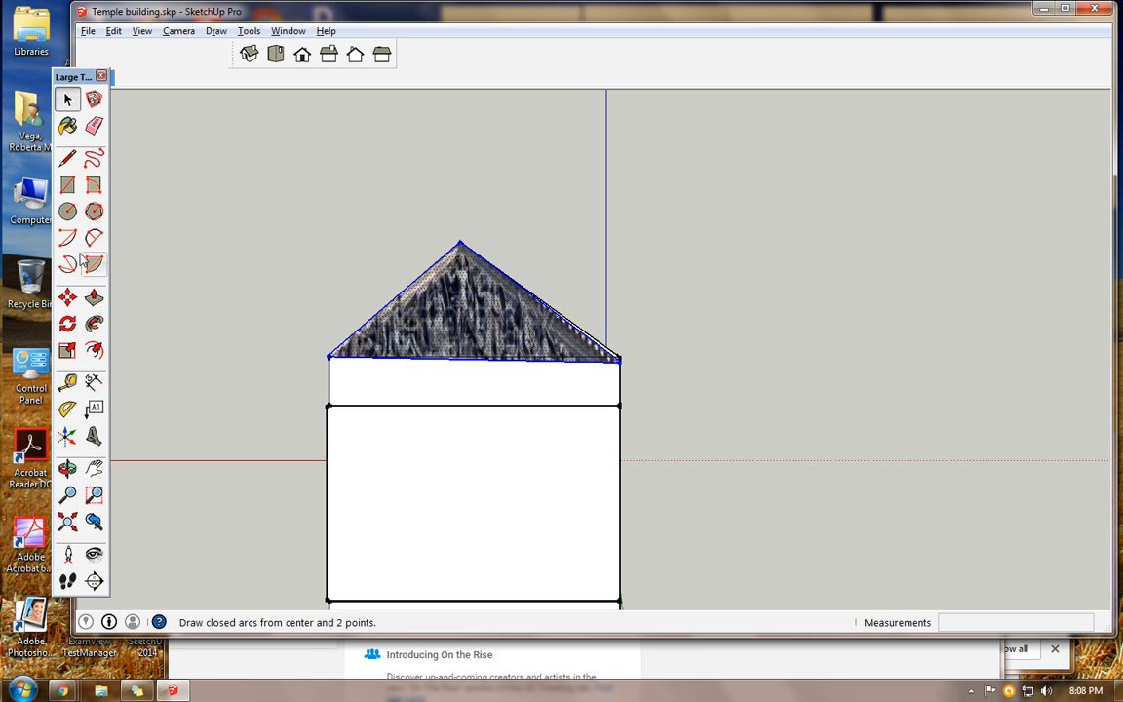
pyautogui.click(93, 298)
pyautogui.click(376, 327)
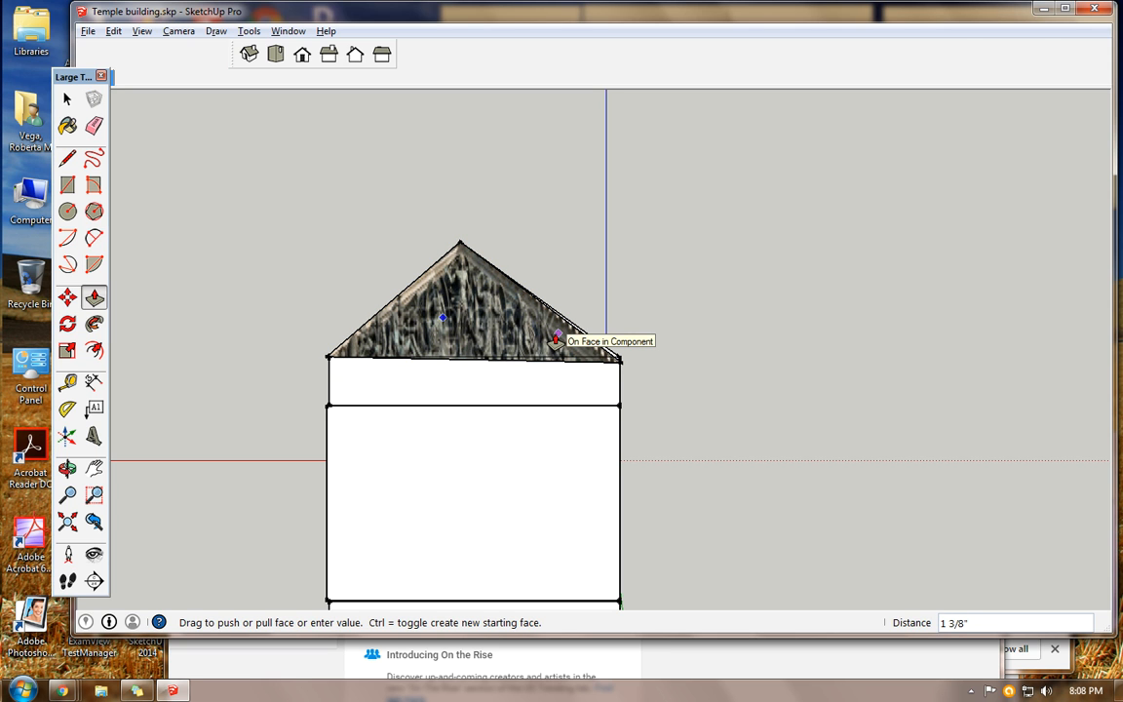
pyautogui.click(555, 337)
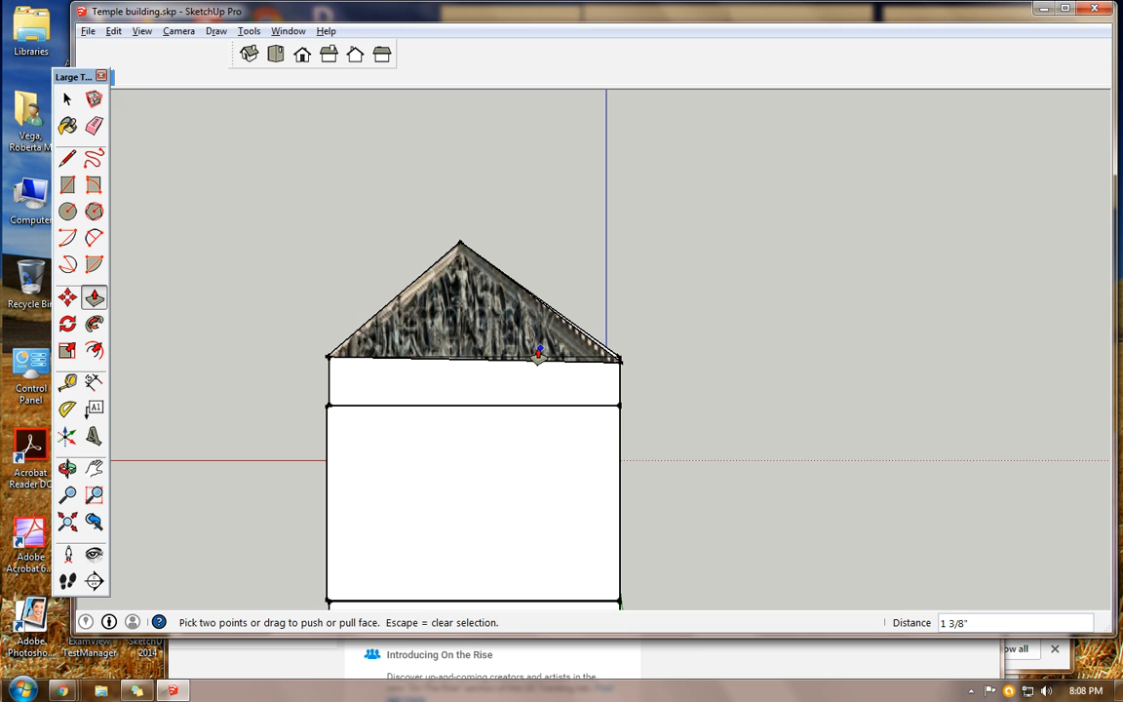
pyautogui.click(537, 353)
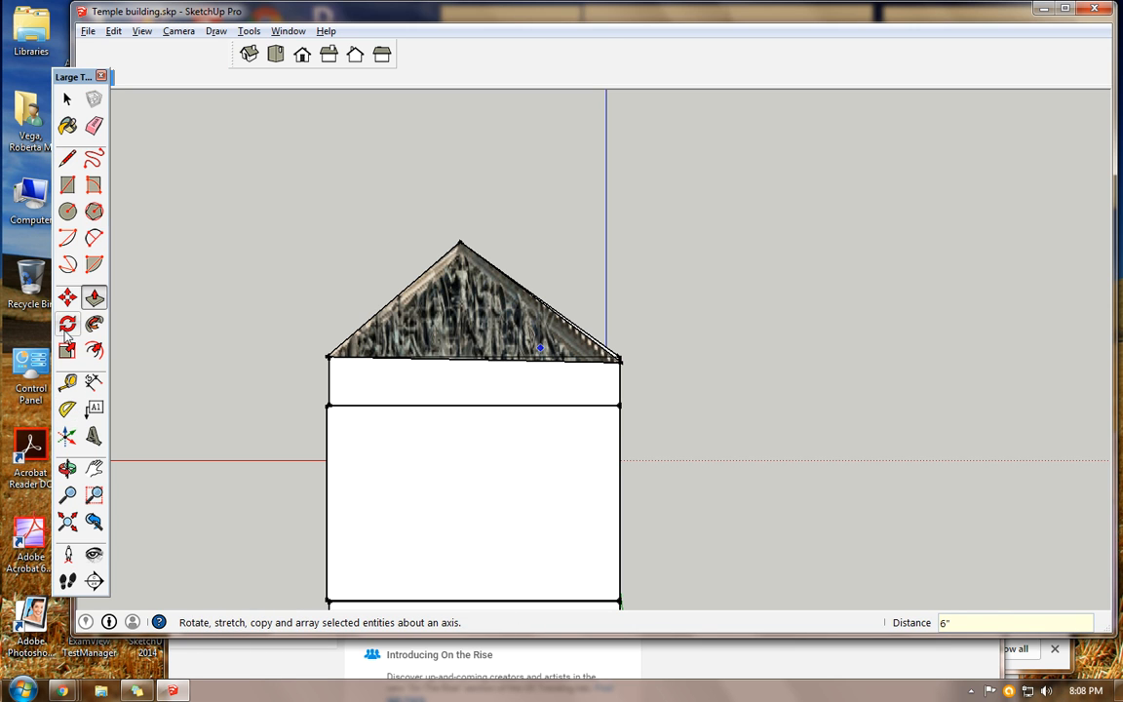
# Inspect the decorated back gable together with the temple's long side, and open the list of file commands
pyautogui.click(67, 468)
pyautogui.moveTo(231, 371); pyautogui.dragTo(421, 378)
pyautogui.scroll(1, 421, 378)
pyautogui.scroll(-4, 422, 378)
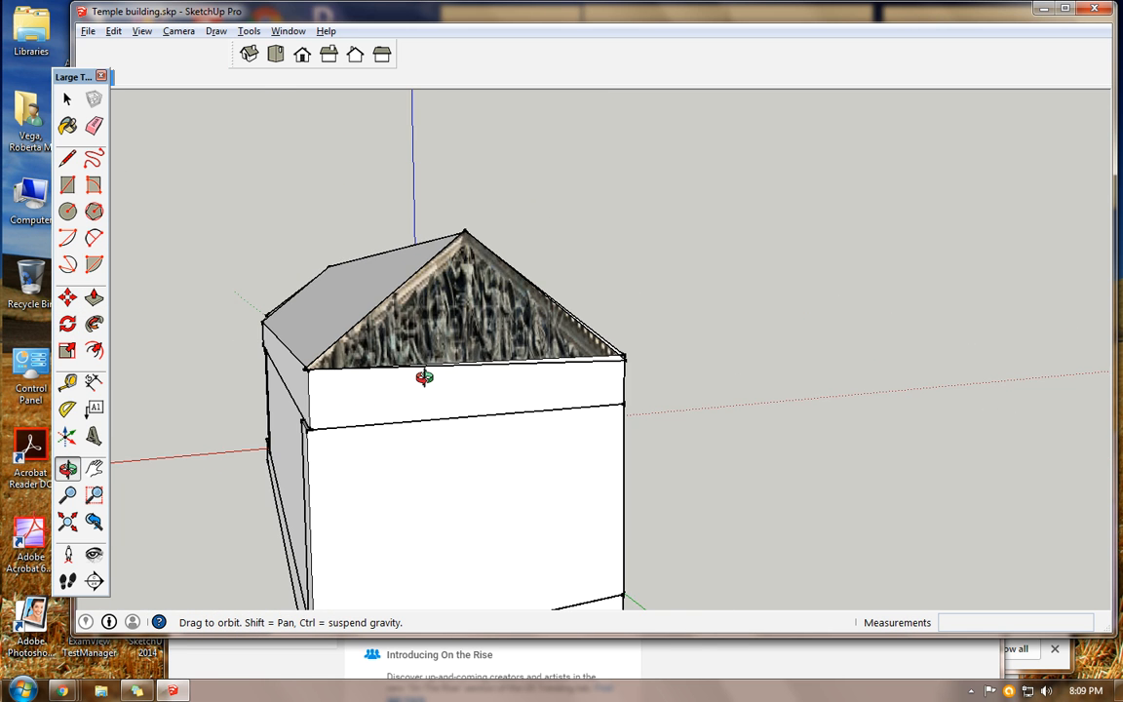
pyautogui.moveTo(343, 423); pyautogui.dragTo(376, 423)
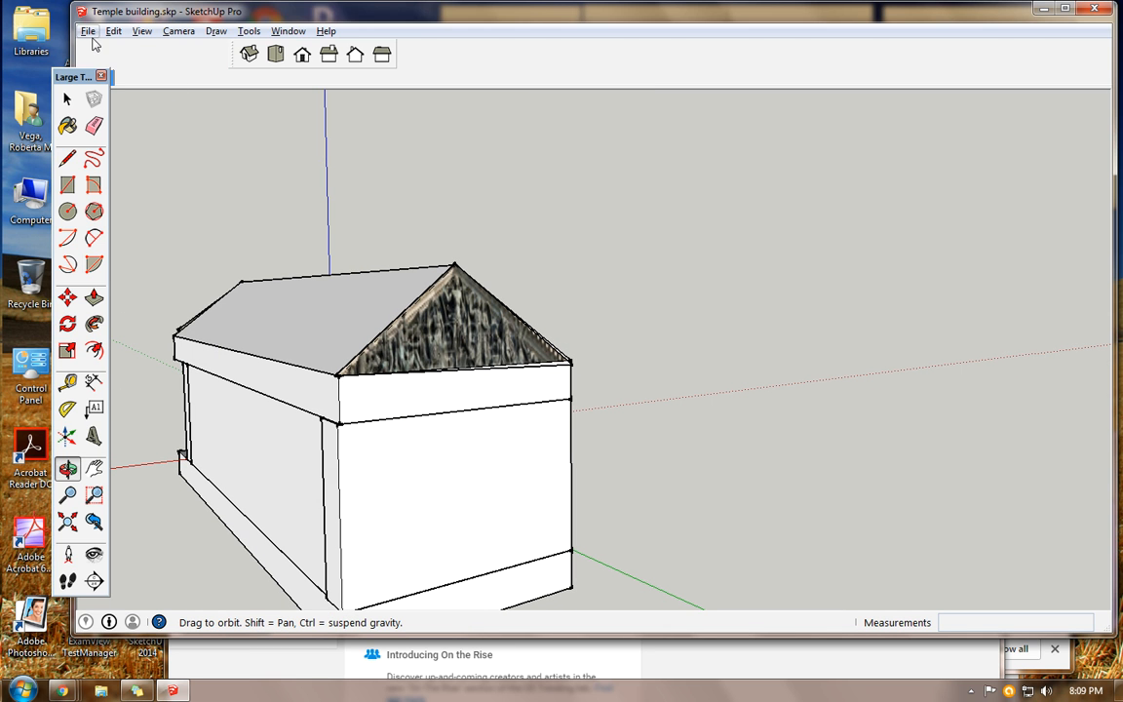
pyautogui.click(89, 32)
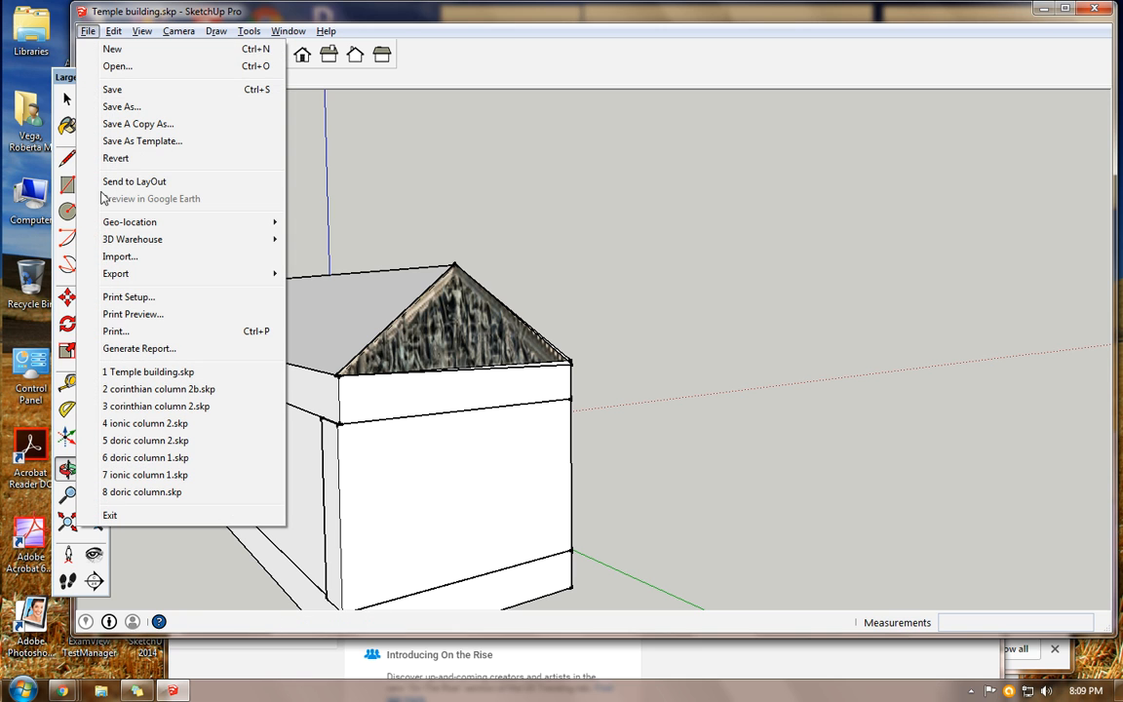